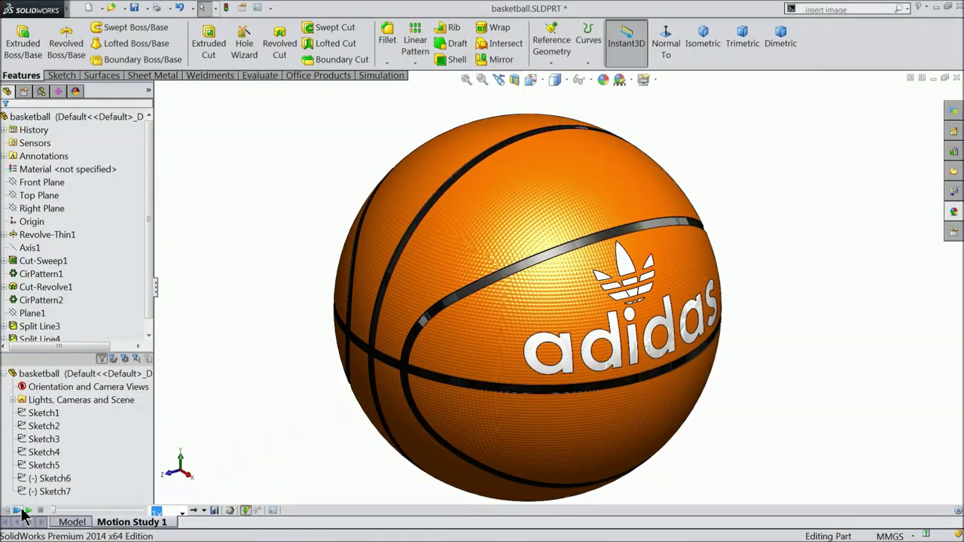
Play the Motion Study to preview the finished basketball rotating.
left_click(27, 512)
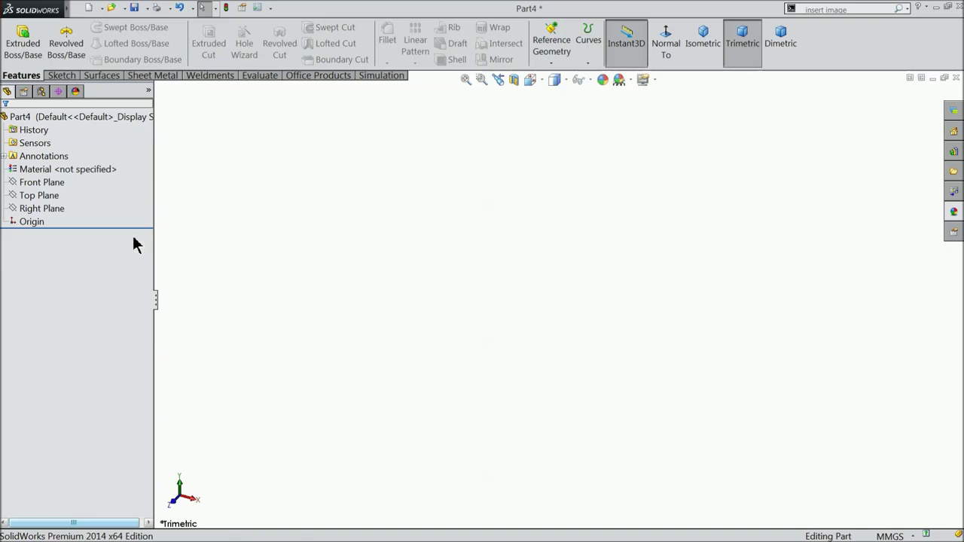
Start a sketch on the Front Plane and draw a circle centred on the origin.
left_click(15, 185)
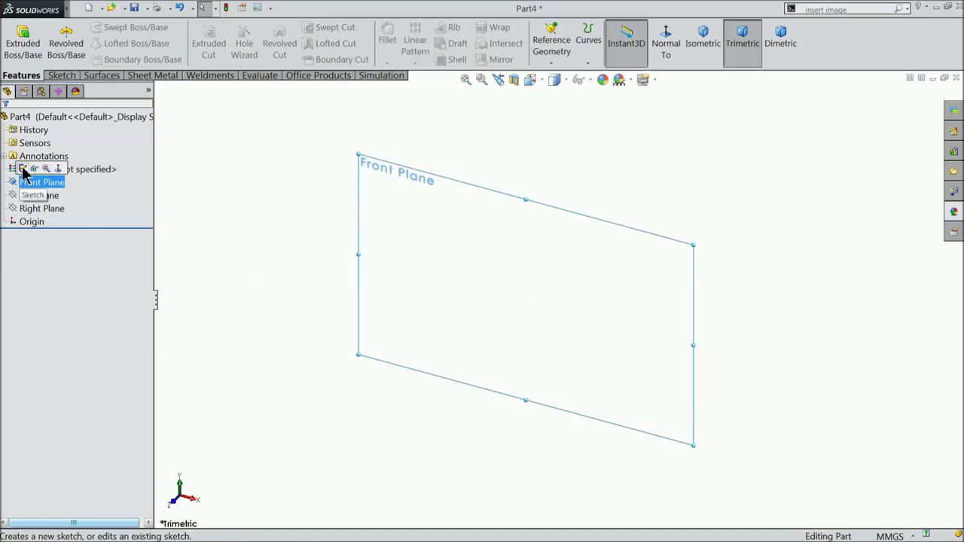
left_click(22, 169)
left_click(62, 75)
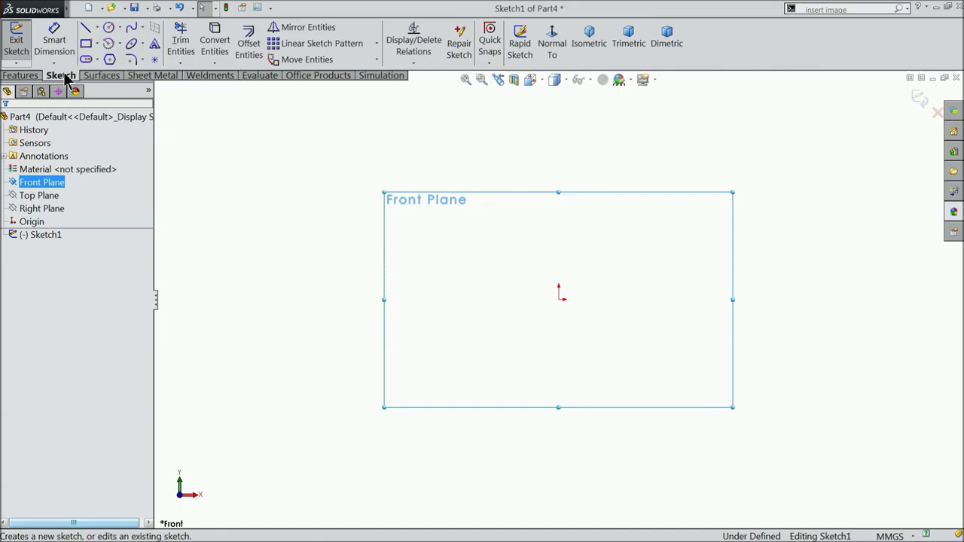
left_click(109, 27)
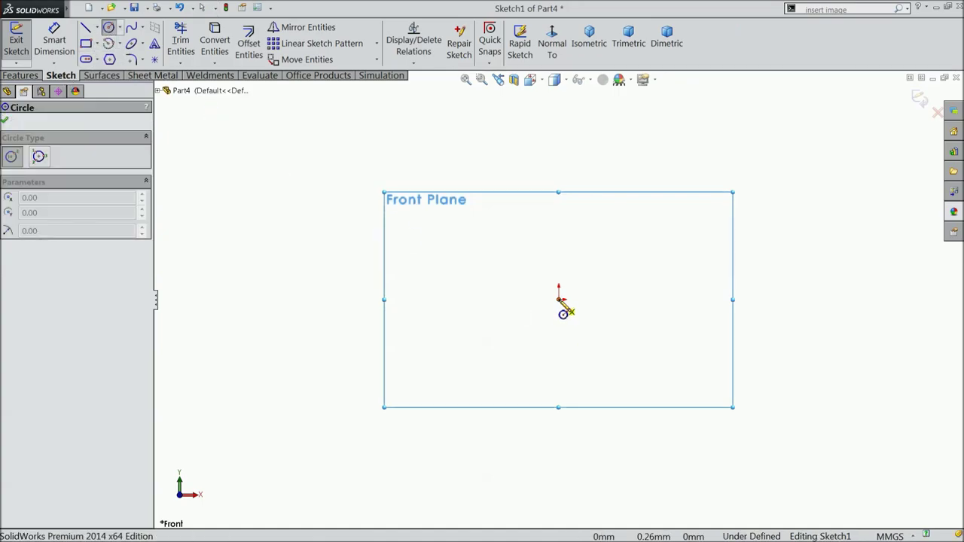
left_click_drag(559, 299, 377, 183)
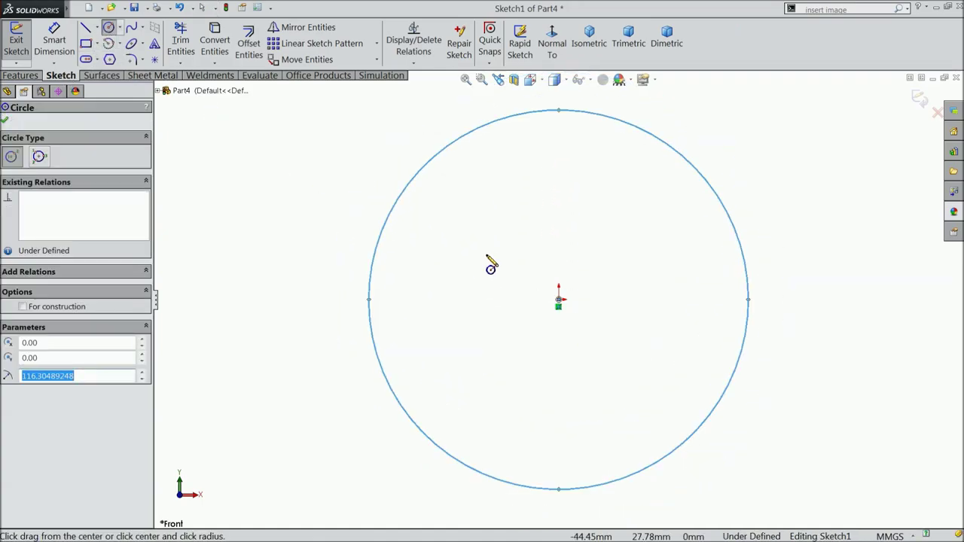
Add a vertical centreline from the circle's top to its bottom.
left_click(109, 28)
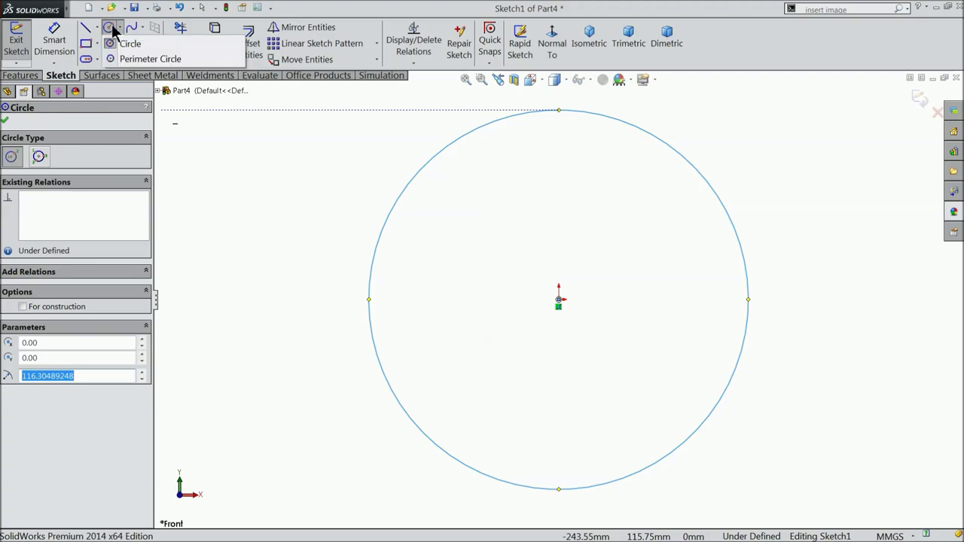
left_click(98, 30)
left_click(98, 30)
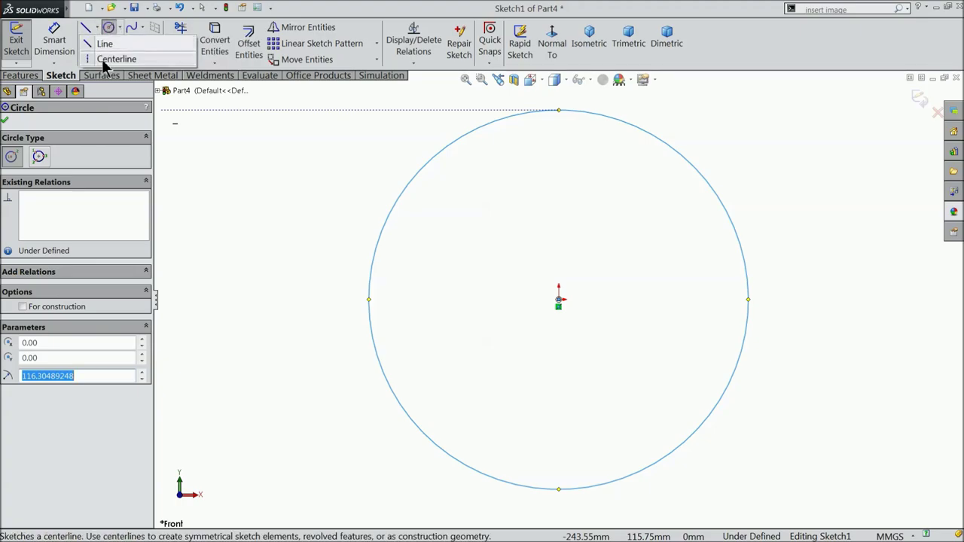
left_click(105, 58)
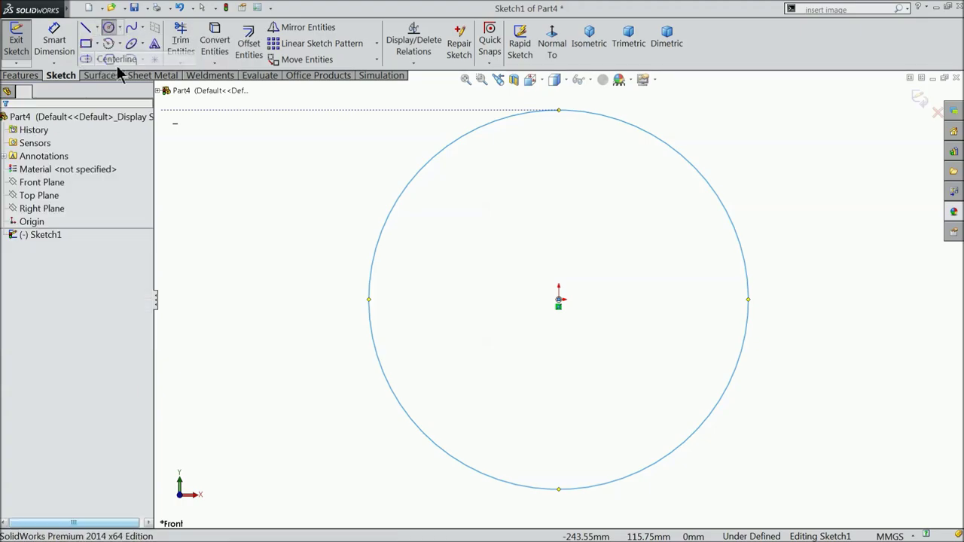
left_click(558, 112)
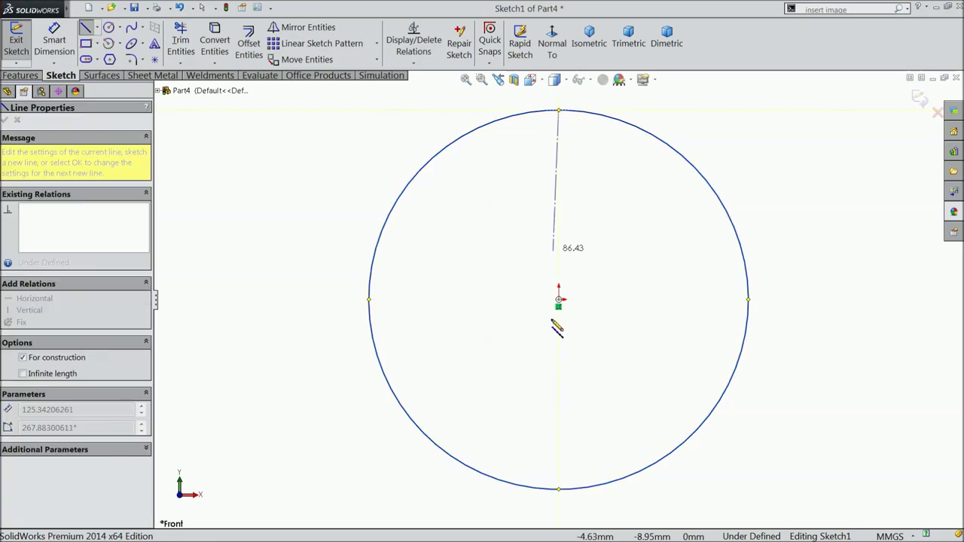
left_click(559, 490)
right_click(319, 176)
left_click(347, 103)
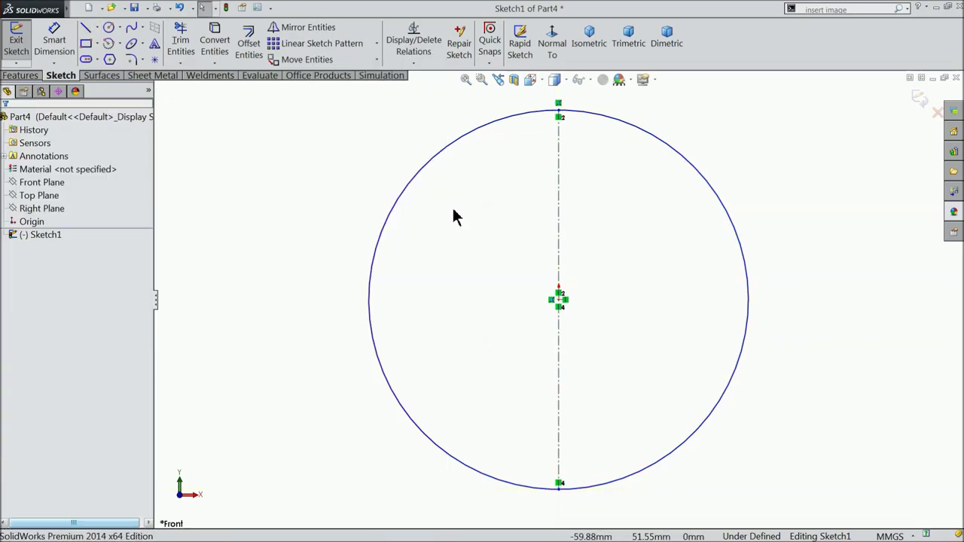
Trim away the left half of the circle.
key("f")
left_click(181, 42)
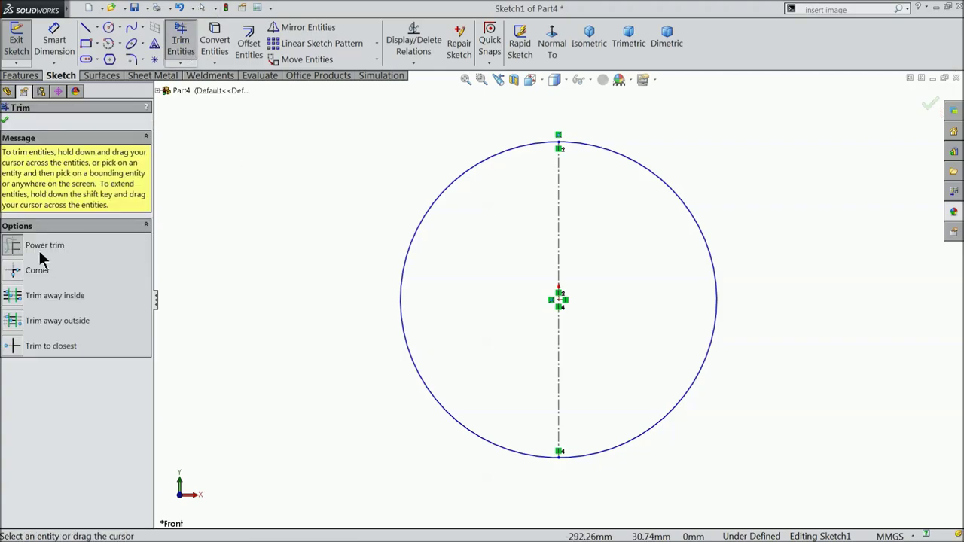
mouse_move(355, 251)
left_mouse_down()
mouse_move(415, 265)
mouse_move(467, 207)
left_mouse_up()
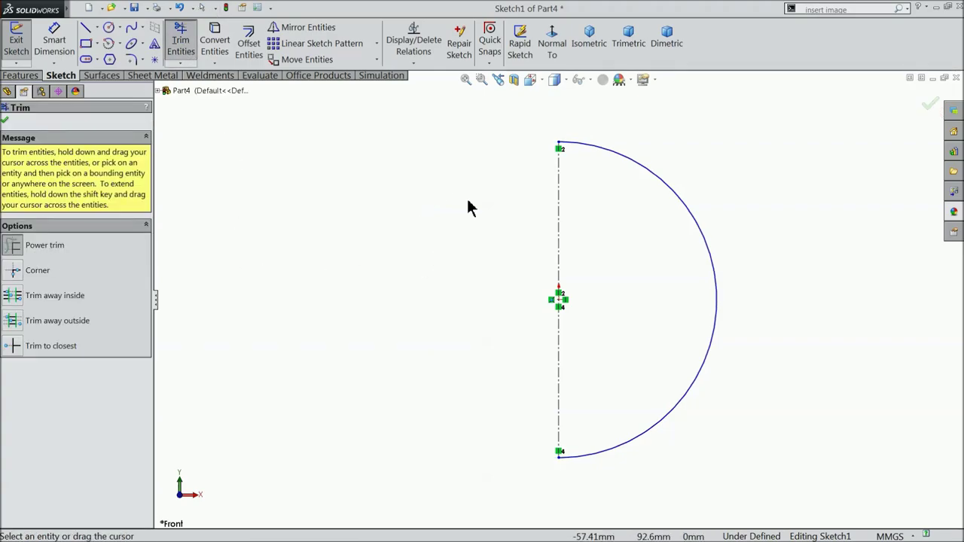
left_click(6, 123)
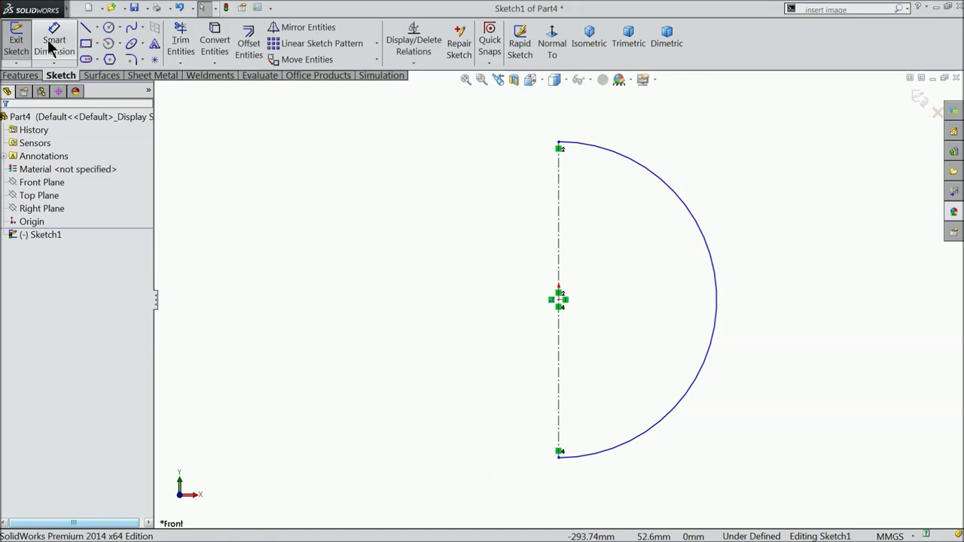
Dimension the vertical centreline to 240 mm.
left_click(51, 39)
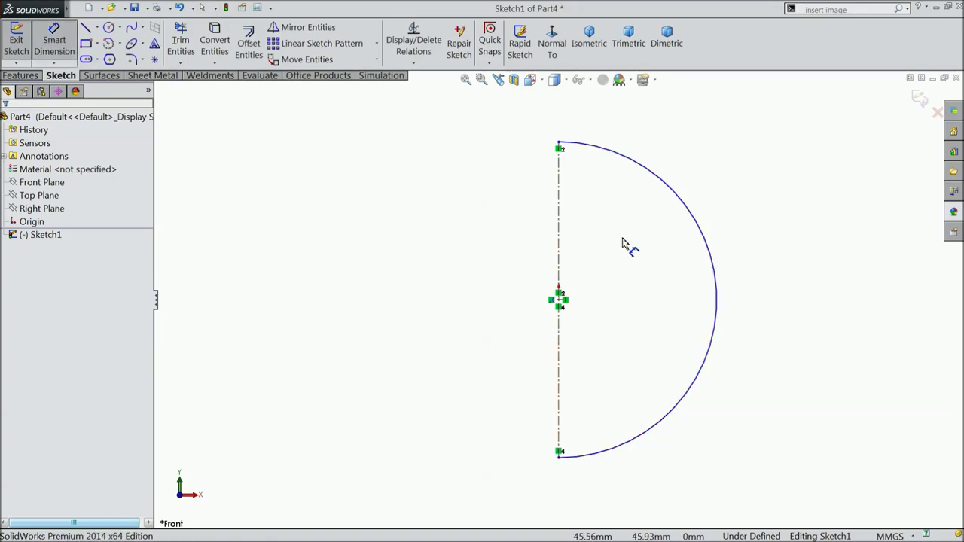
left_click(559, 238)
left_click(467, 257)
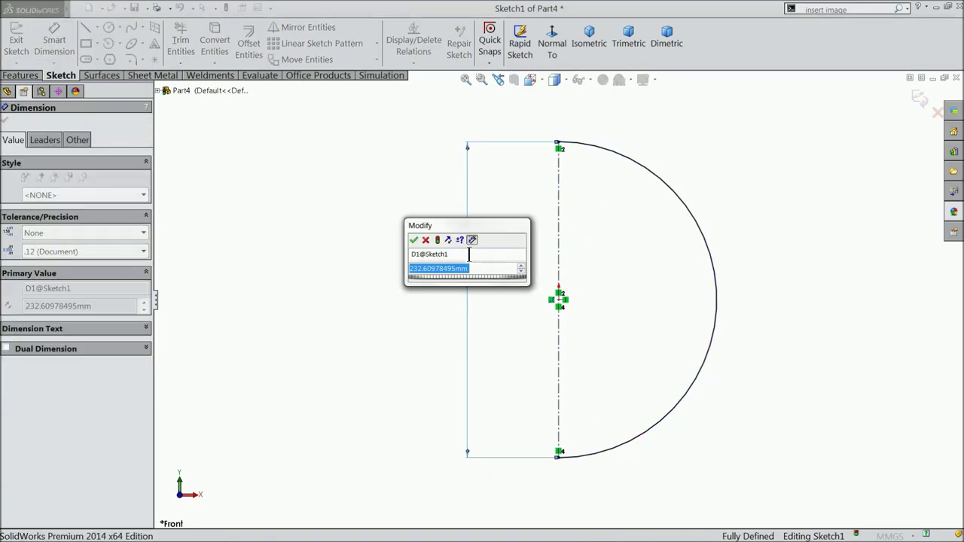
type("240")
left_click(411, 238)
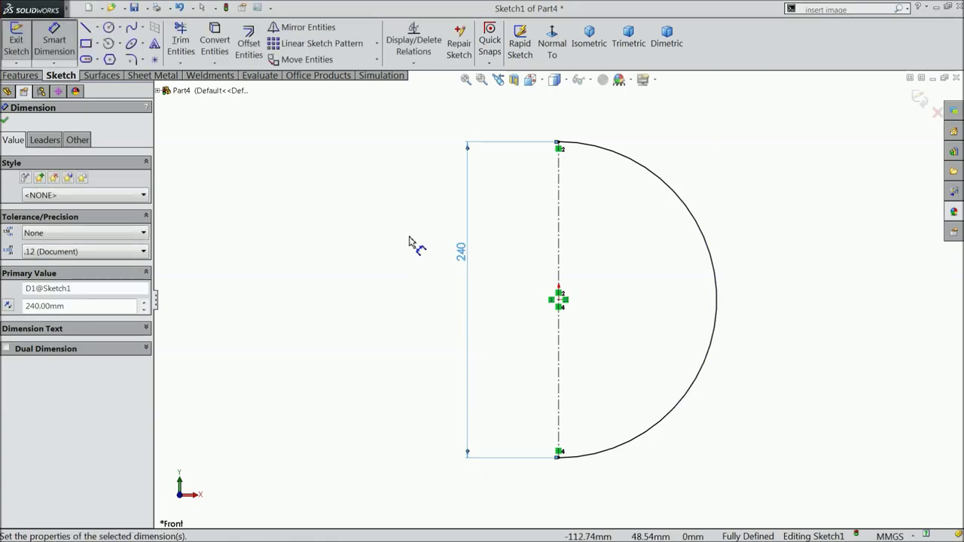
left_click(5, 121)
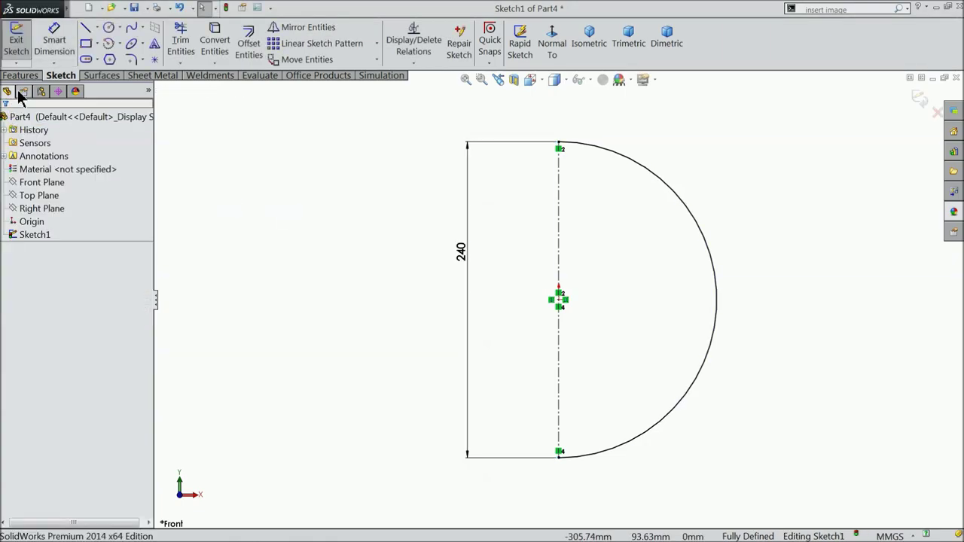
Revolve the half-circle 360° as a thin feature with a 2.5 mm wall.
left_click(21, 76)
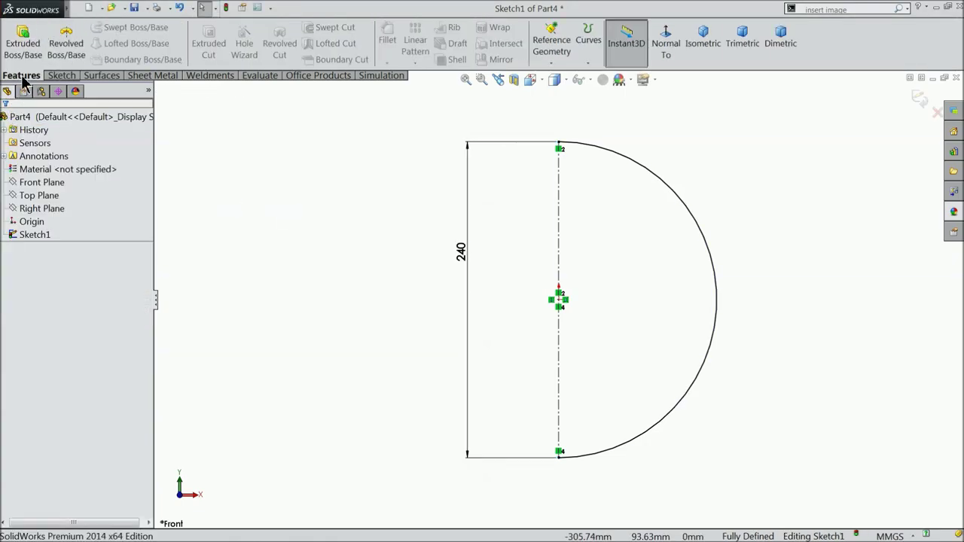
left_click(66, 52)
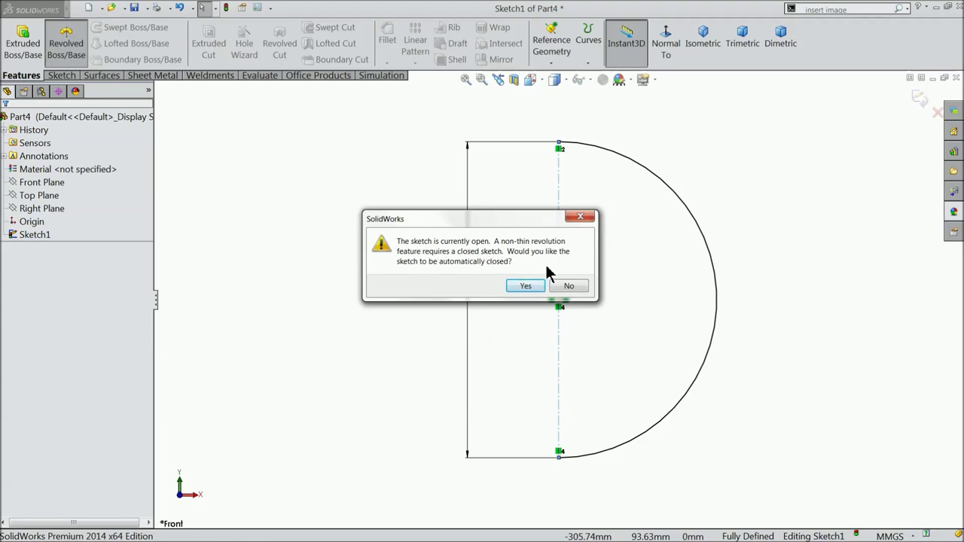
left_click(569, 290)
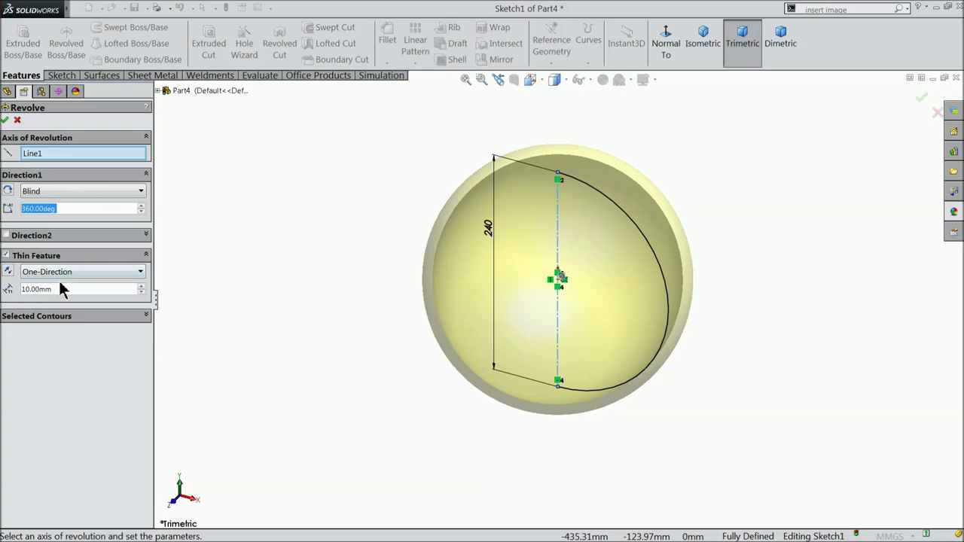
left_click_drag(59, 290, 25, 288)
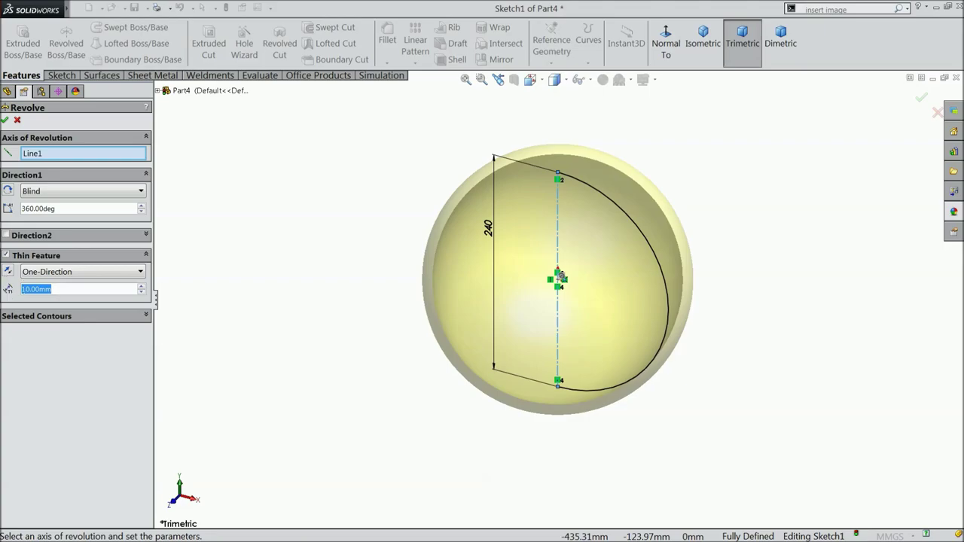
type("2.5")
key("Return")
scroll(573, 241, "down", 3)
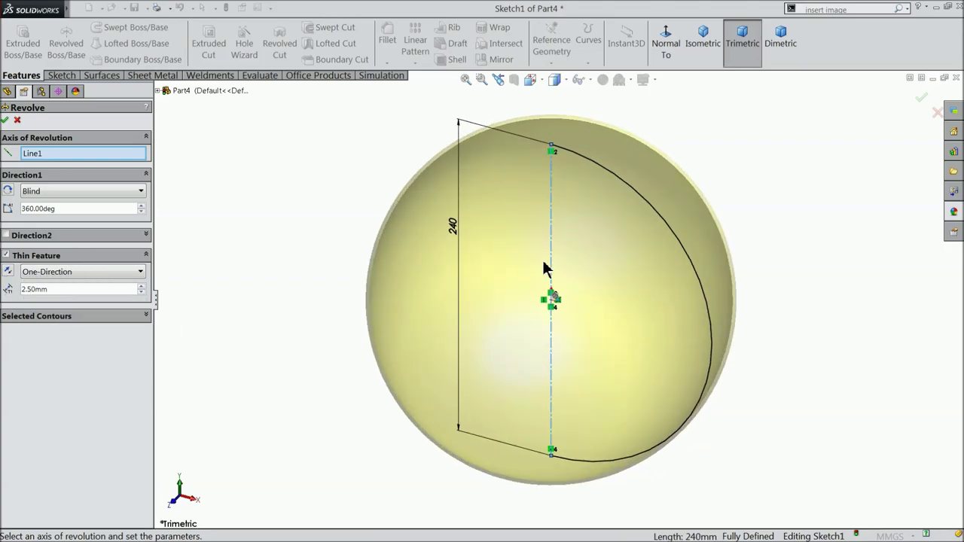
left_click(6, 120)
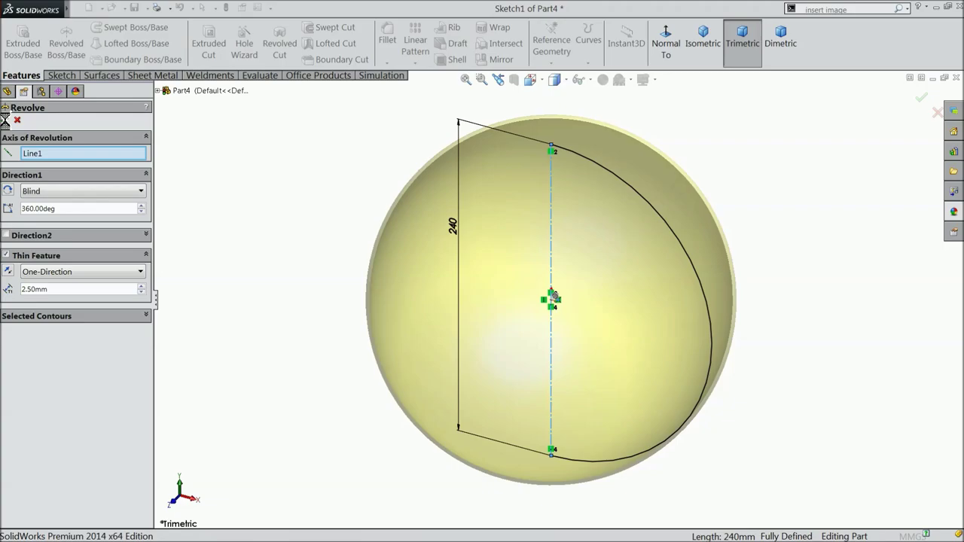
left_click(514, 79)
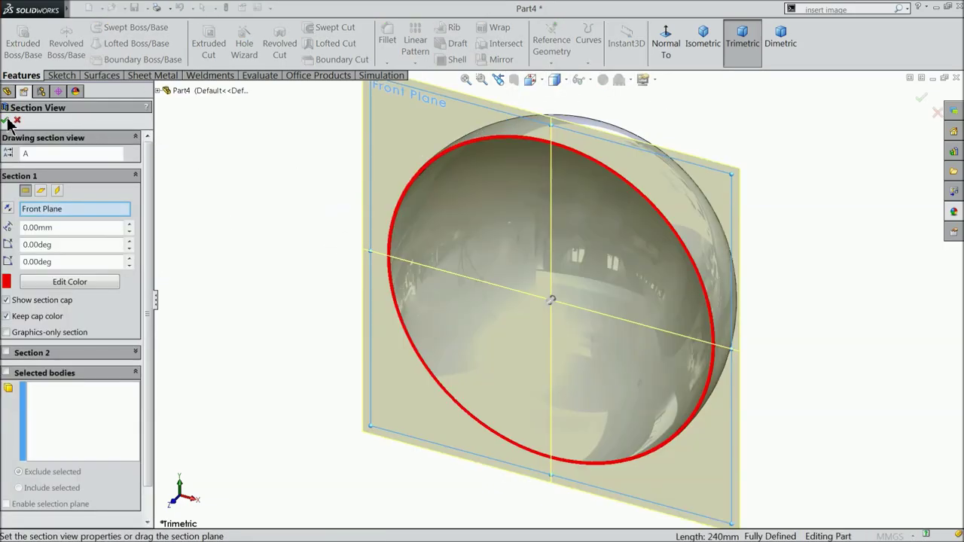
left_click(6, 121)
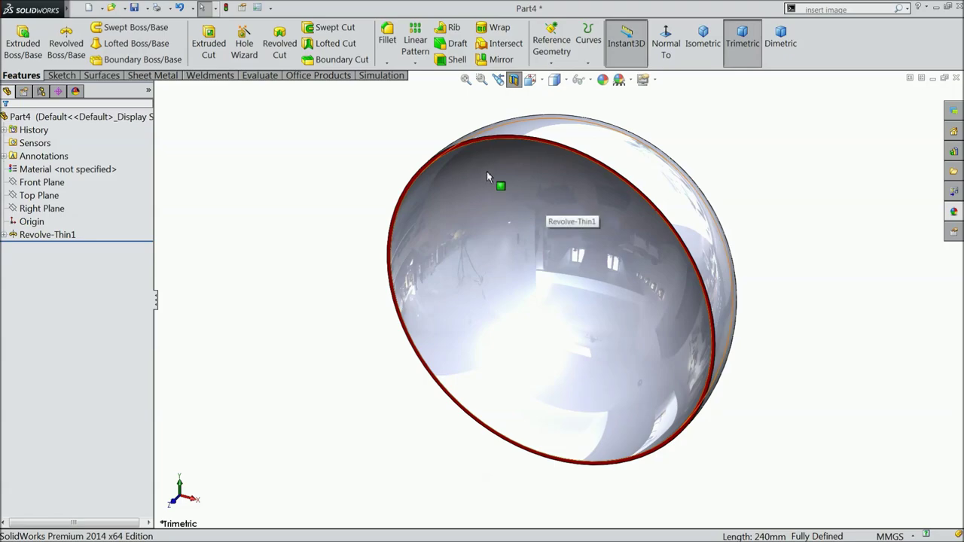
left_click(514, 79)
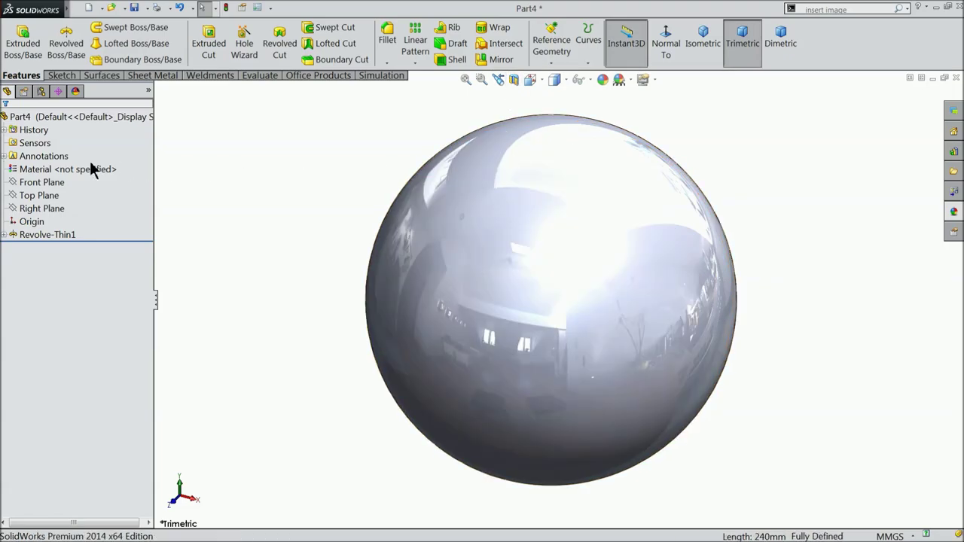
left_click(53, 118)
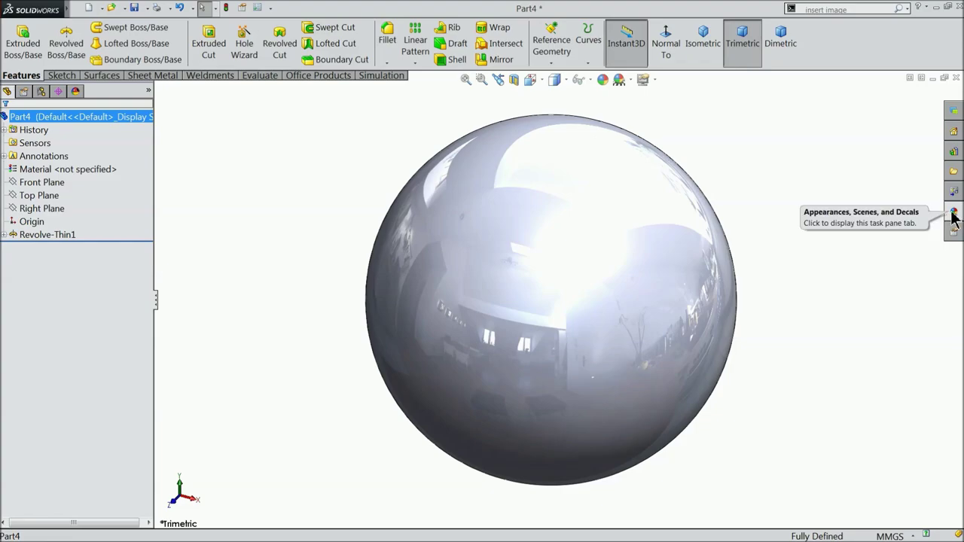
Apply the blue dimpled plastic from Plastic > Patterned appearances to the sphere.
left_click(603, 79)
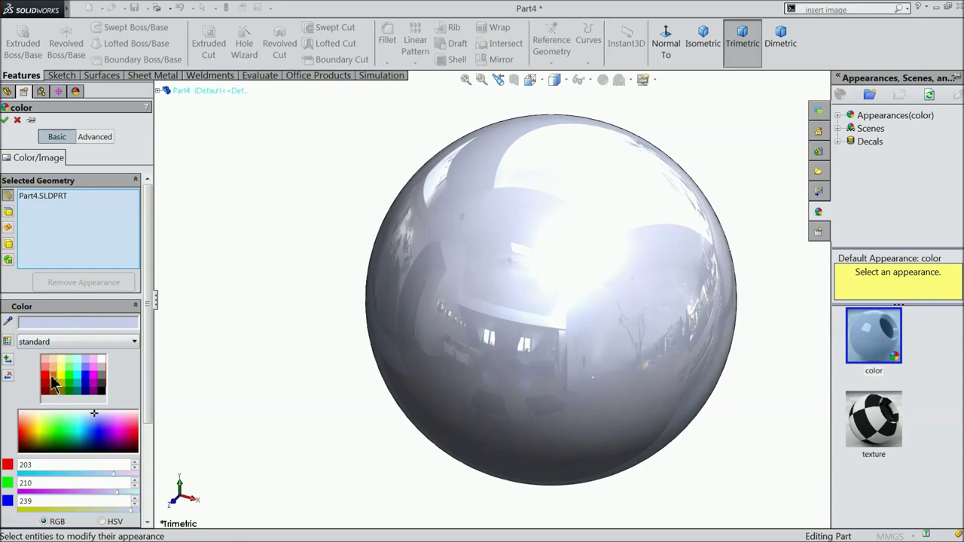
left_click(55, 378)
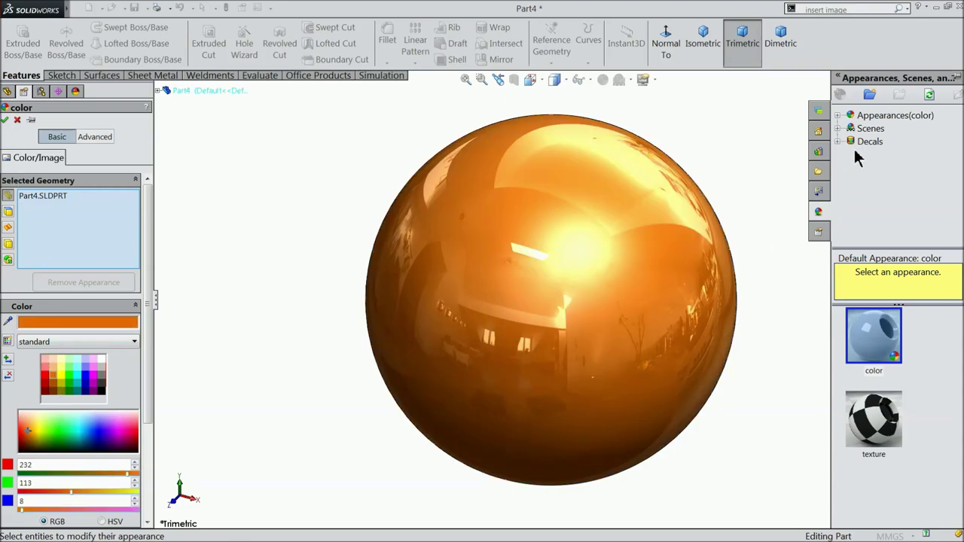
left_click(838, 117)
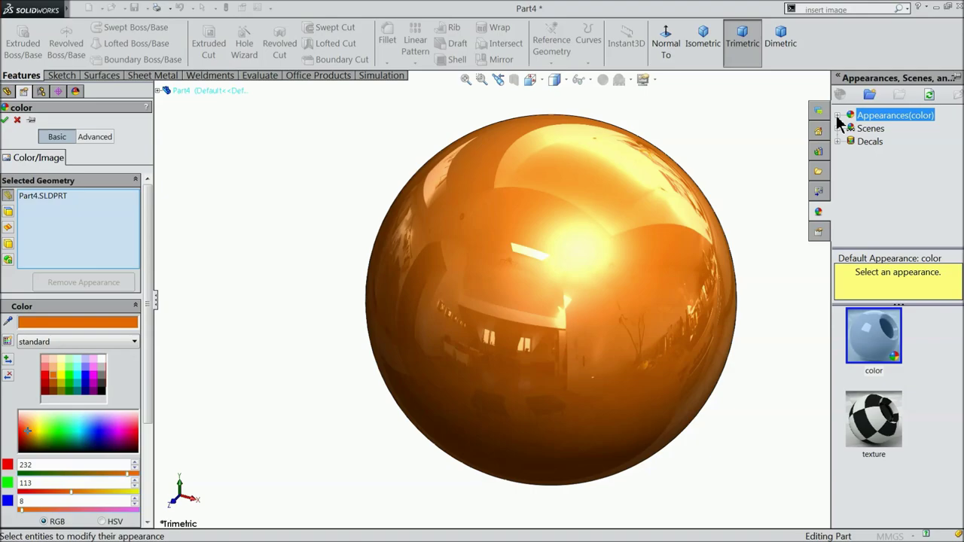
left_click(838, 116)
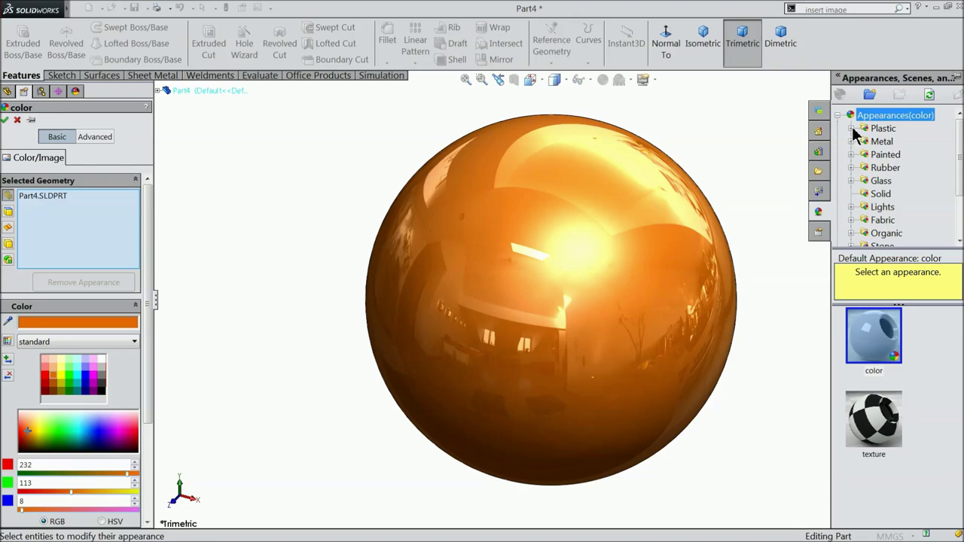
left_click(853, 128)
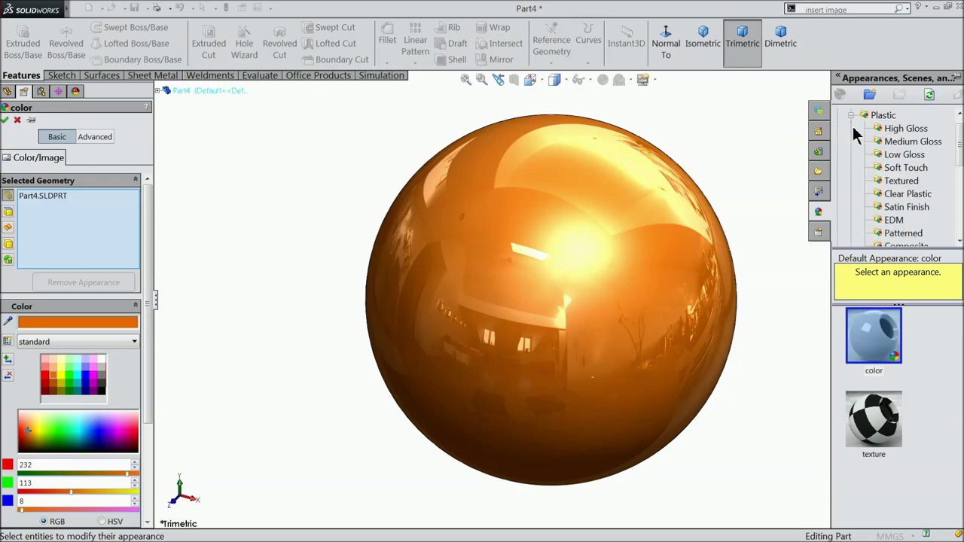
left_click(901, 210)
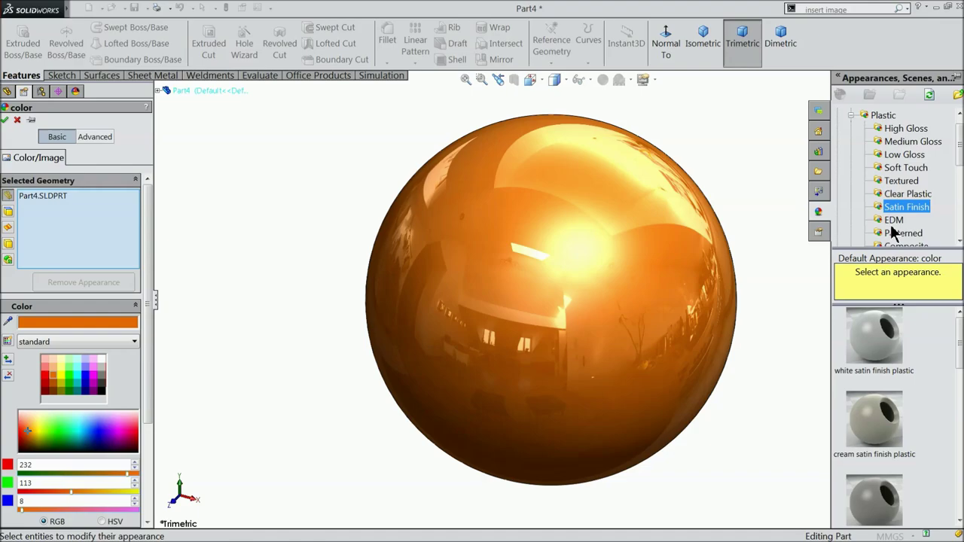
left_click(894, 224)
left_click(896, 235)
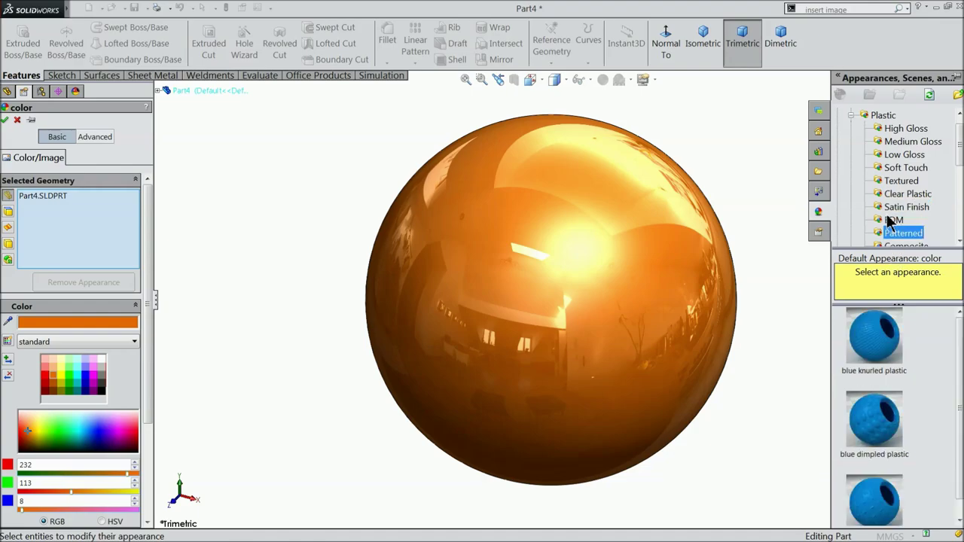
left_click(874, 437)
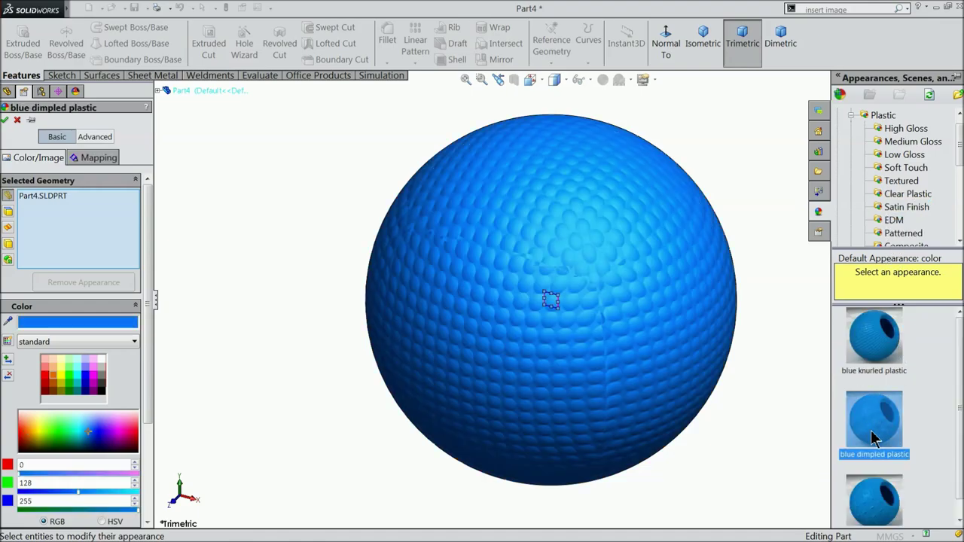
Recolour the dimpled appearance orange (RGB 232, 113, 8) and accept it.
scroll(589, 340, "down", 1)
scroll(589, 340, "down", 2)
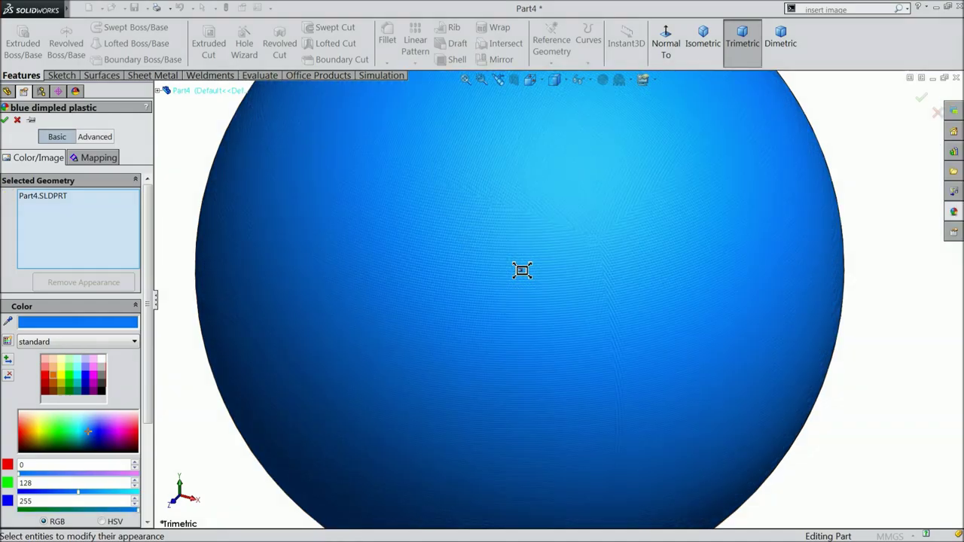
key("f")
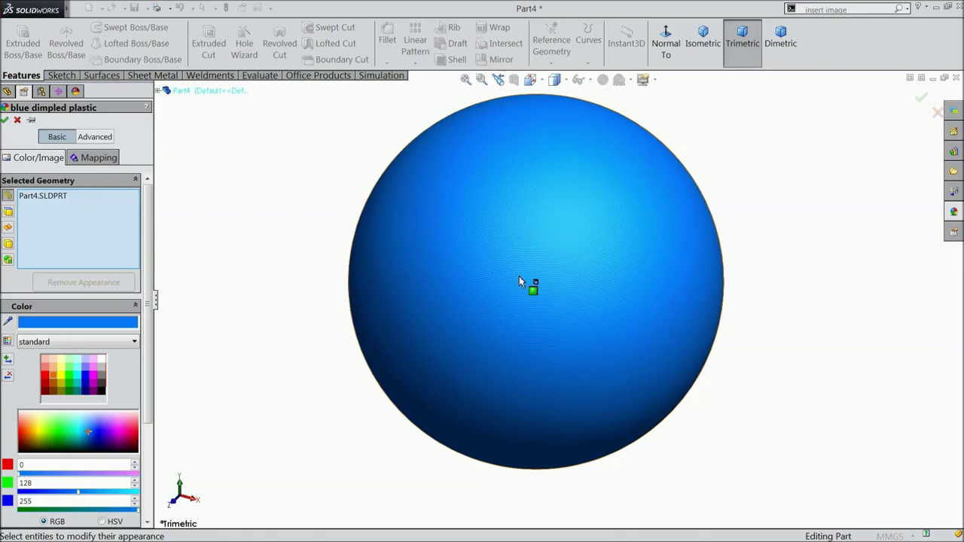
left_click(53, 372)
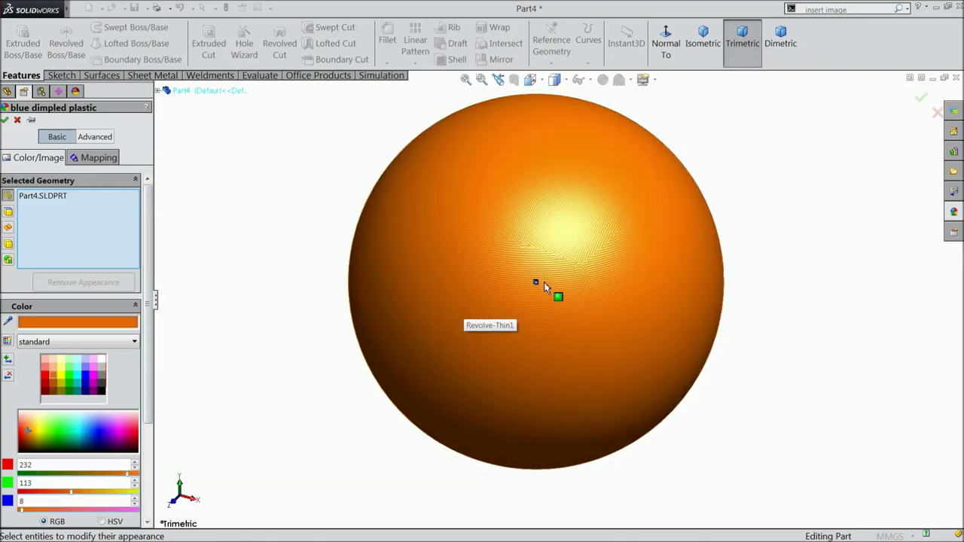
scroll(539, 285, "down", 10)
scroll(542, 296, "up", 10)
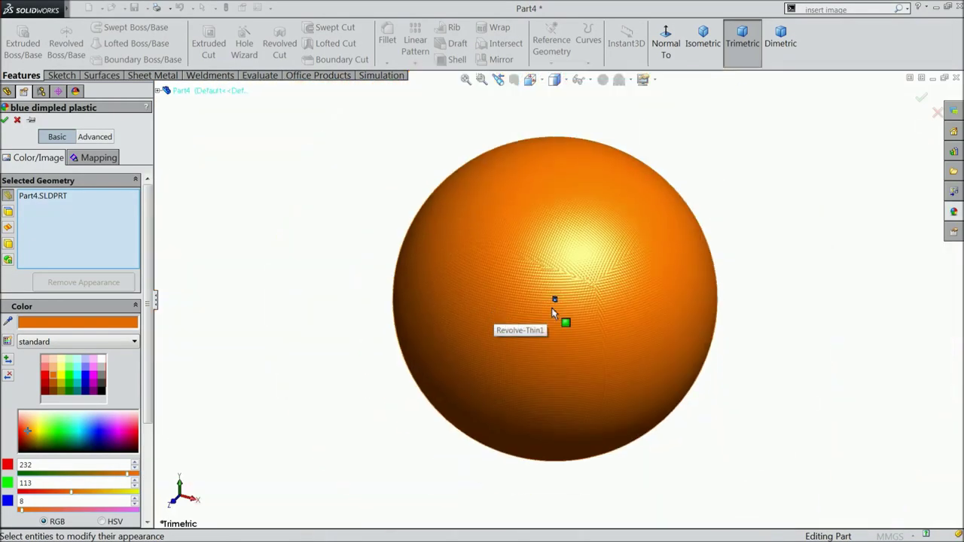
scroll(553, 303, "down", 6)
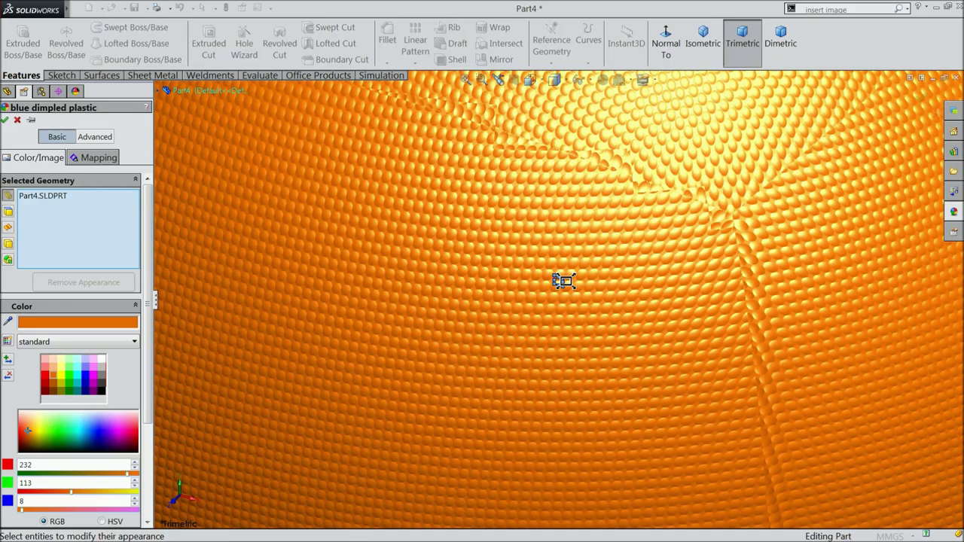
scroll(564, 281, "up", 8)
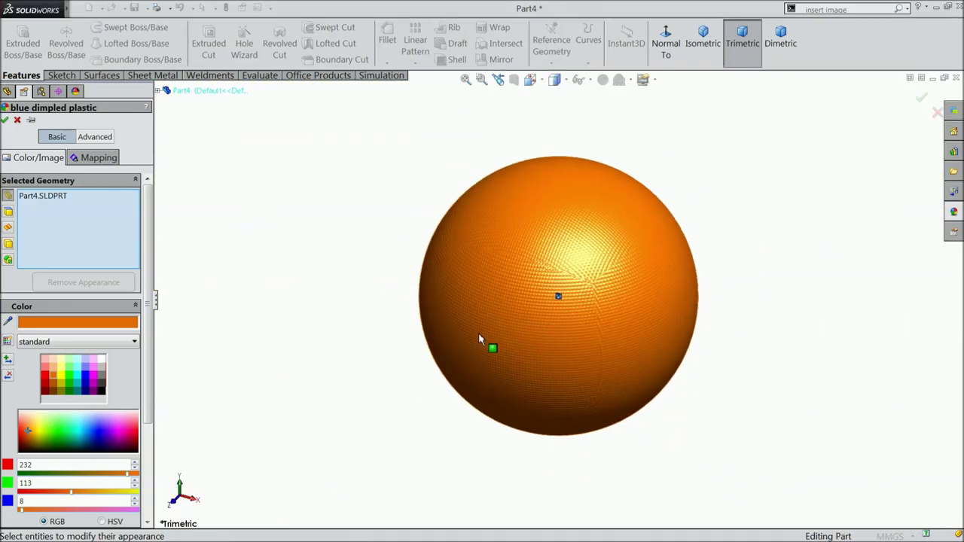
left_click(6, 120)
scroll(620, 332, "down", 5)
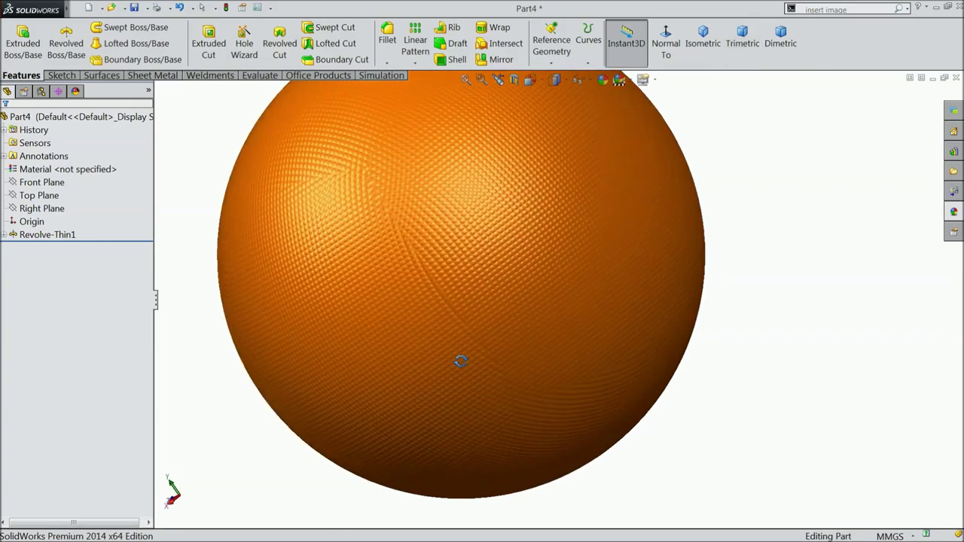
Orbit the ball to inspect the dimpled orange texture.
middle_click_drag(460, 361, 478, 339)
scroll(486, 324, "up", 5)
middle_click_drag(498, 299, 577, 325)
scroll(540, 291, "down", 5)
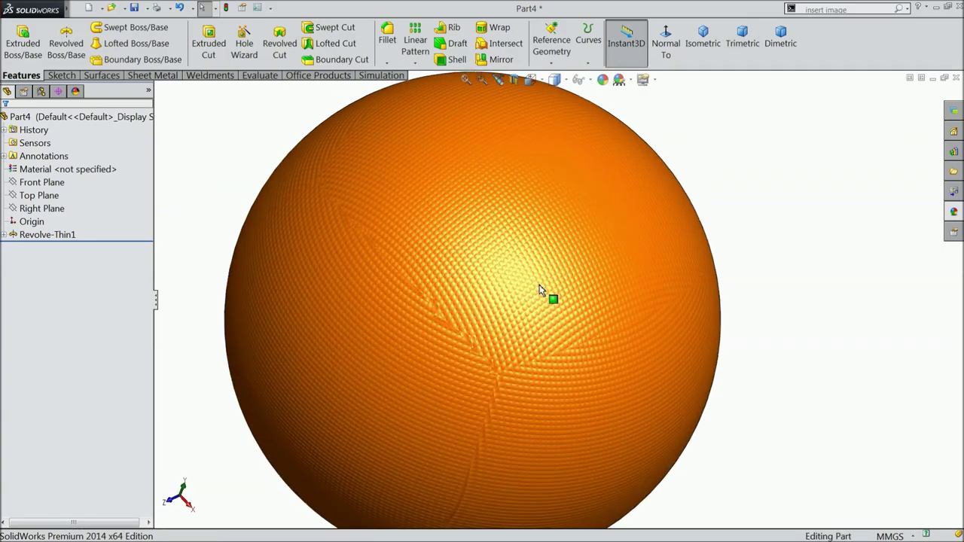
middle_click_drag(540, 290, 517, 287)
scroll(505, 333, "up", 5)
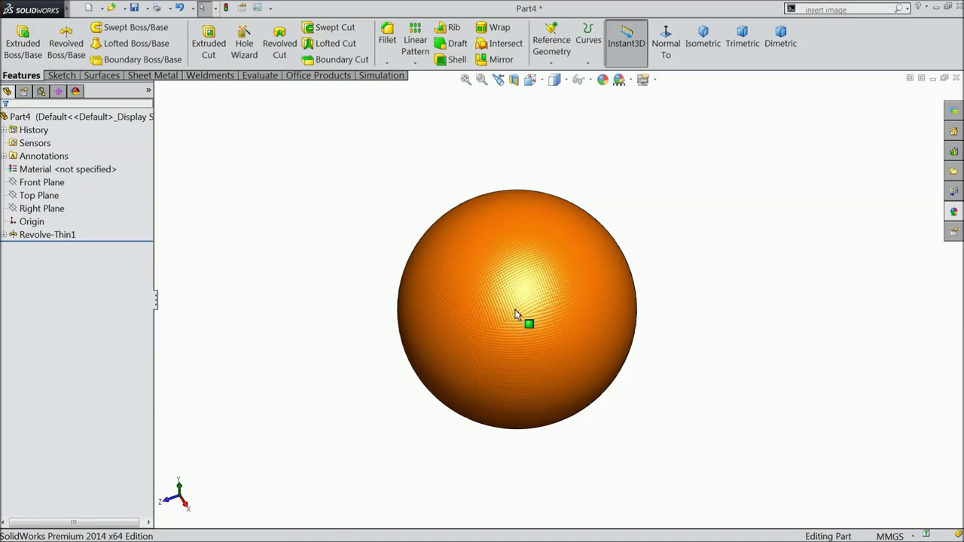
Select the Top Plane and Right Plane together as references.
left_click(26, 196)
left_click(19, 207, "ctrl")
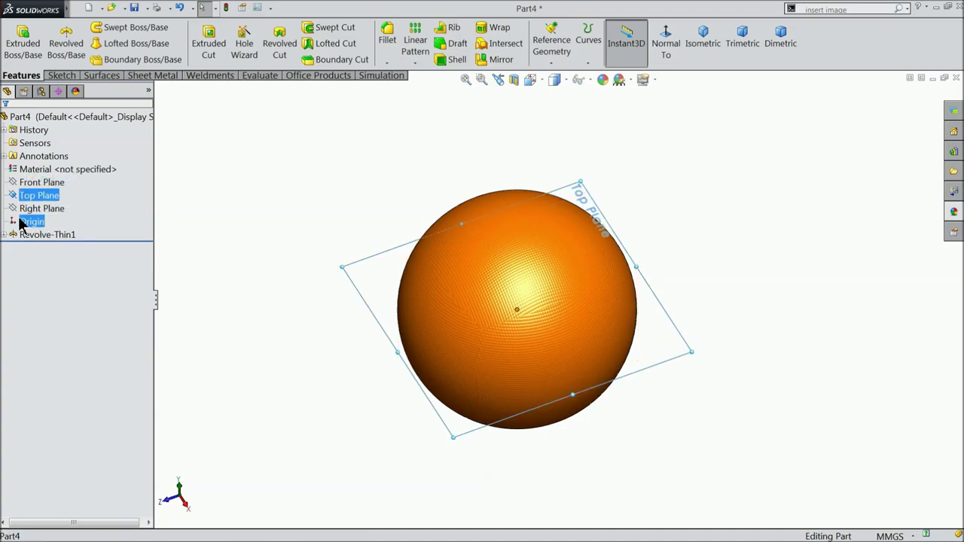
left_click(589, 45)
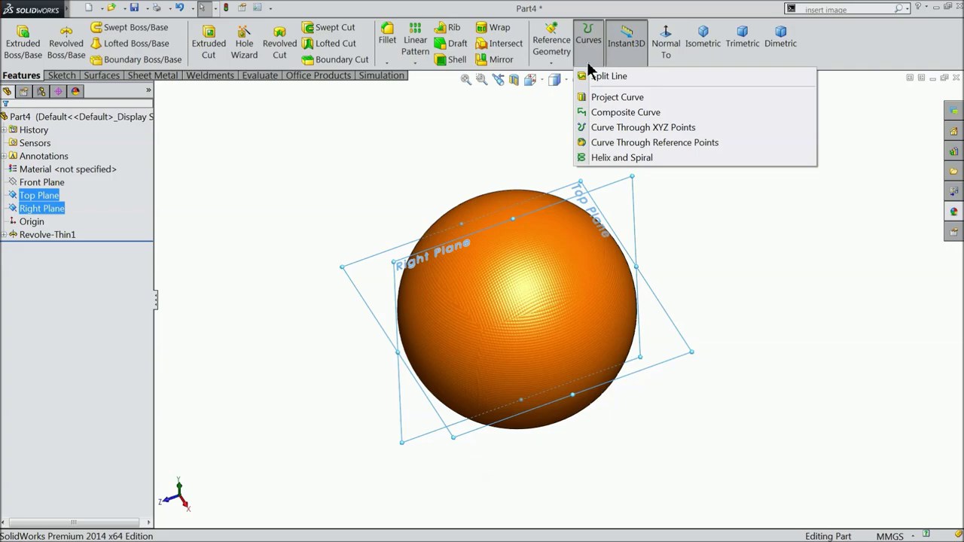
Create Axis1 from the intersection of the Top and Right planes.
left_click(552, 45)
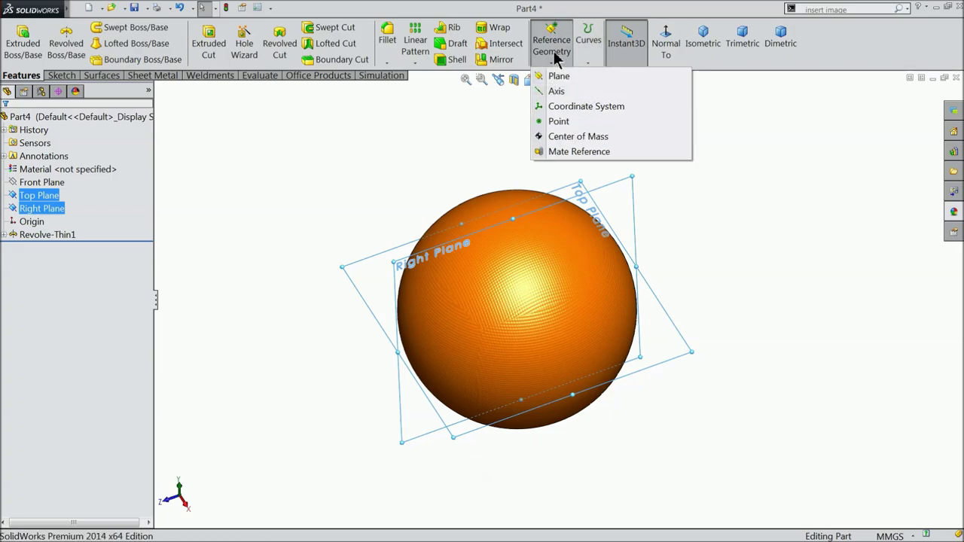
left_click(556, 92)
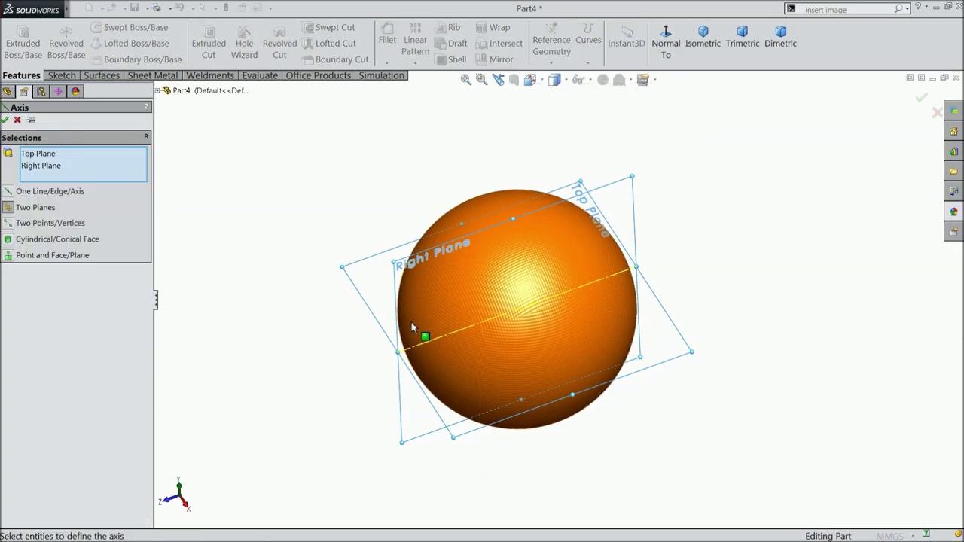
left_click(4, 120)
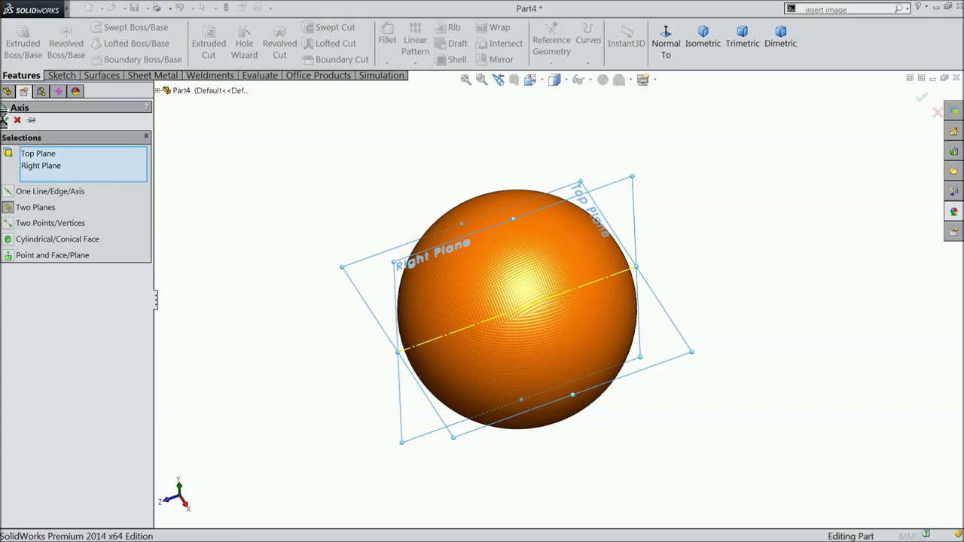
Start a new sketch on the Front Plane viewed normal to it.
left_click(447, 340)
left_click(41, 182, "ctrl")
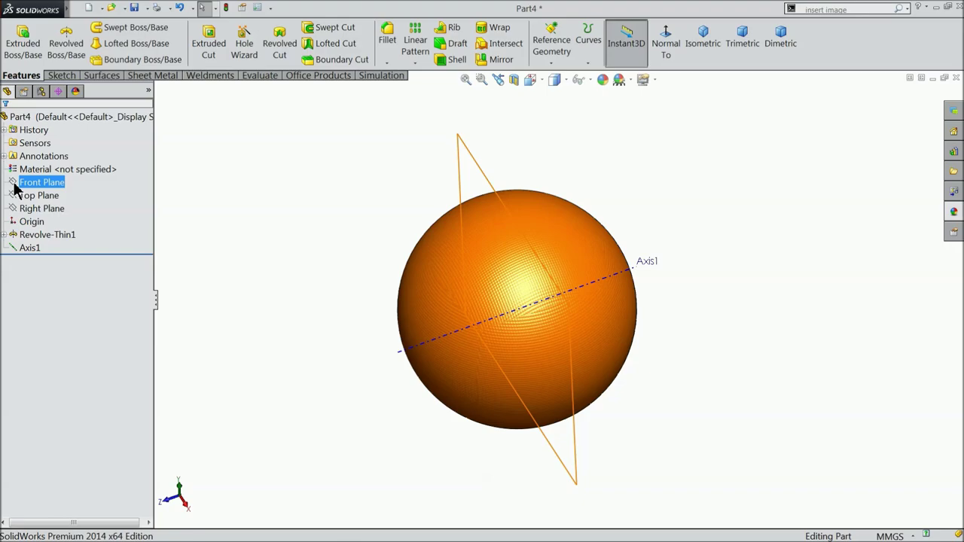
left_click(18, 184)
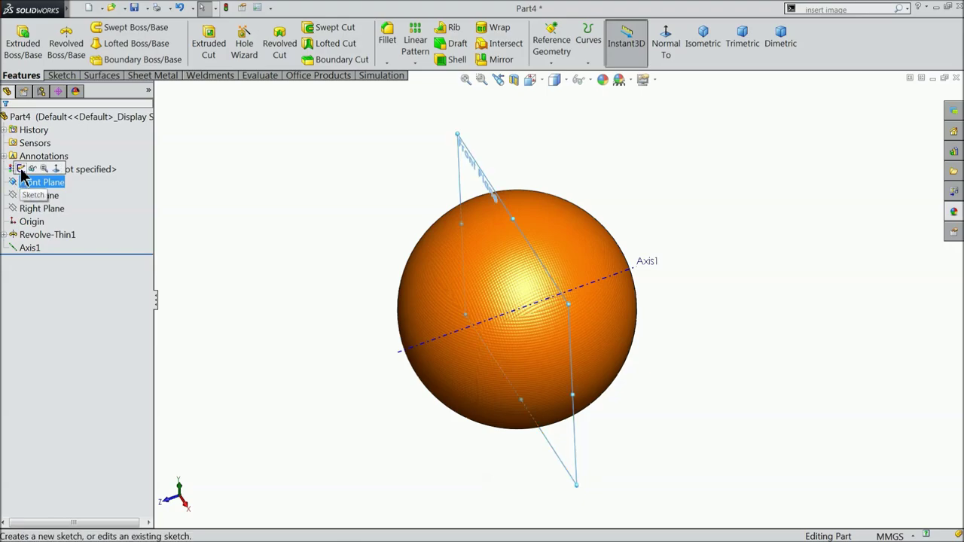
left_click(21, 169)
left_click(668, 50)
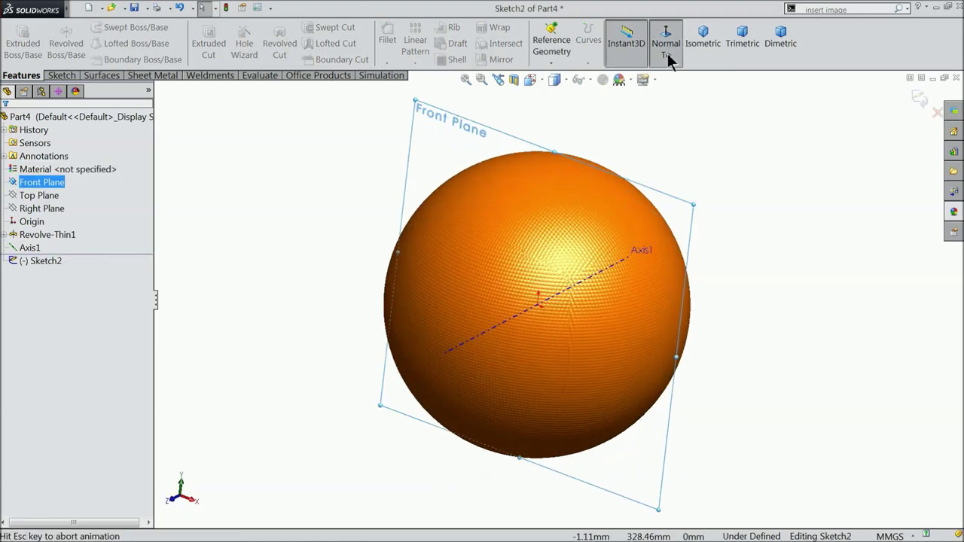
left_click(64, 76)
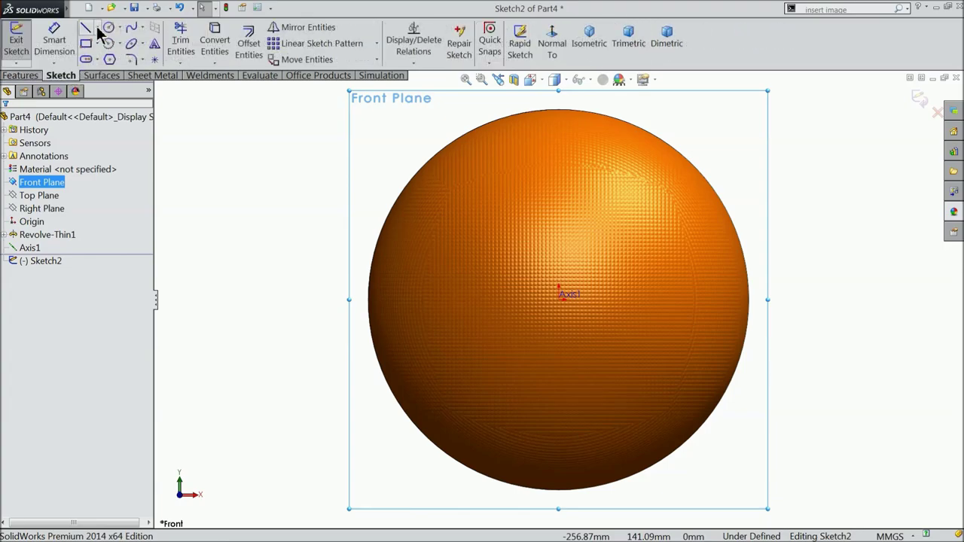
Draw vertical and horizontal centerlines from the sphere's top through its centre to the right edge.
left_click(97, 31)
left_click(113, 59)
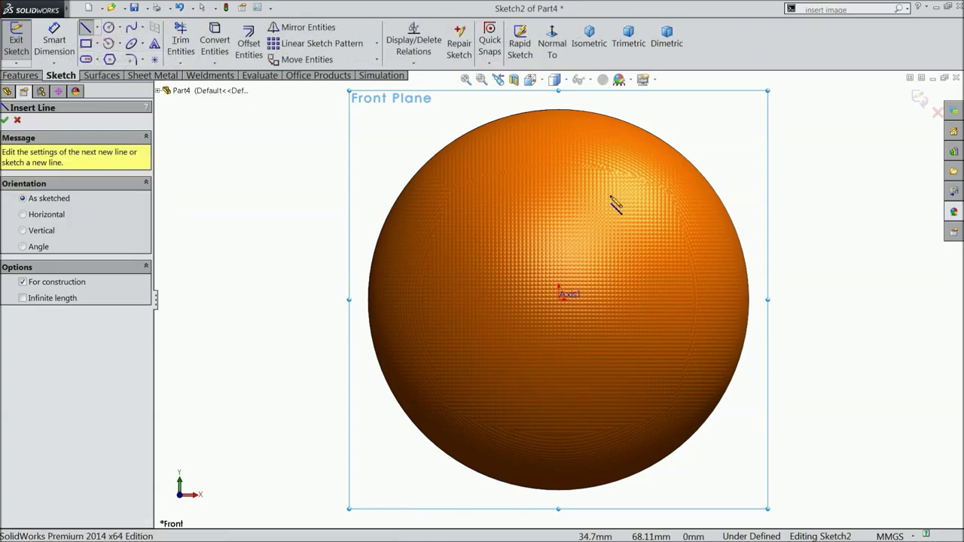
left_click(561, 111)
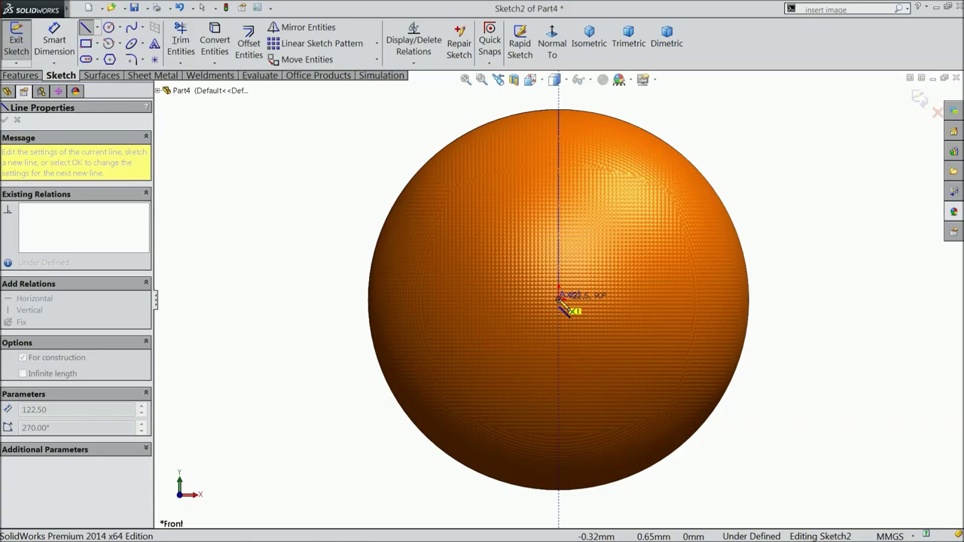
left_click(558, 300)
left_click(749, 300)
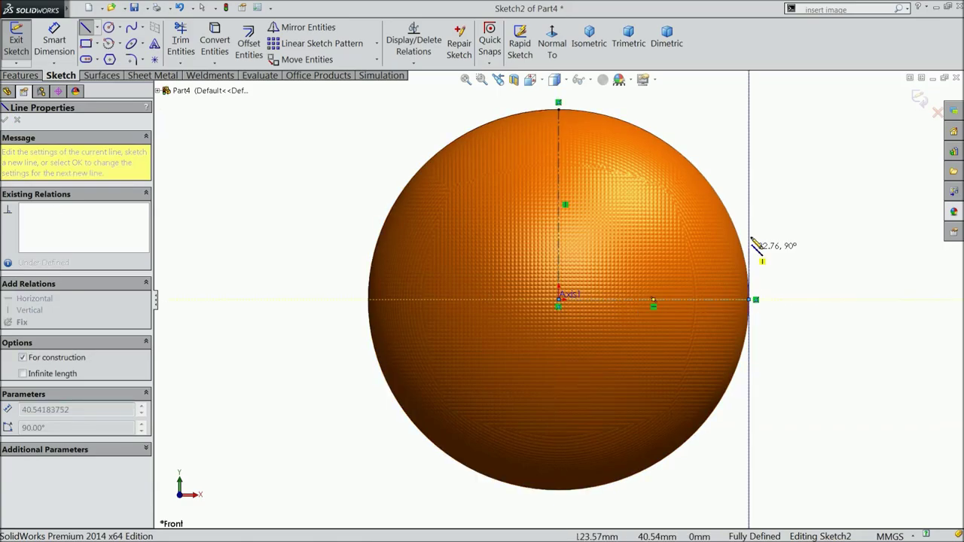
right_click(751, 240)
left_click(787, 100)
scroll(749, 190, "down", 4)
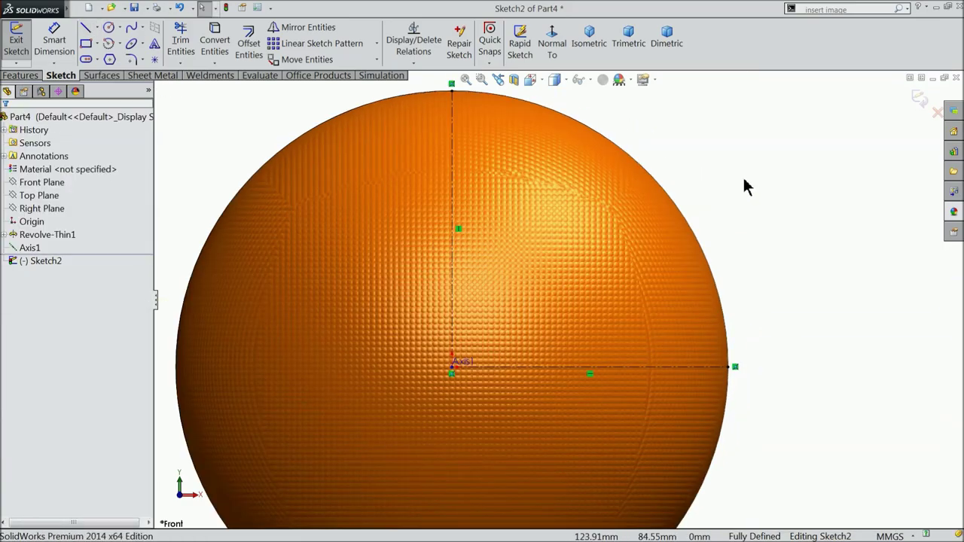
Draw a diagonal centerline from the origin to the sphere's edge.
left_click(97, 28)
left_click(113, 58)
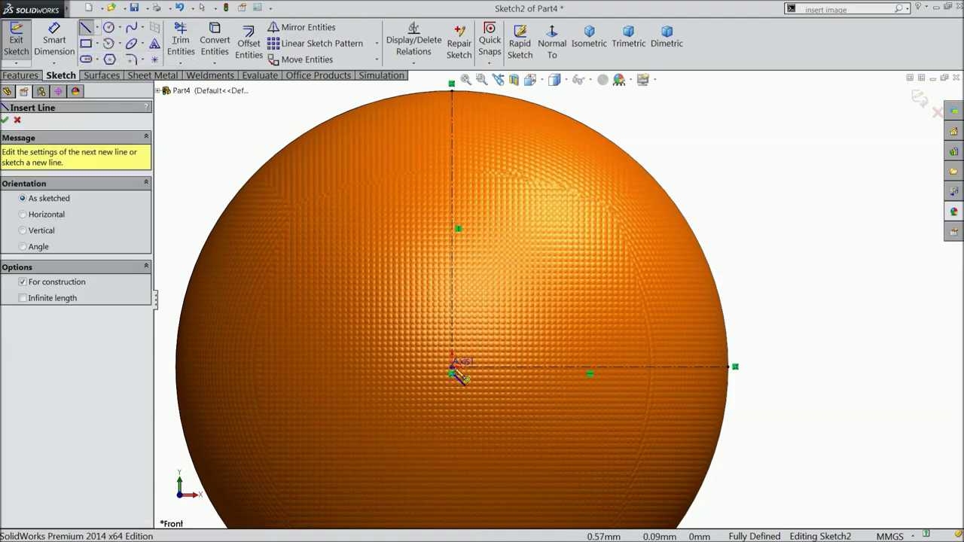
left_click(452, 368)
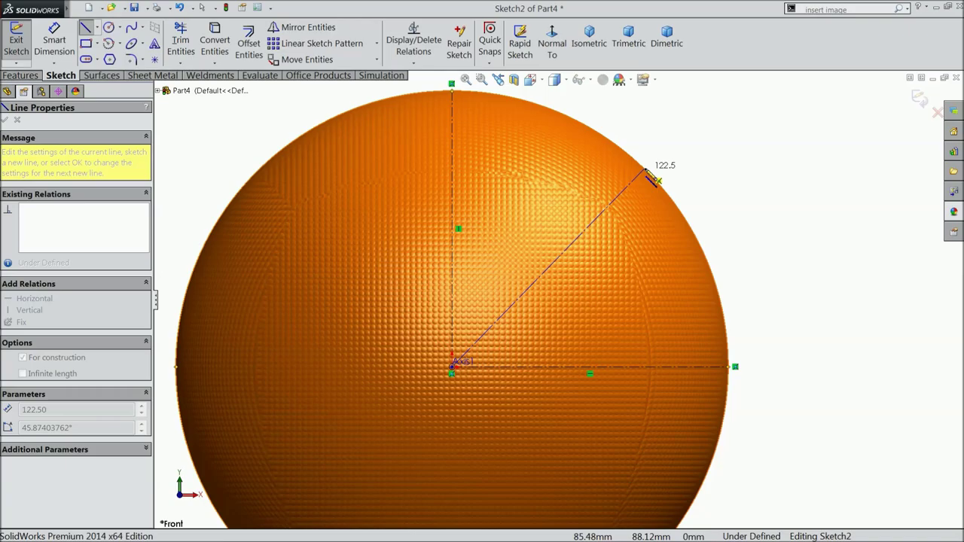
left_click(645, 172)
right_click(705, 105)
left_click(734, 109)
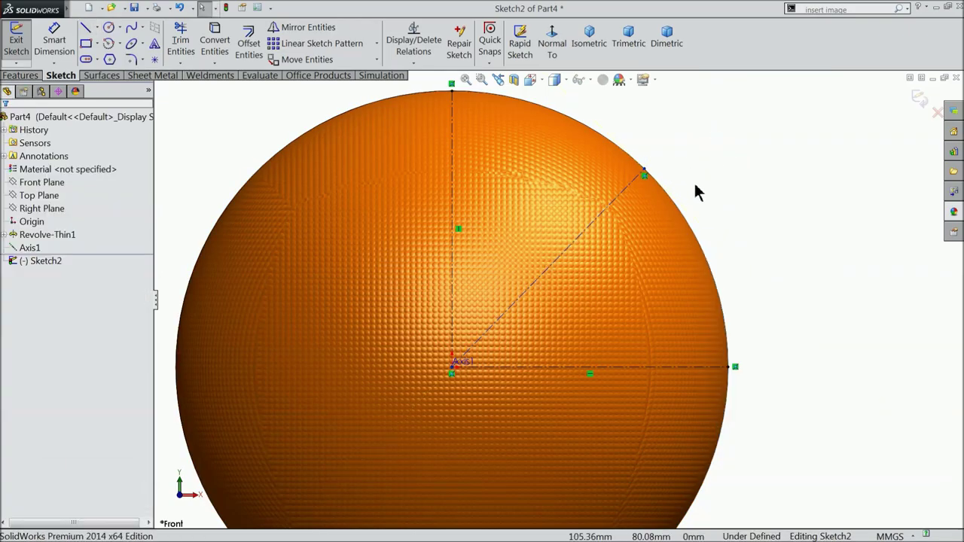
Dimension the angle between the diagonal and vertical centerlines to 45°.
left_click(56, 45)
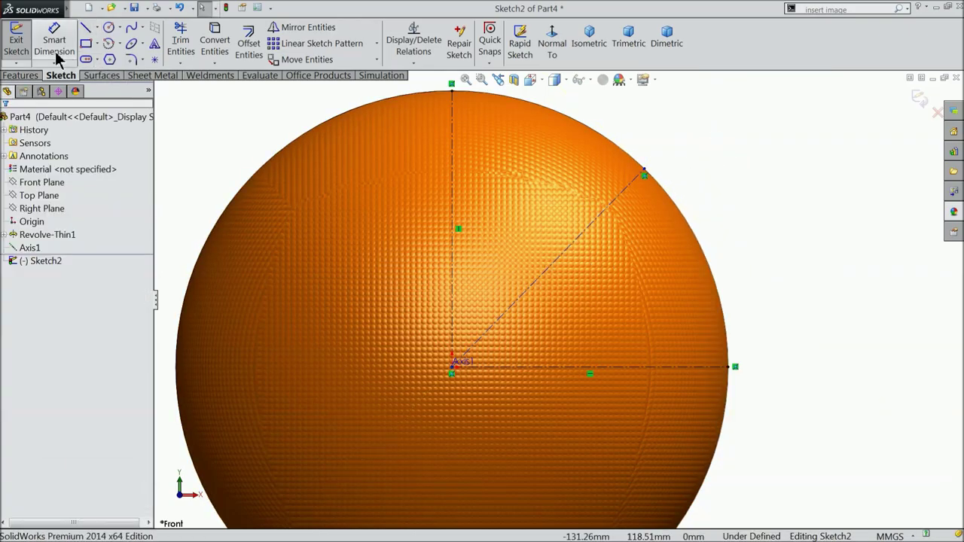
left_click(549, 273)
left_click(452, 219)
scroll(528, 181, "up", 2)
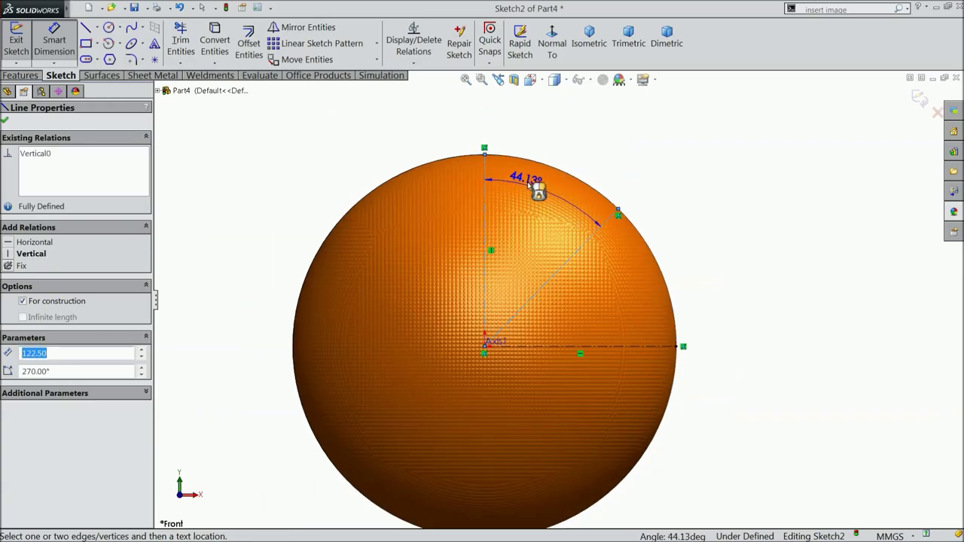
left_click(548, 137)
type("45")
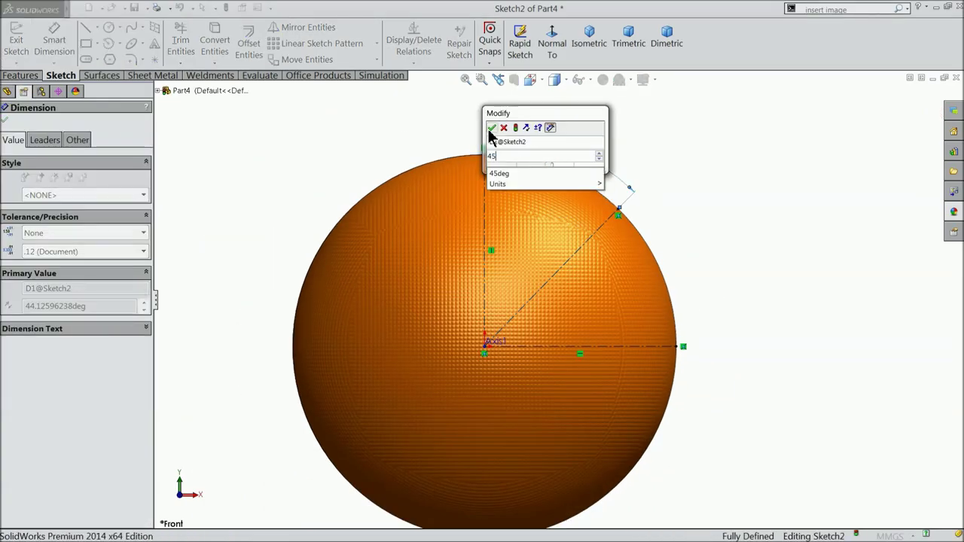
left_click(491, 128)
scroll(607, 365, "down", 2)
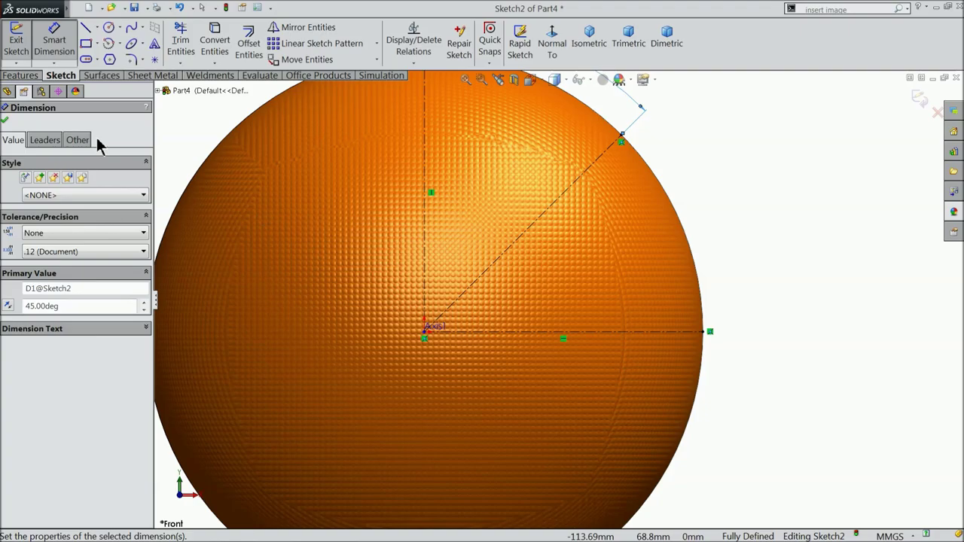
left_click(74, 53)
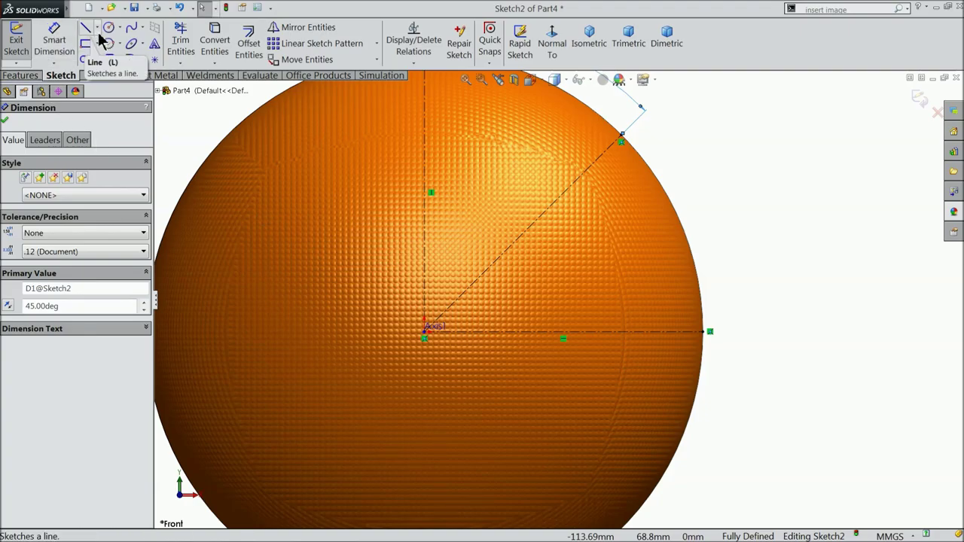
Draw a centrepoint arc from the diagonal centerline curving below the horizontal centerline.
left_click(142, 44)
left_click(140, 61)
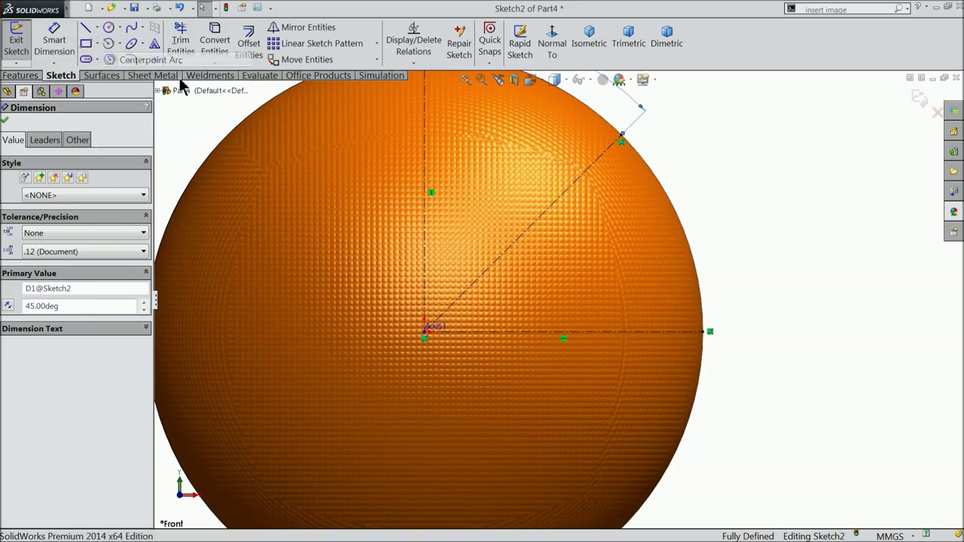
scroll(558, 309, "up", 2)
scroll(580, 332, "down", 4)
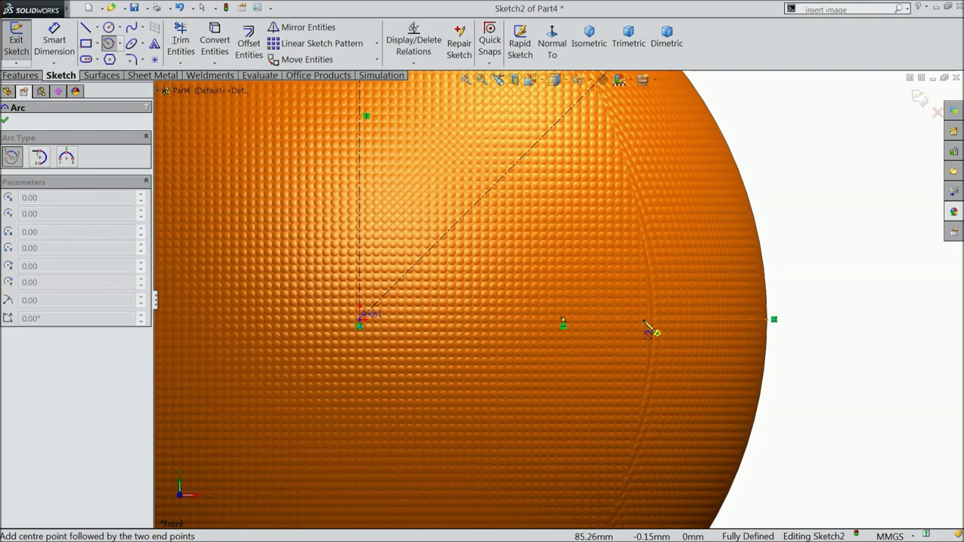
left_click(645, 321)
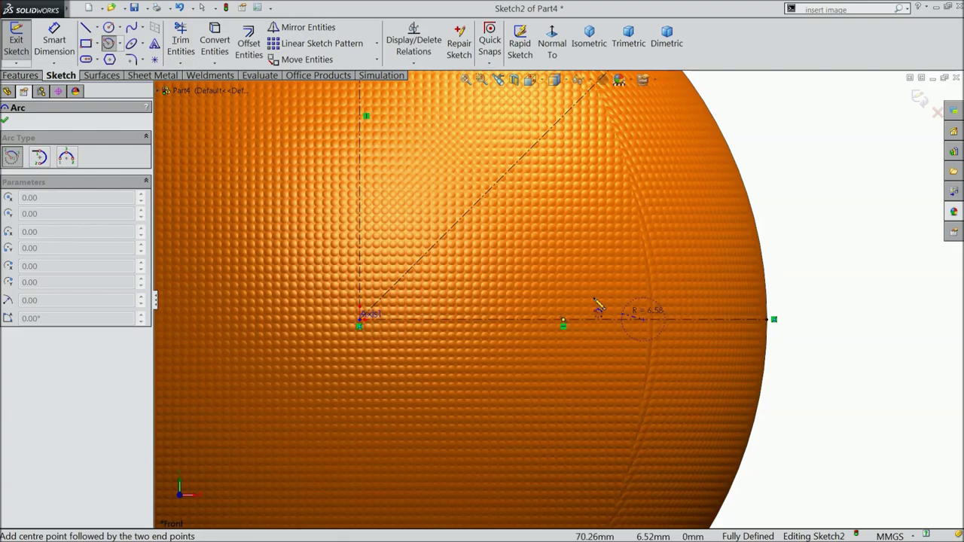
left_click(486, 197)
left_click(498, 456)
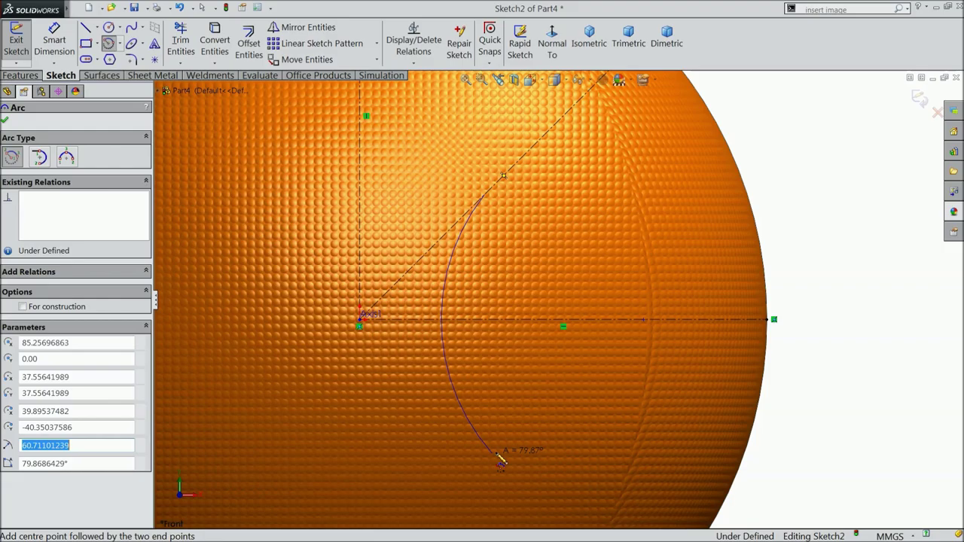
right_click(641, 208)
left_click(681, 127)
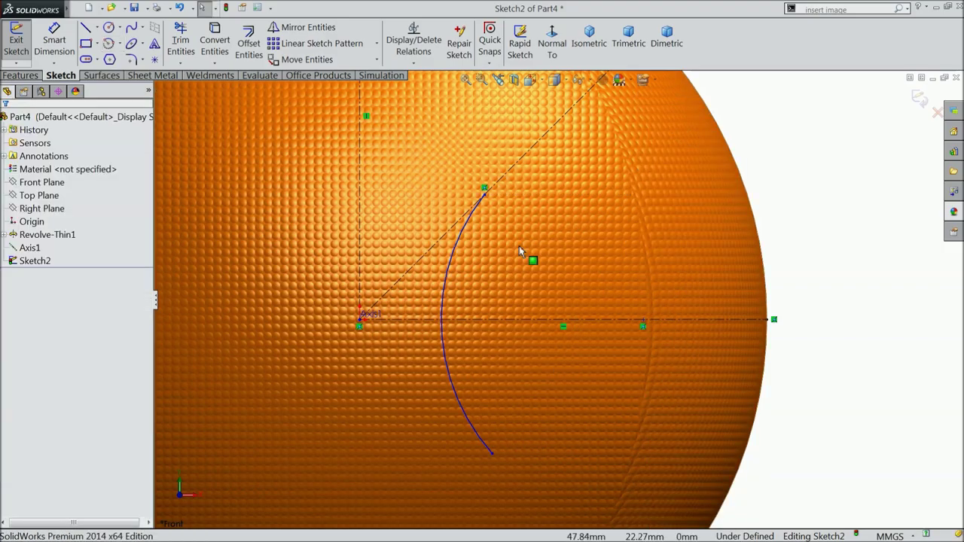
Make the arc's endpoints symmetric about the horizontal centerline.
scroll(528, 361, "up", 2)
scroll(534, 391, "down", 2)
left_click(492, 173)
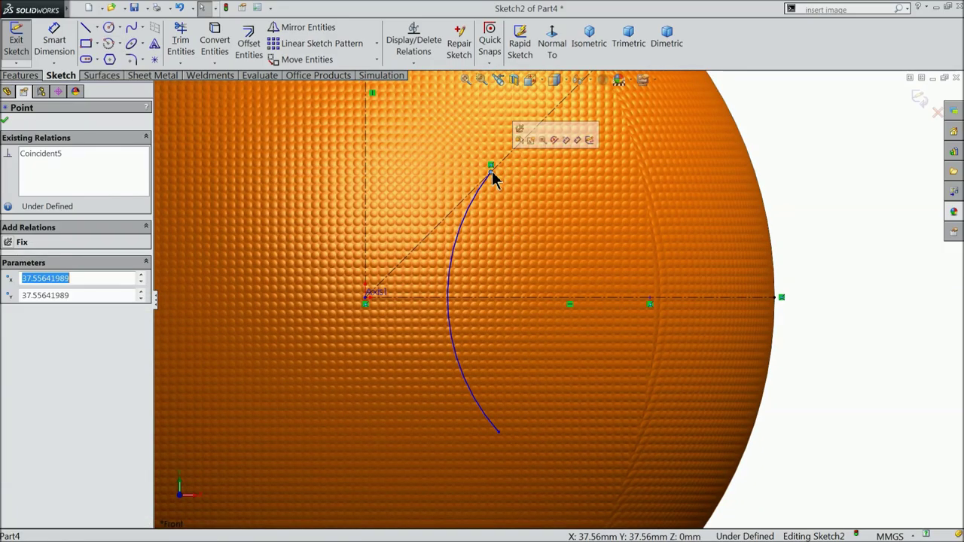
left_click(499, 433, "ctrl")
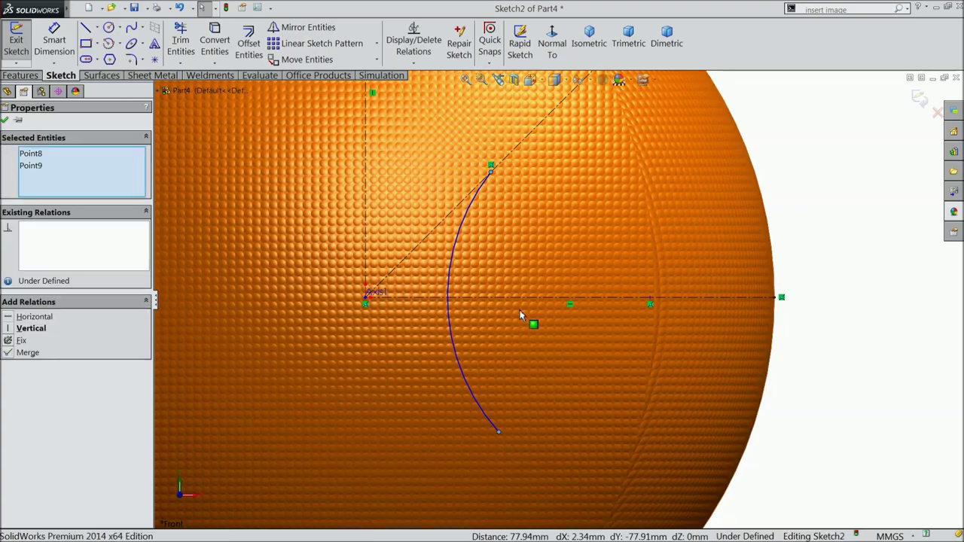
left_click(520, 298, "ctrl")
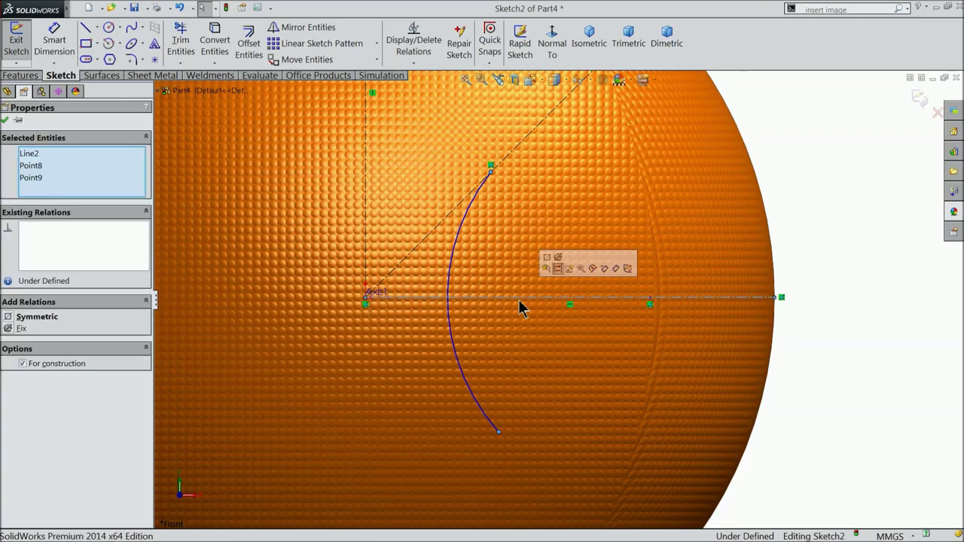
left_click(549, 262)
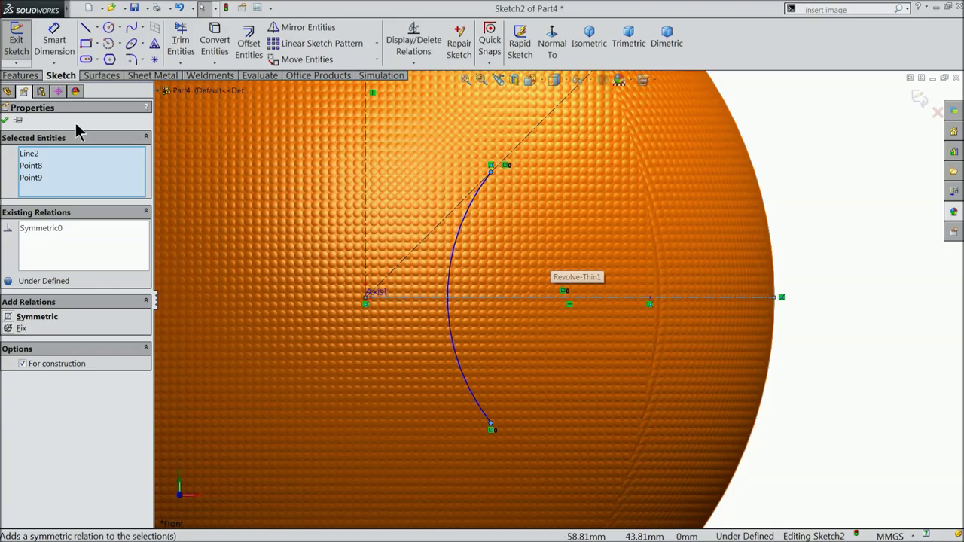
left_click(5, 120)
Draw a straight line from the arc's top end to the sphere's edge.
left_click(86, 27)
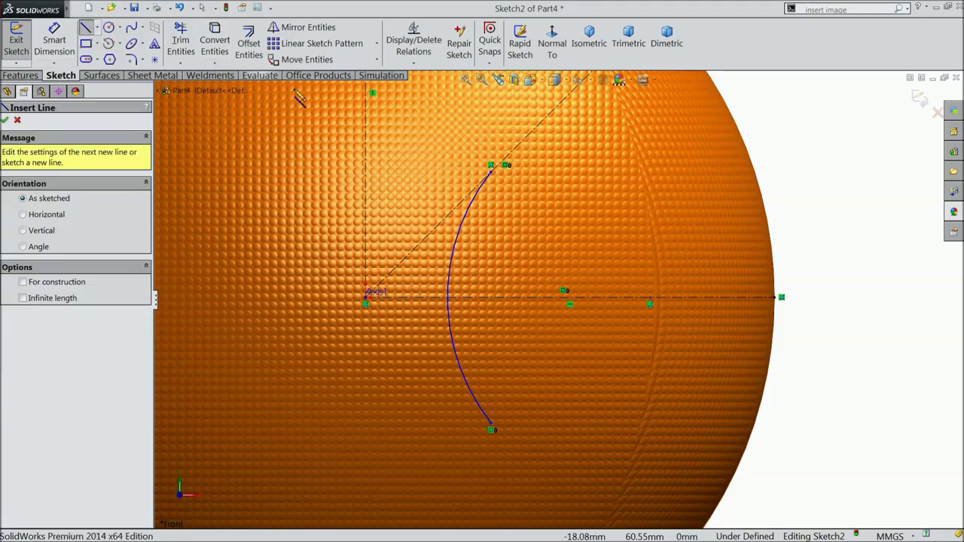
scroll(491, 216, "down", 3)
scroll(622, 184, "up", 2)
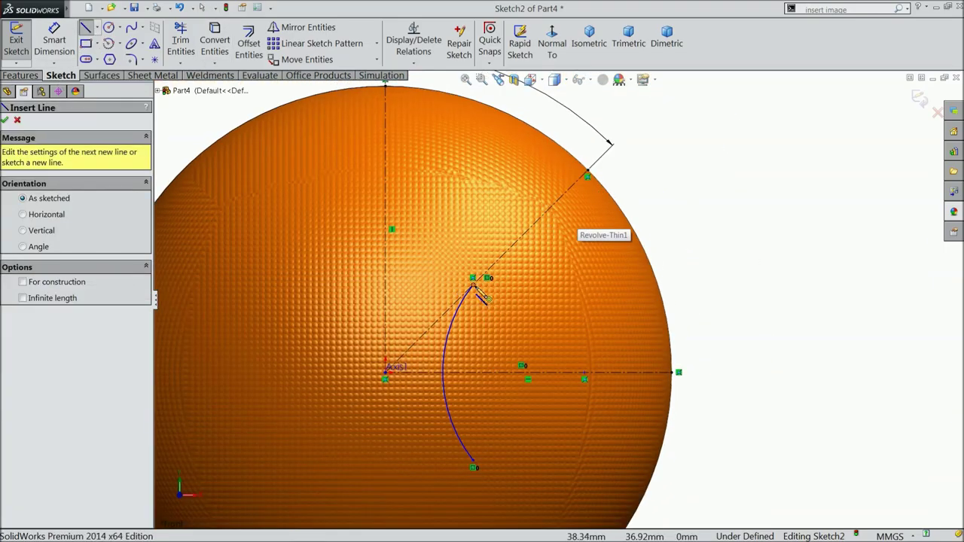
left_click(474, 280)
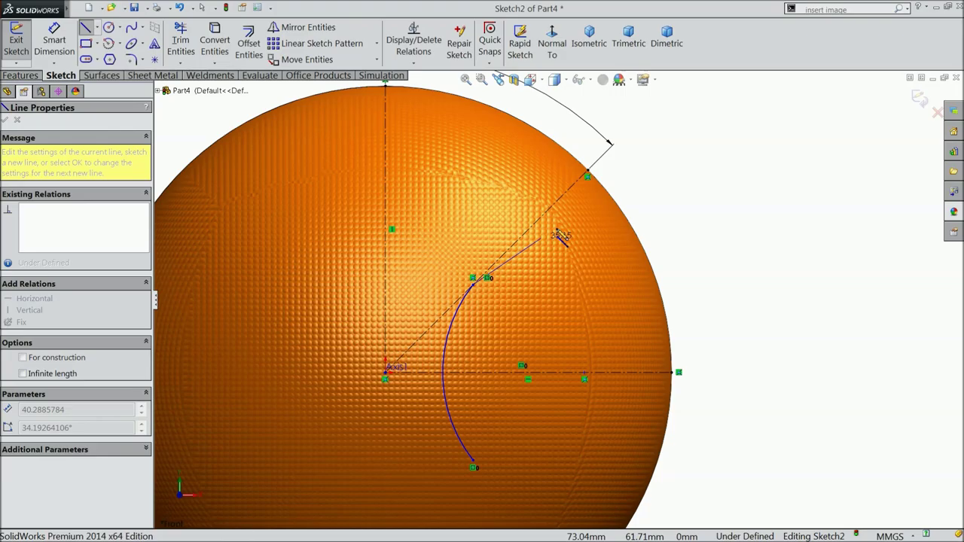
left_click(589, 176)
right_click(663, 82)
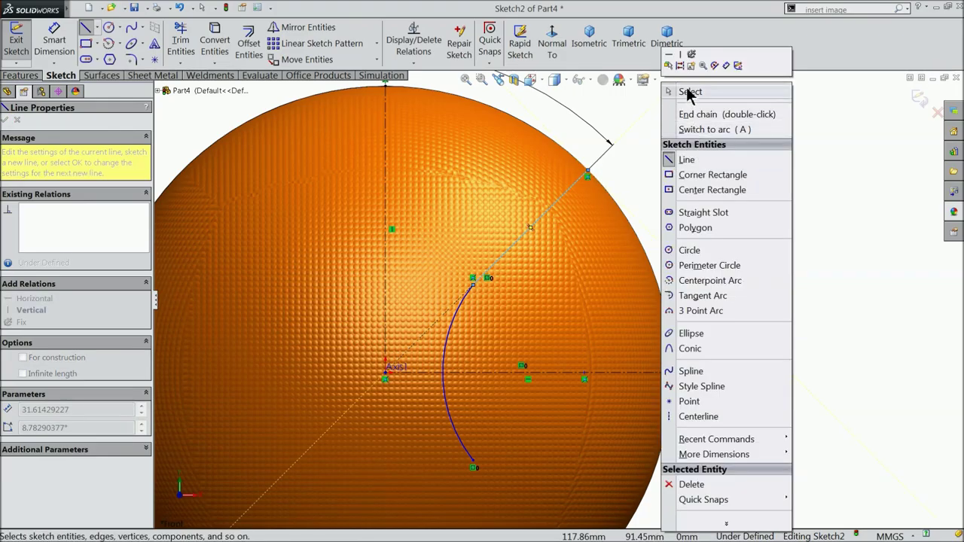
left_click(684, 93)
scroll(508, 303, "down", 3)
Make the straight line tangent to the seam arc.
left_click(449, 294)
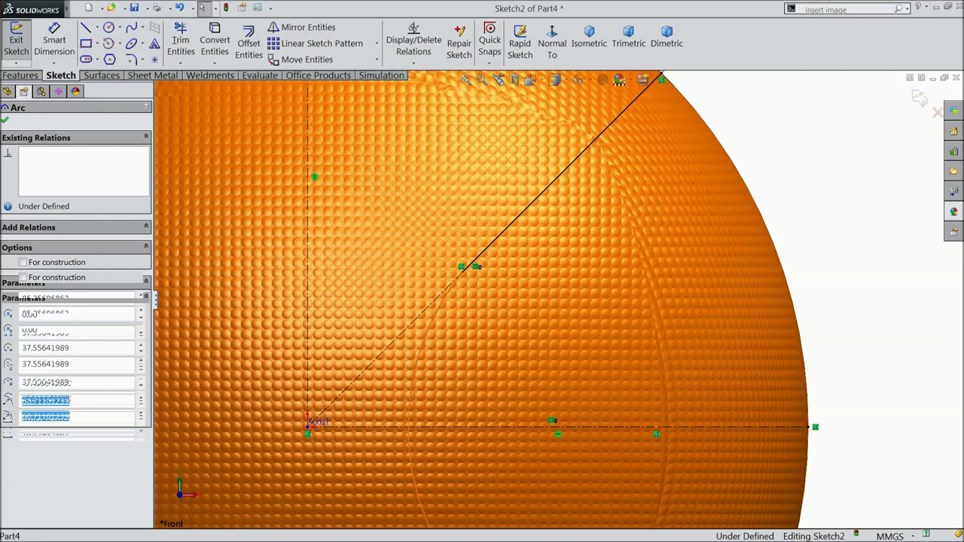
left_click(486, 262, "ctrl")
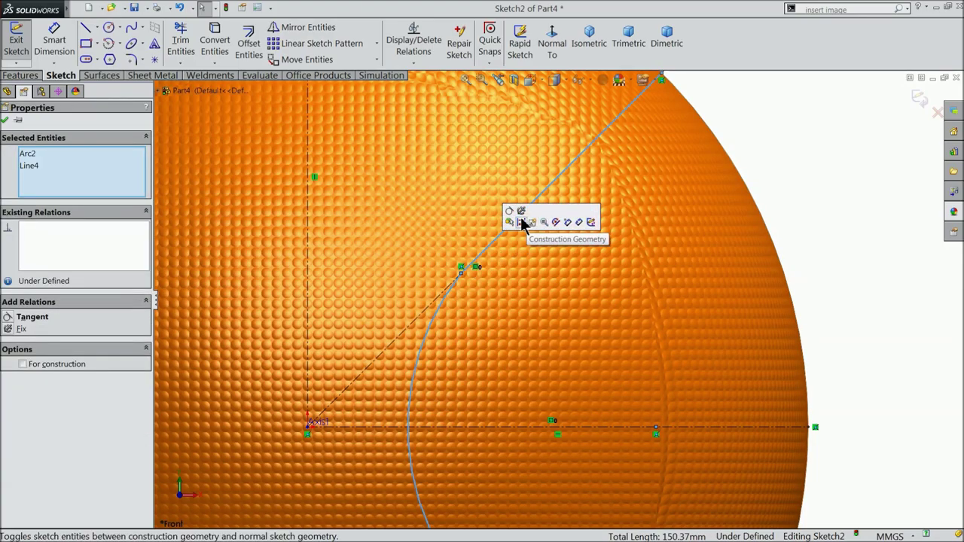
left_click(510, 213)
scroll(527, 286, "up", 3)
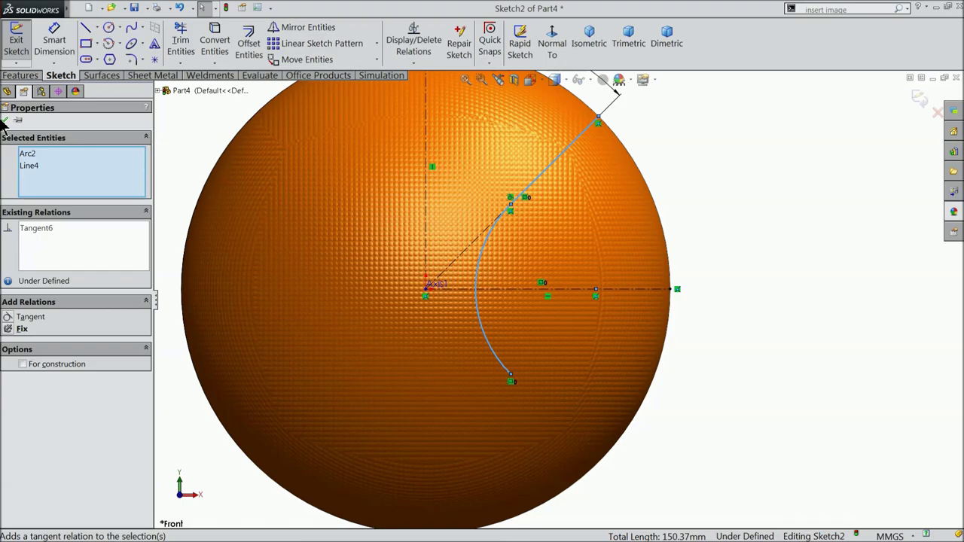
left_click(4, 120)
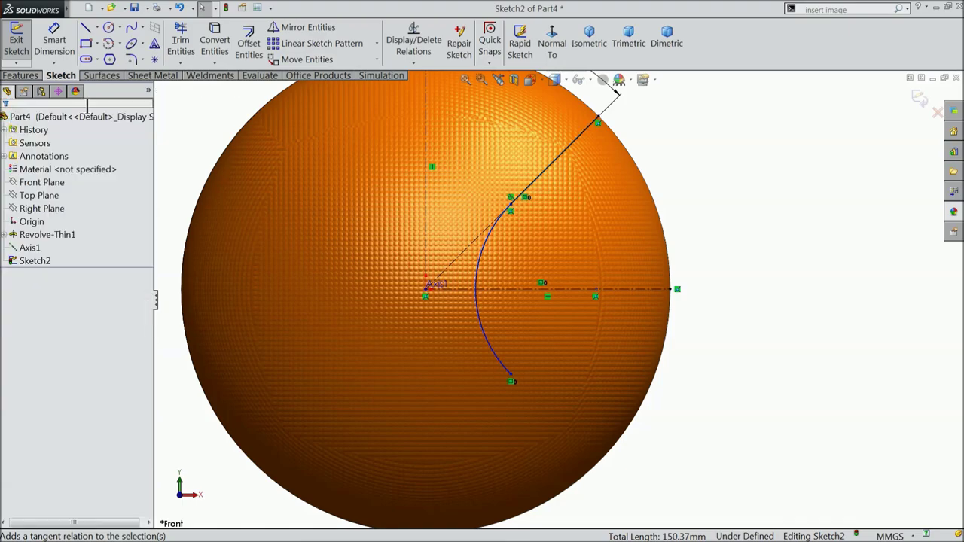
Mirror the straight line about the horizontal centerline.
left_click(301, 27)
left_click(541, 183)
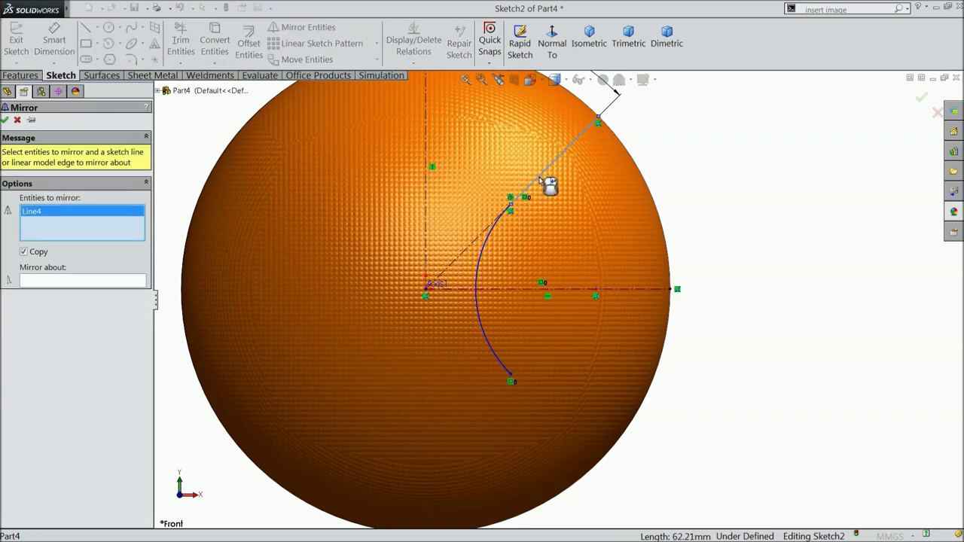
left_click(108, 281)
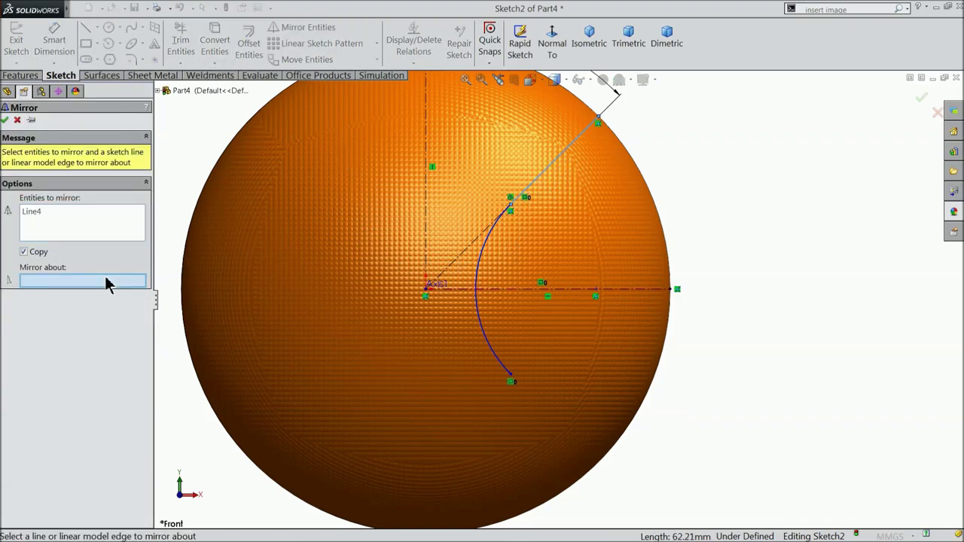
left_click(511, 292)
left_click(6, 120)
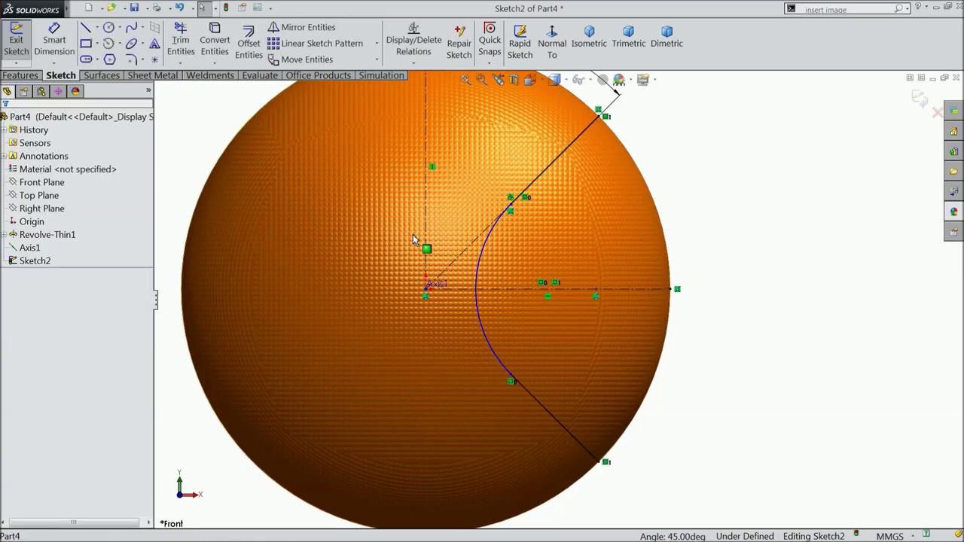
scroll(412, 234, "up", 3)
Dimension the sketch point beside the seam arc 30 mm from the origin.
key("f")
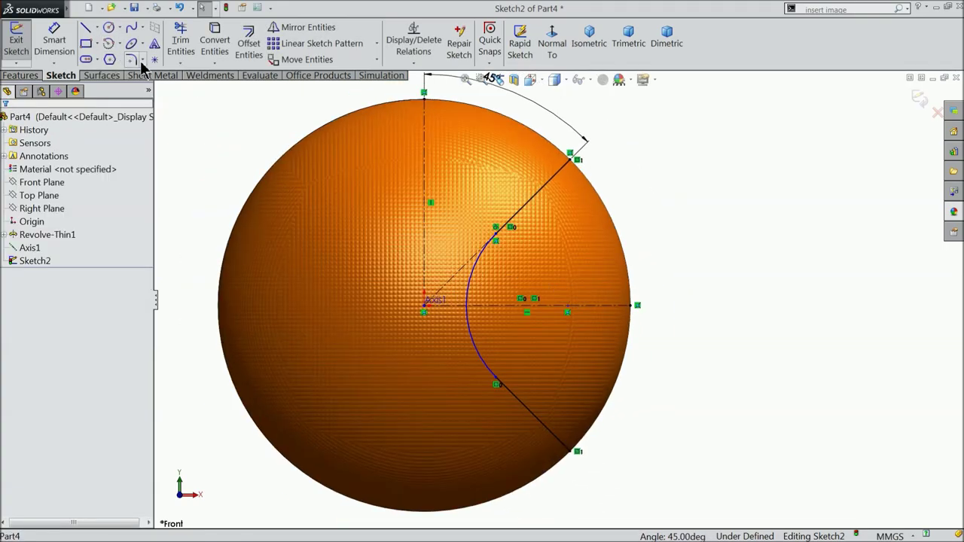
left_click(155, 60)
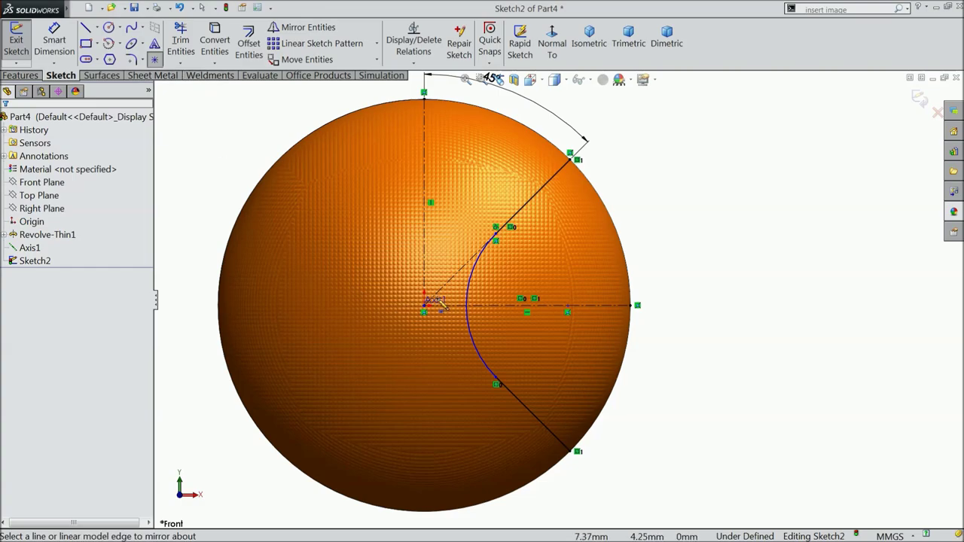
scroll(437, 300, "down", 5)
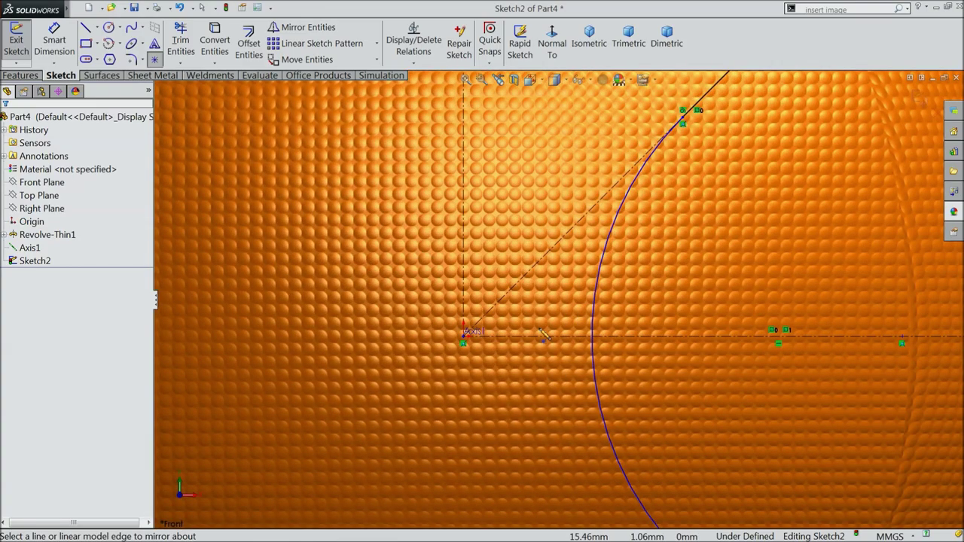
left_click(578, 343)
left_click(54, 43)
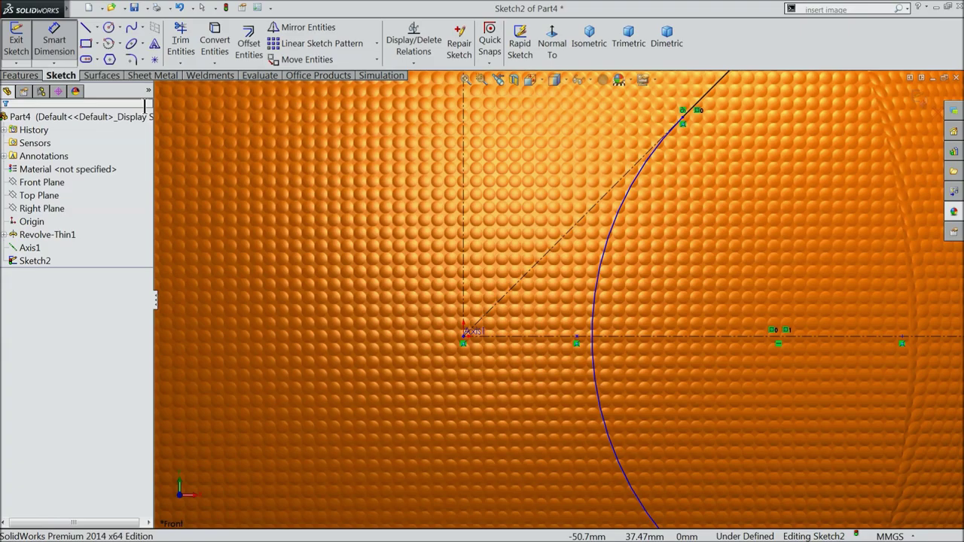
left_click(465, 343)
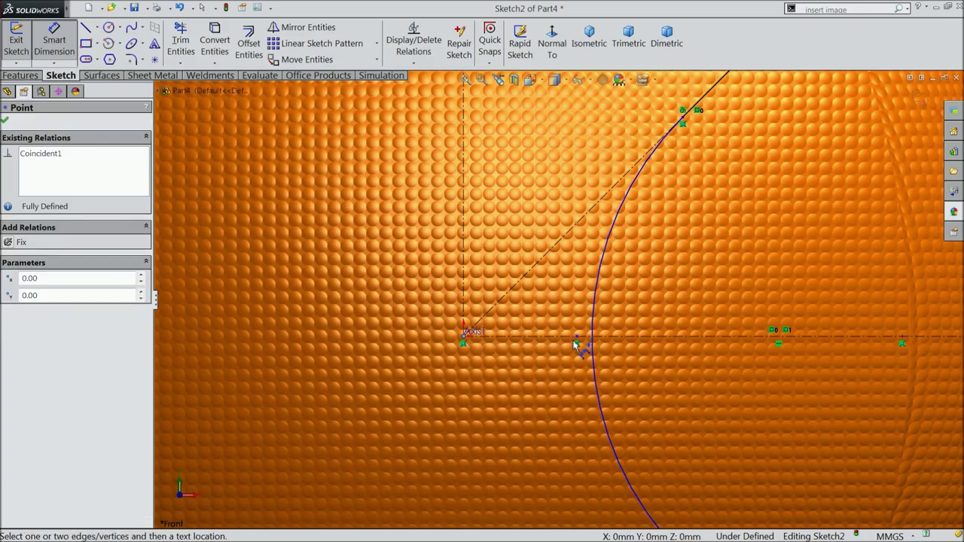
left_click(578, 343)
left_click(486, 363)
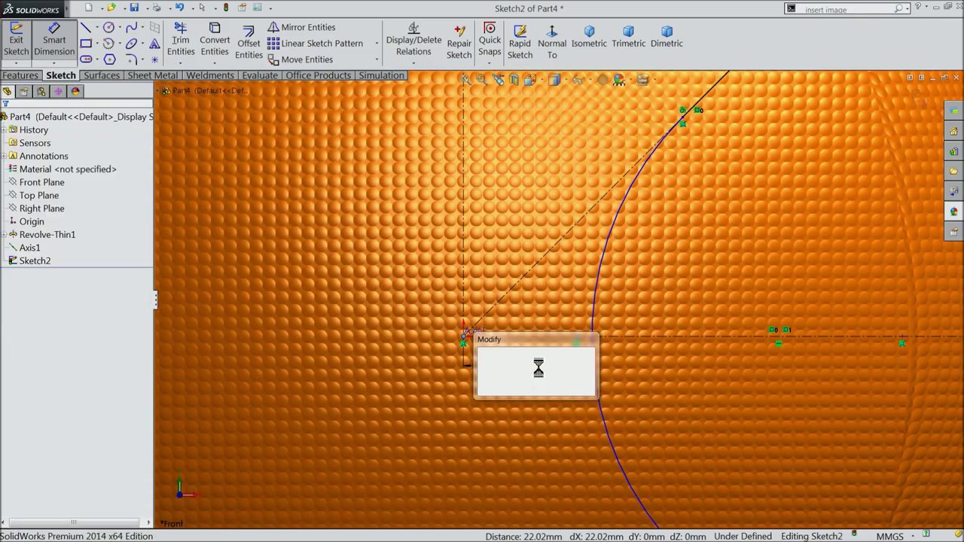
type("30")
left_click(482, 355)
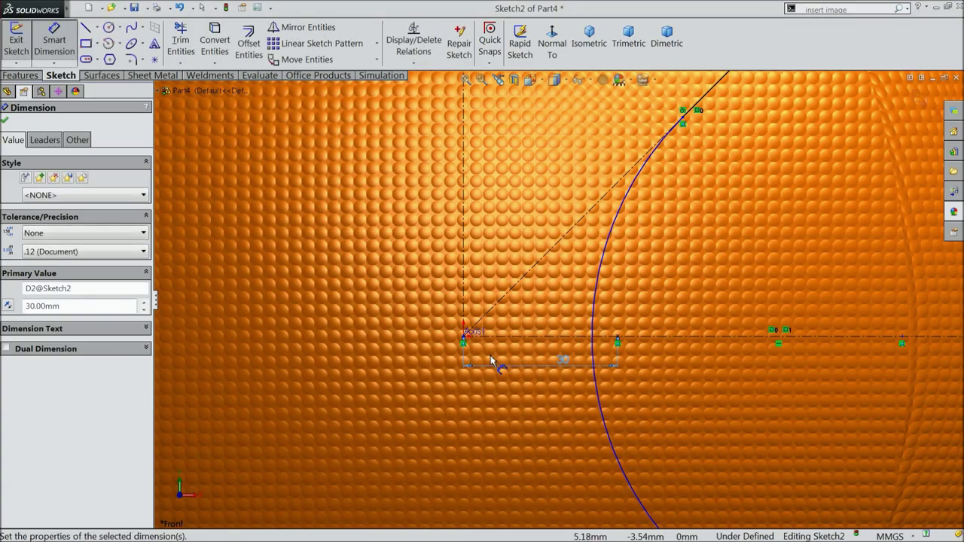
left_click(6, 122)
Make Arc2 coincident with Point12 so Sketch2 becomes fully defined.
scroll(405, 155, "up", 5)
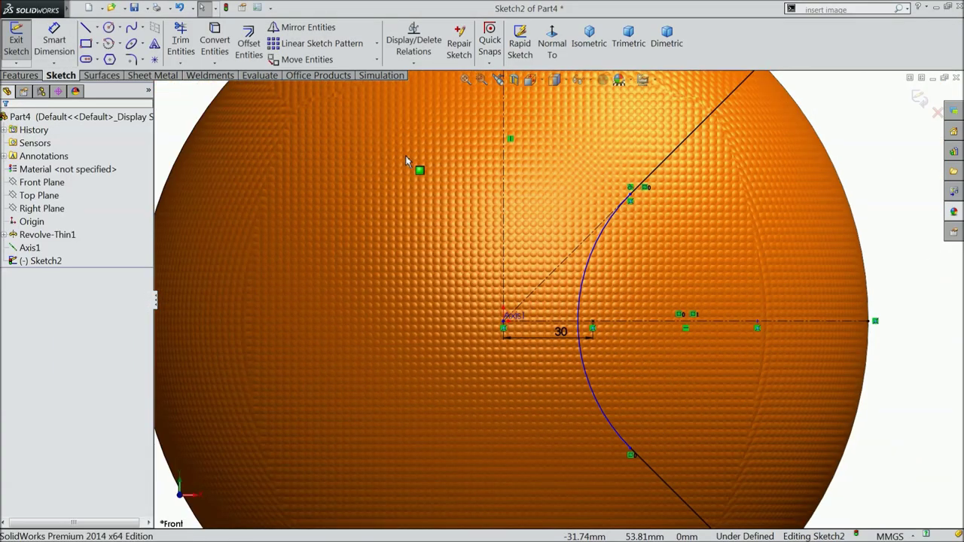
scroll(588, 325, "down", 5)
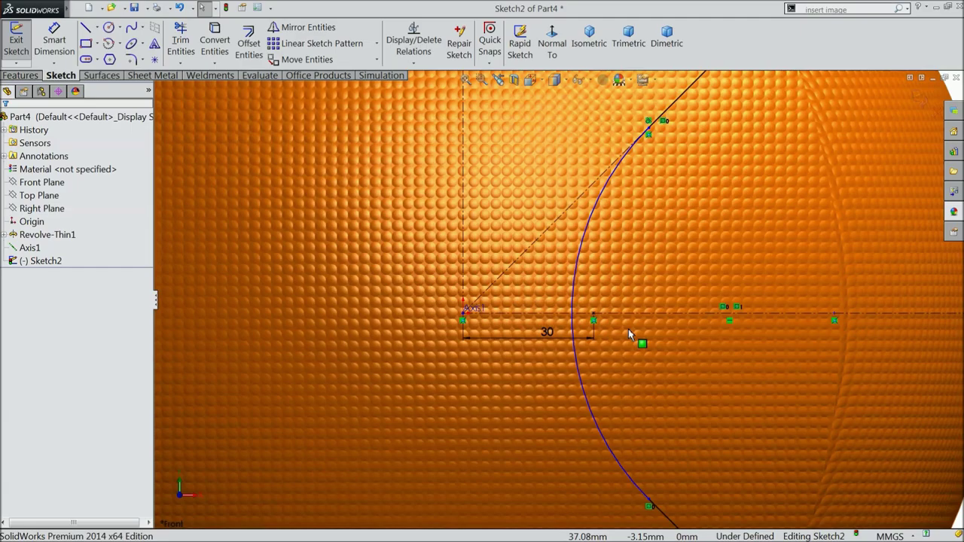
left_click(539, 290)
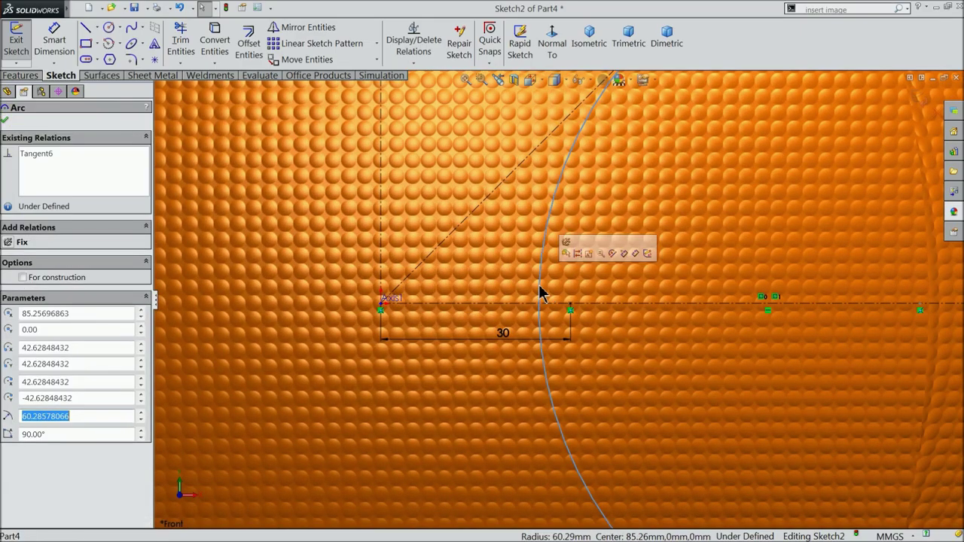
left_click(571, 309, "ctrl")
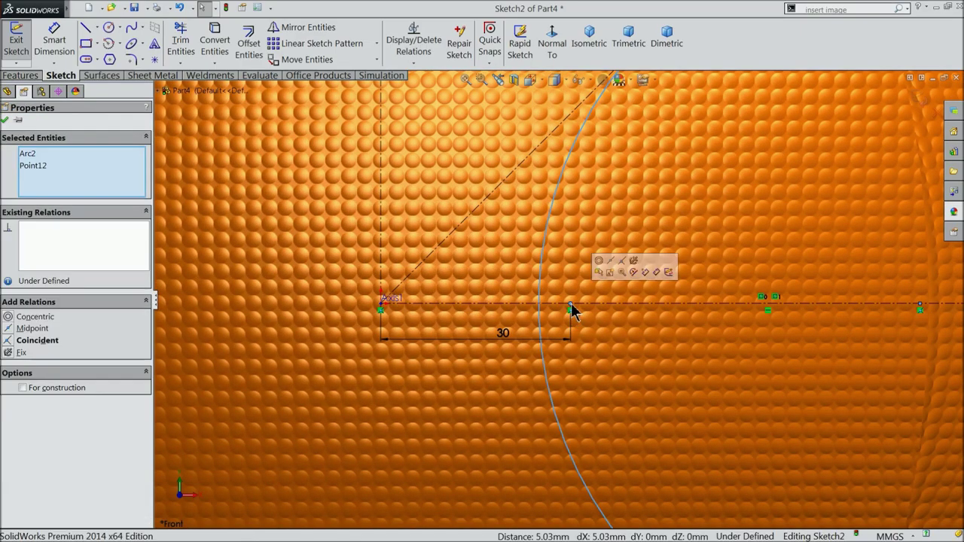
left_click(623, 262)
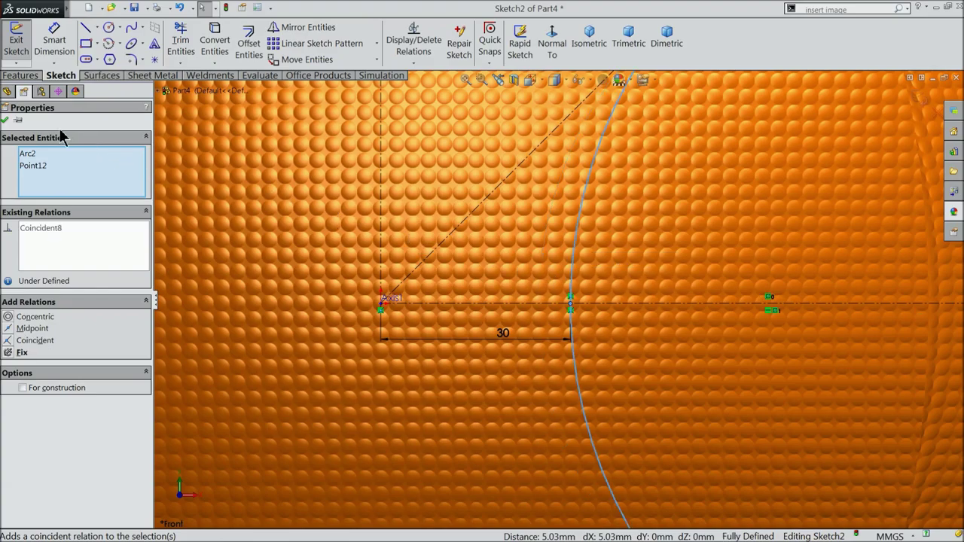
left_click(6, 121)
key("f")
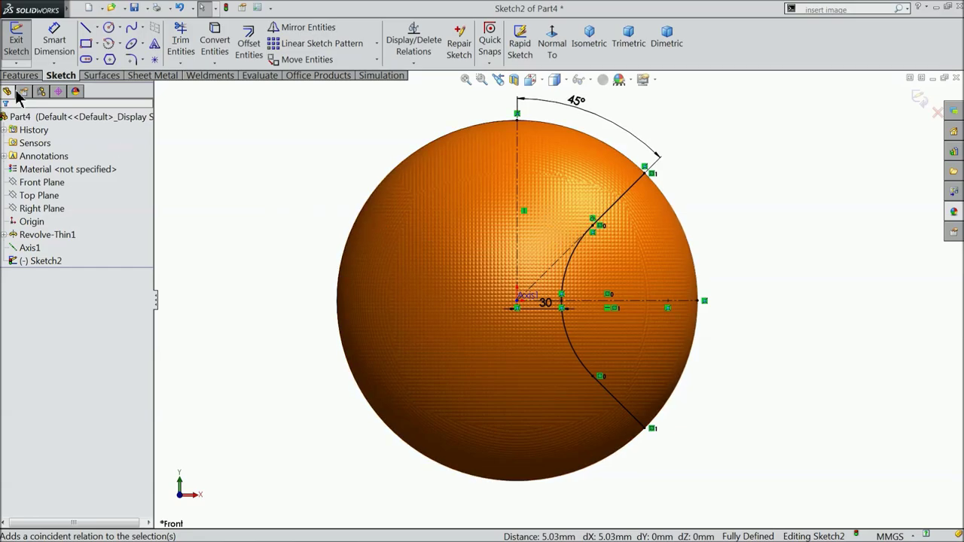
Exit Sketch2 and project it onto the sphere face as Curve1 with Project Curve.
left_click(917, 97)
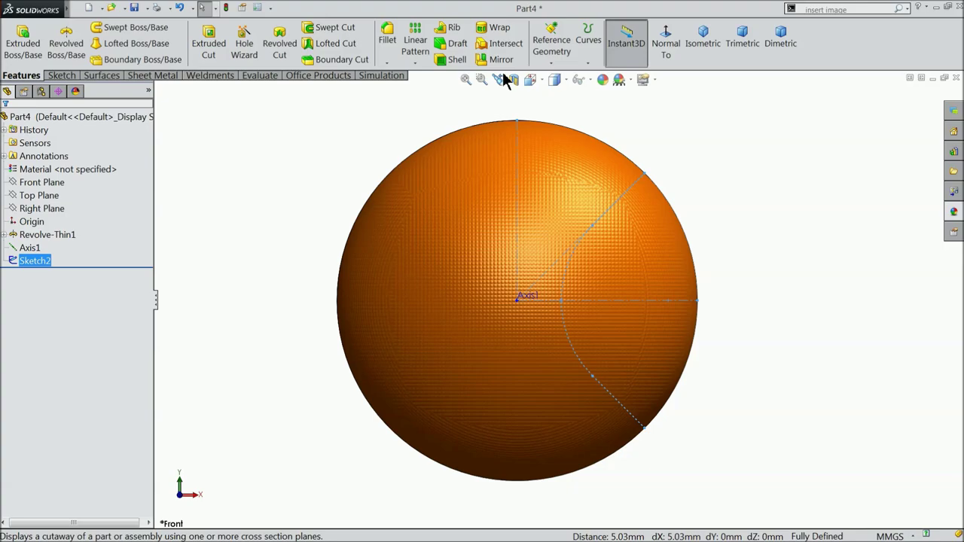
left_click(582, 67)
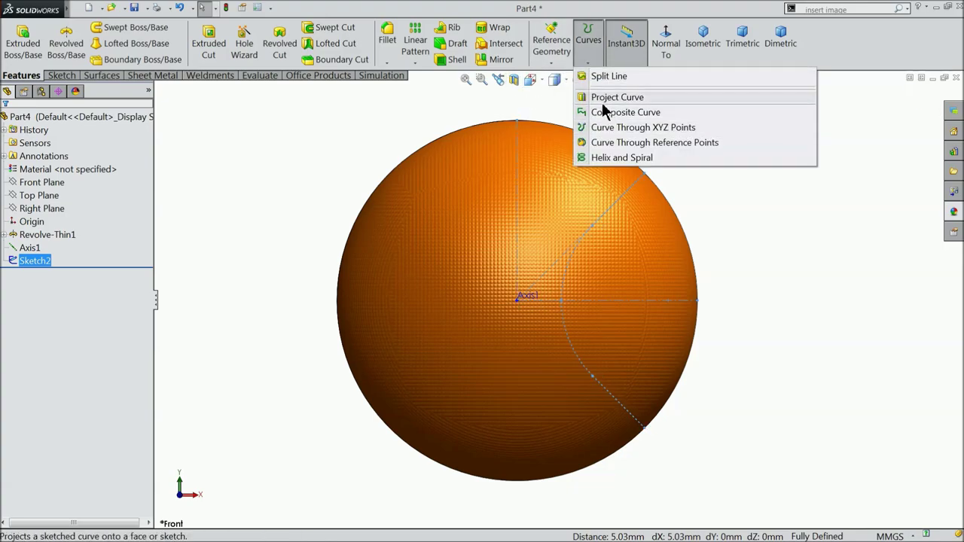
left_click(603, 105)
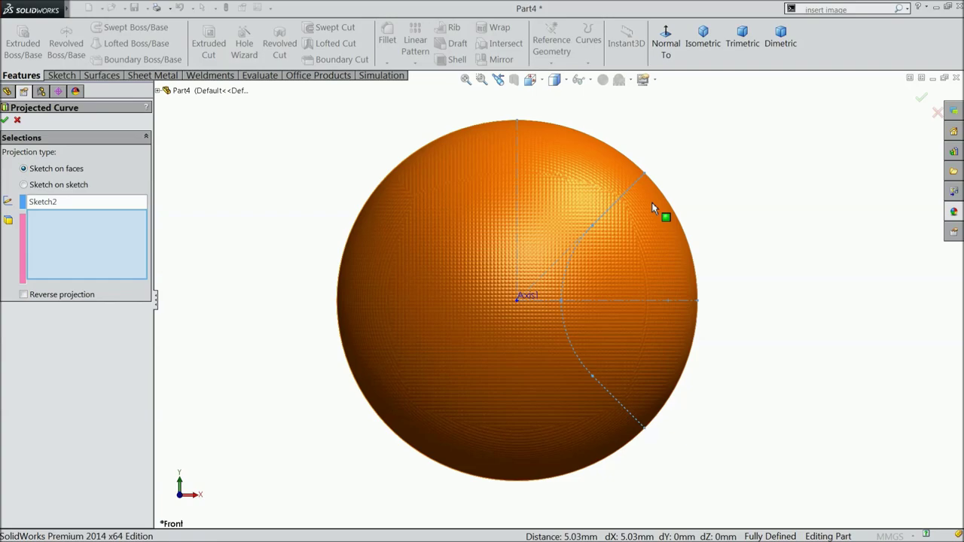
middle_click_drag(741, 215, 708, 257)
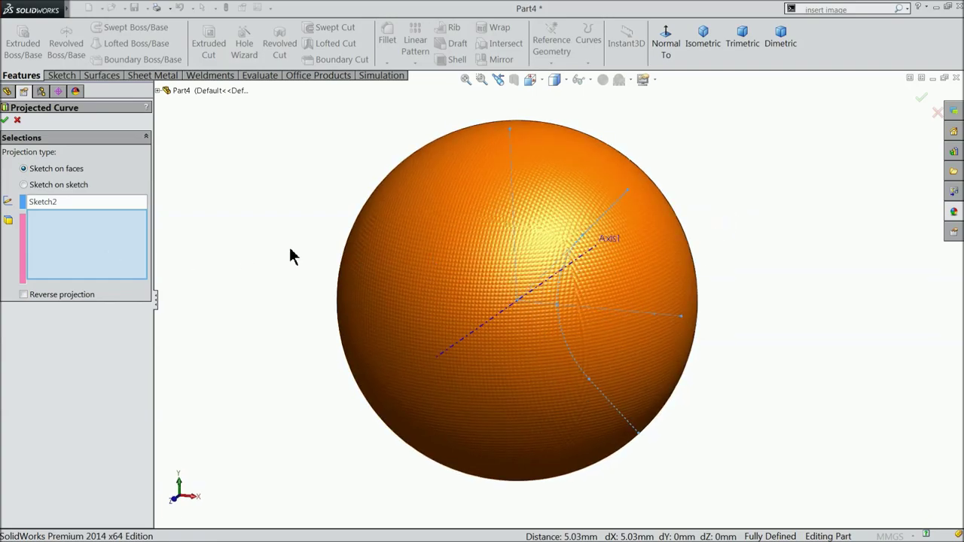
left_click(421, 261)
middle_click_drag(412, 295, 385, 267)
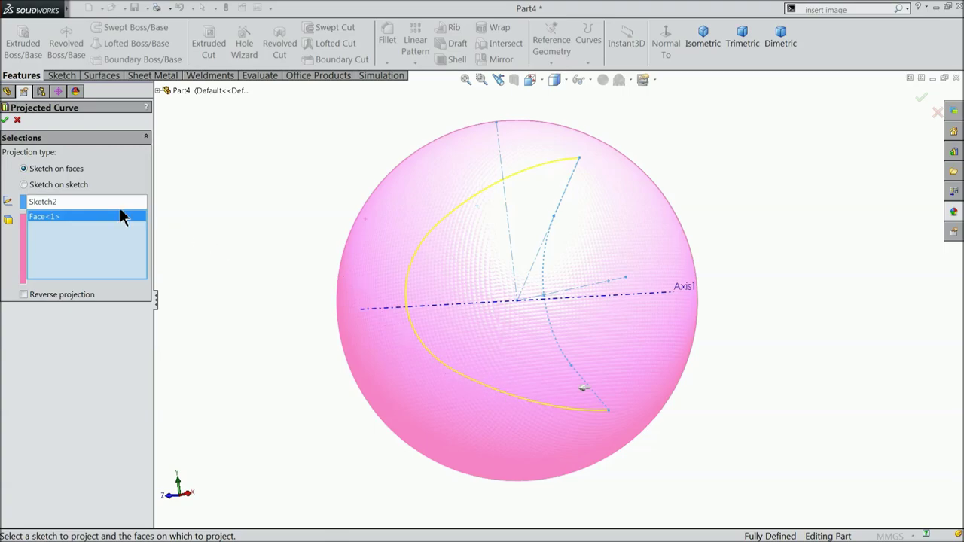
left_click(6, 120)
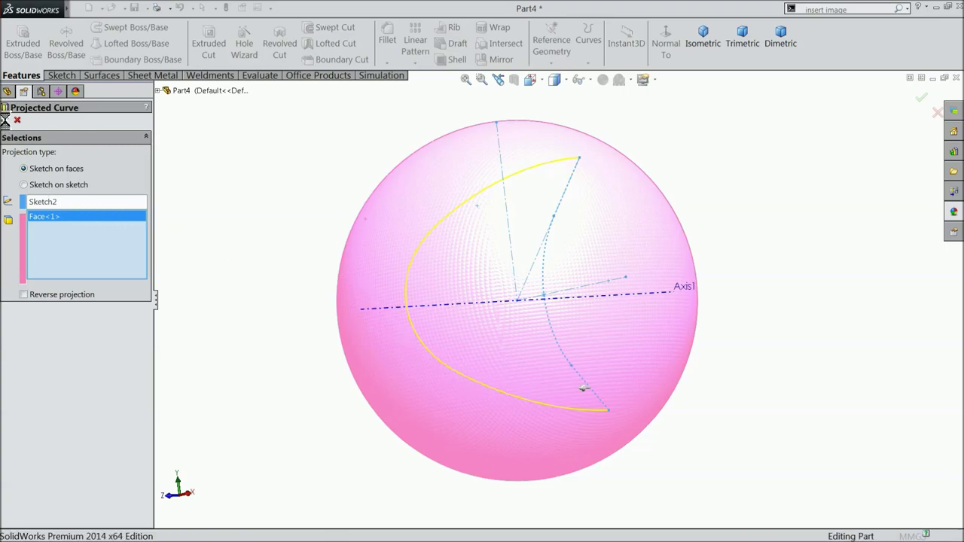
middle_click_drag(308, 215, 315, 260)
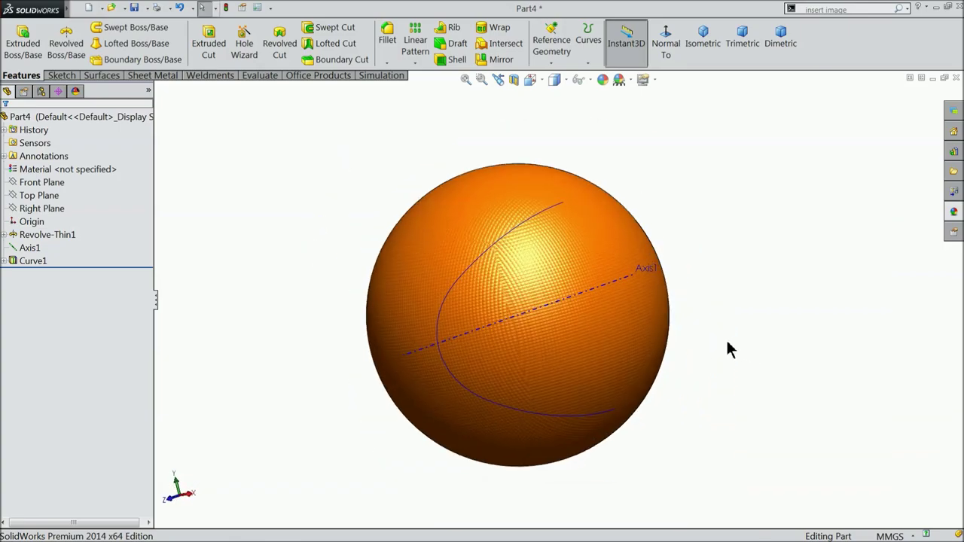
Apply the glossy colour appearance from Appearances(color) to the whole Part4.
scroll(603, 324, "down", 3)
middle_click_drag(566, 316, 513, 308)
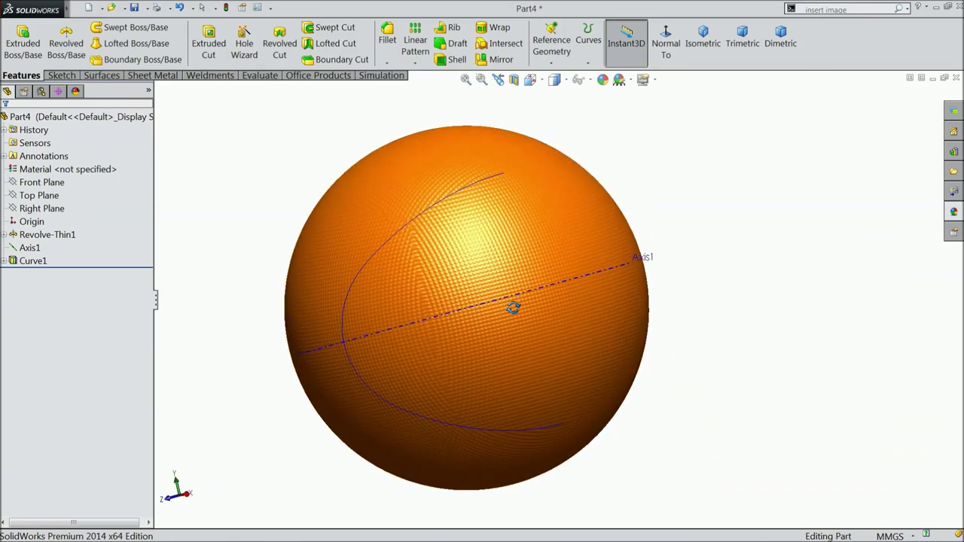
left_click(76, 117)
left_click(954, 212)
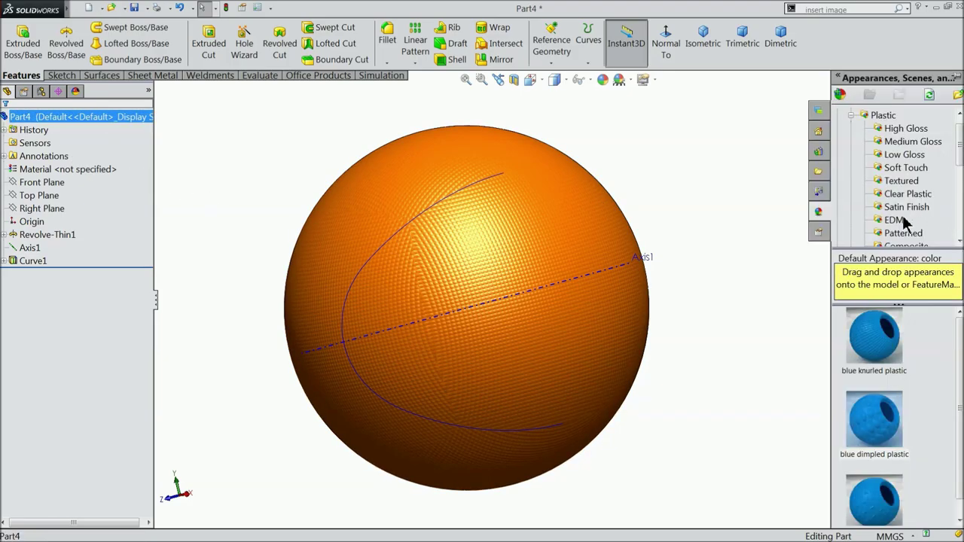
scroll(904, 222, "up", 1)
left_click(895, 115)
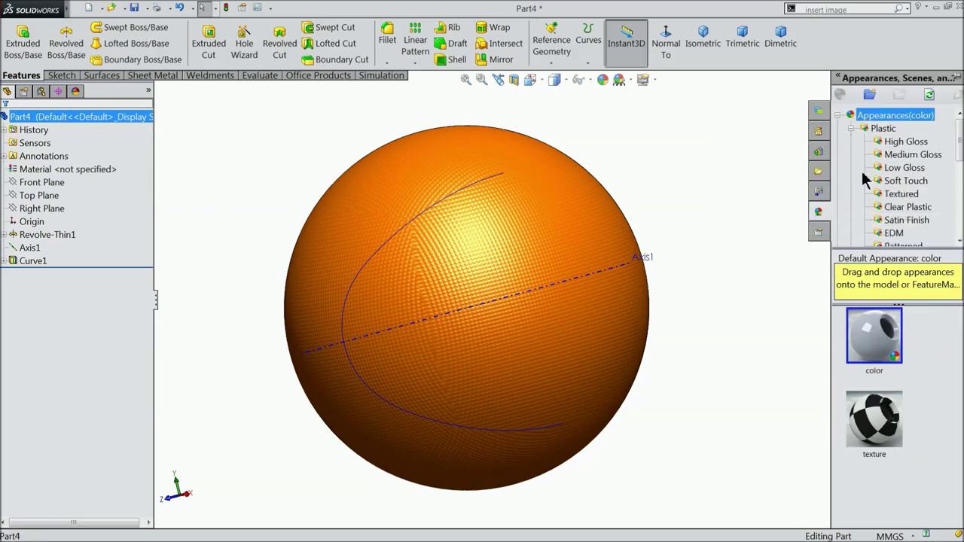
double_click(868, 357)
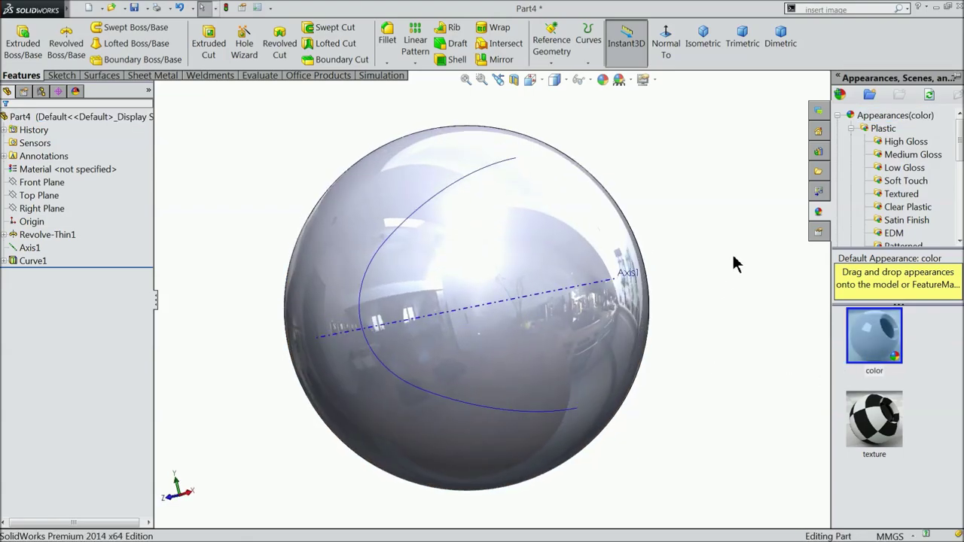
middle_click_drag(741, 308, 574, 301)
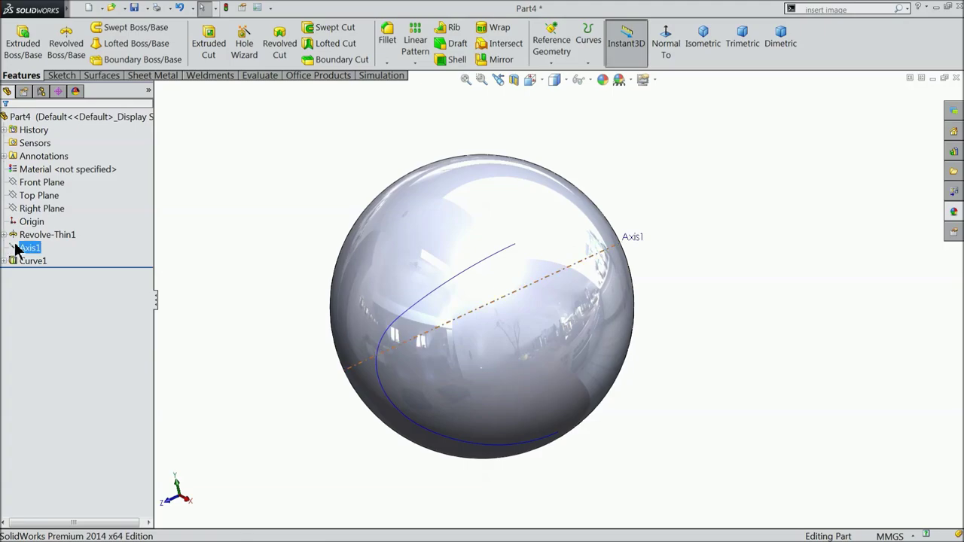
Start a new sketch on the Front Plane and view it normal to the plane.
left_click(19, 181)
left_click(21, 167)
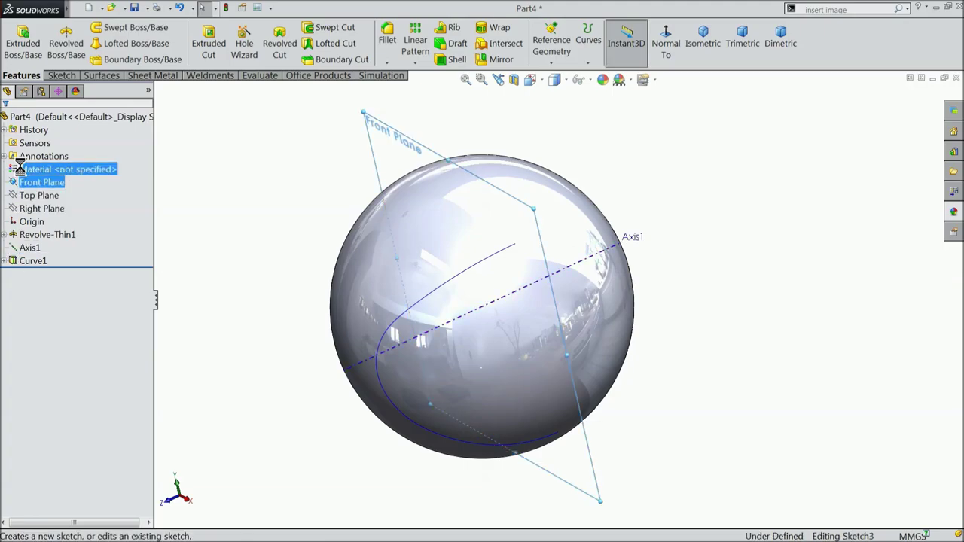
left_click(667, 45)
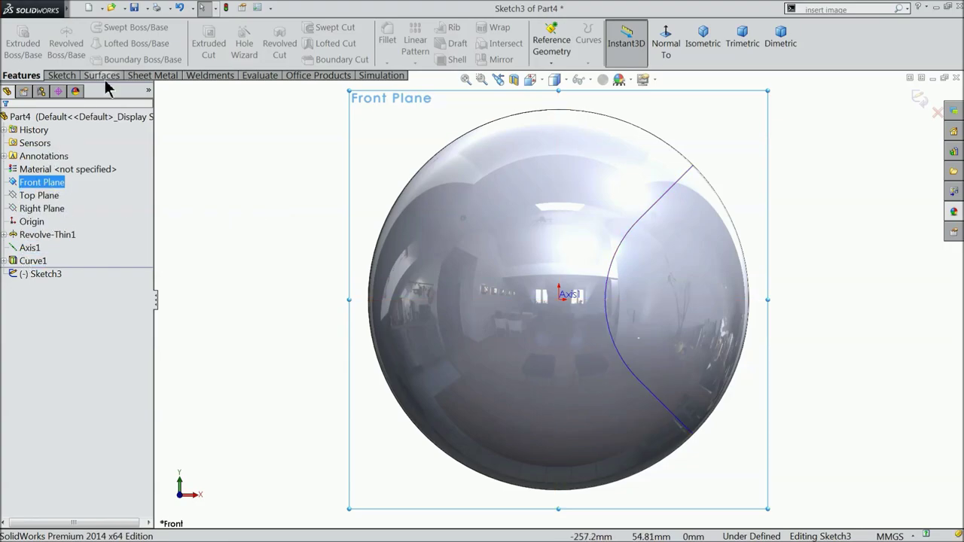
left_click(63, 75)
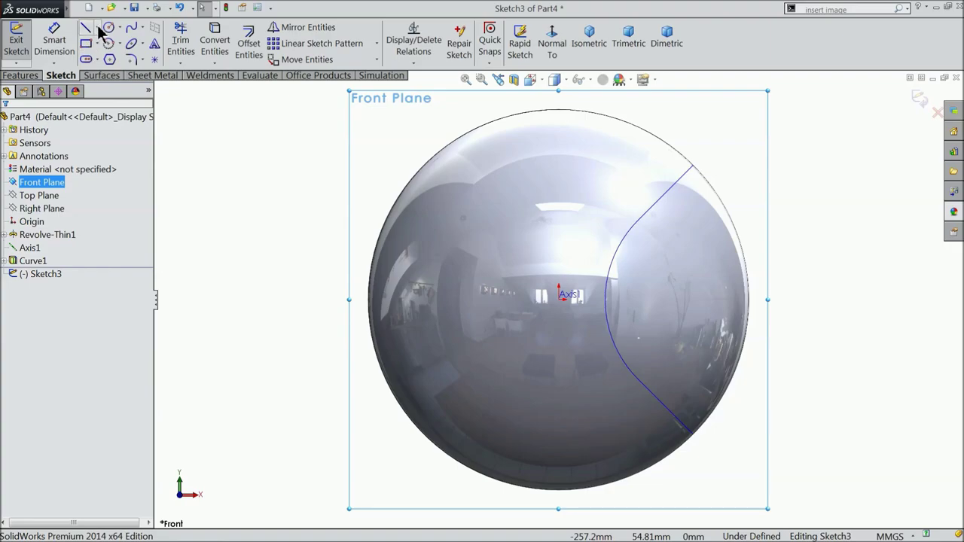
Draw horizontal and vertical centerlines from the ball's centre to its right edge and top.
left_click(98, 28)
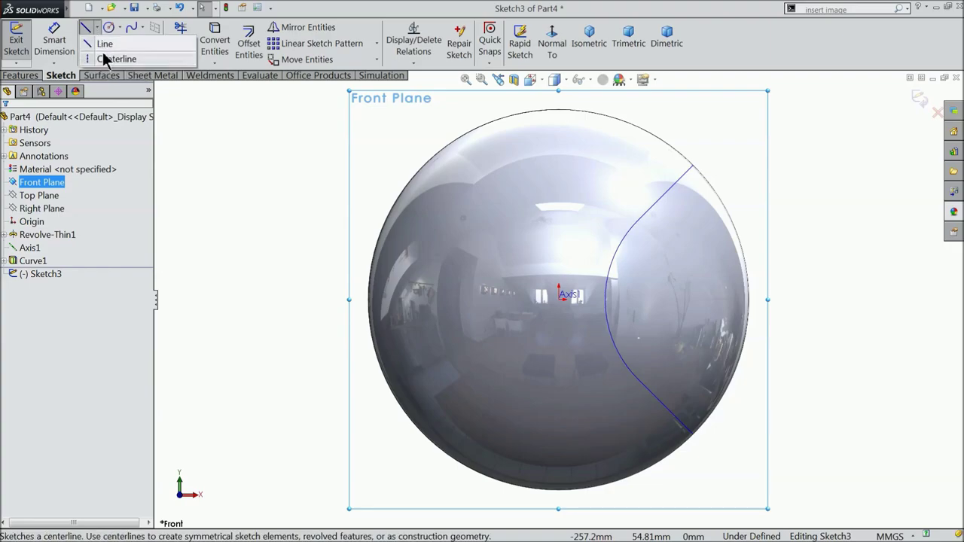
left_click(113, 59)
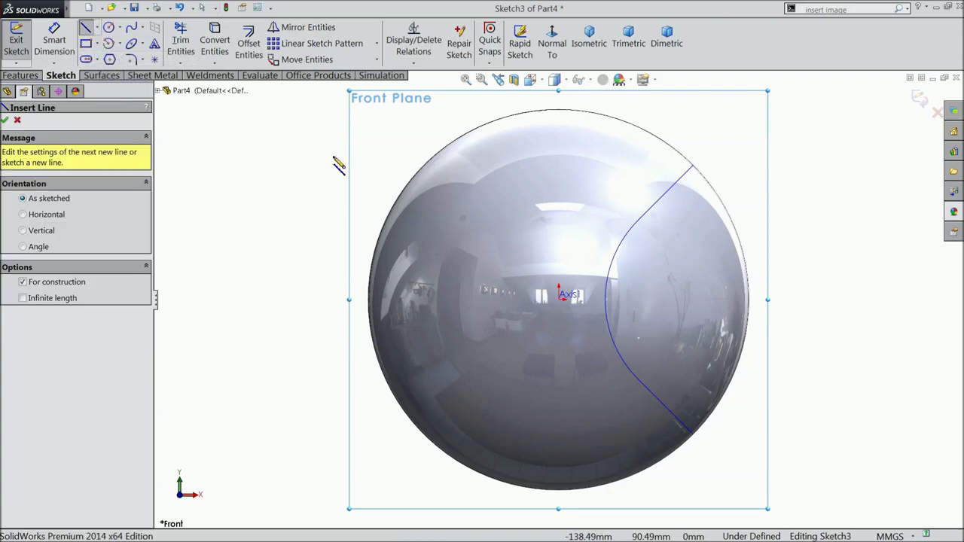
left_click(749, 300)
left_click(558, 300)
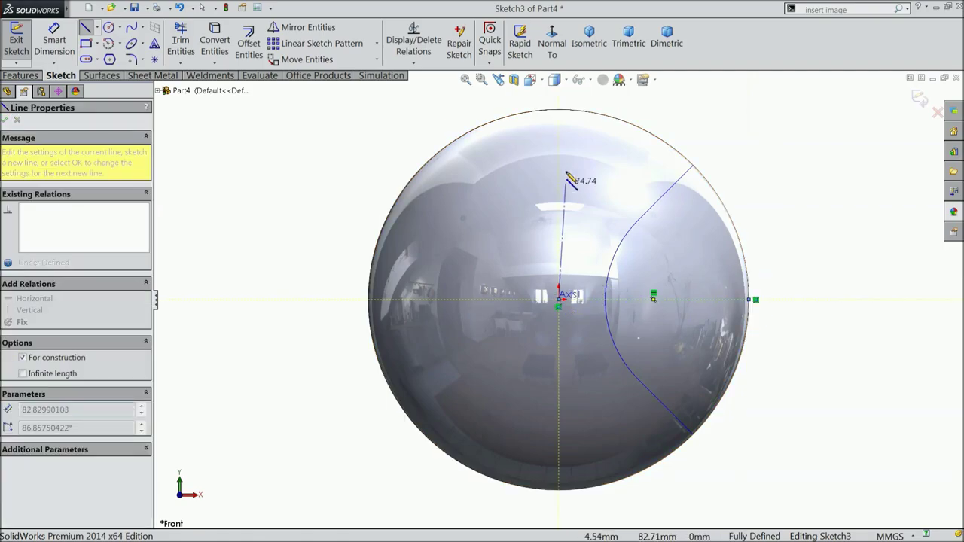
left_click(558, 112)
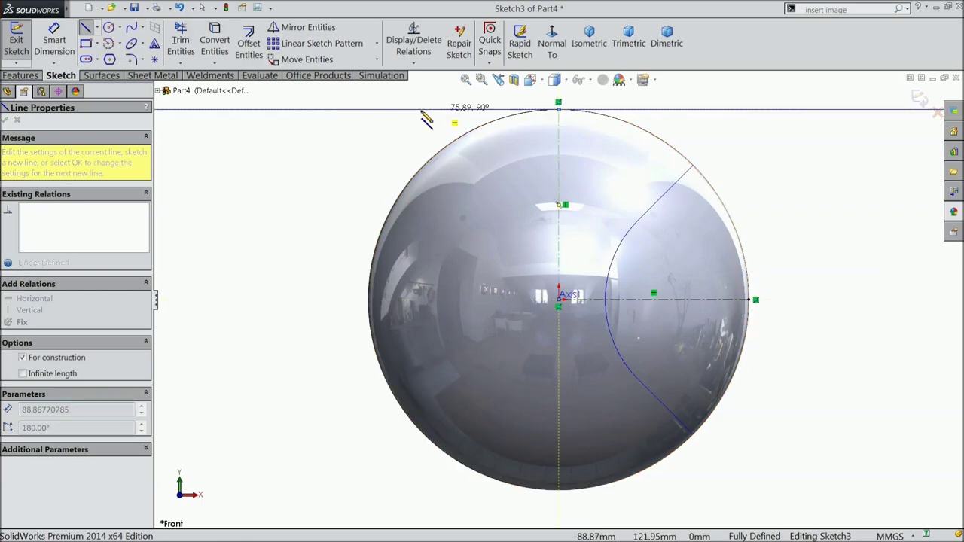
right_click(410, 121)
left_click(435, 108)
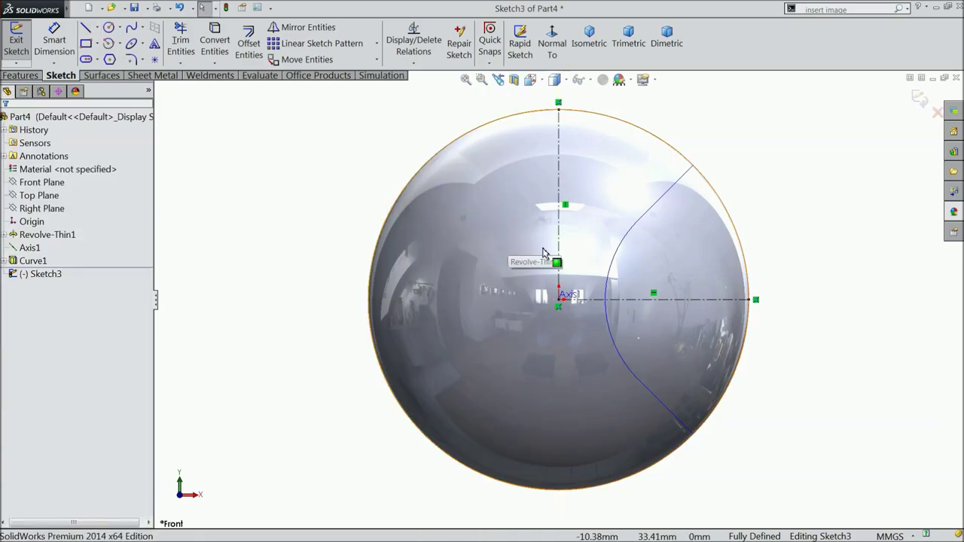
Draw a diagonal construction centerline from the origin to the sphere's edge.
left_click(109, 44)
scroll(640, 226, "down", 2)
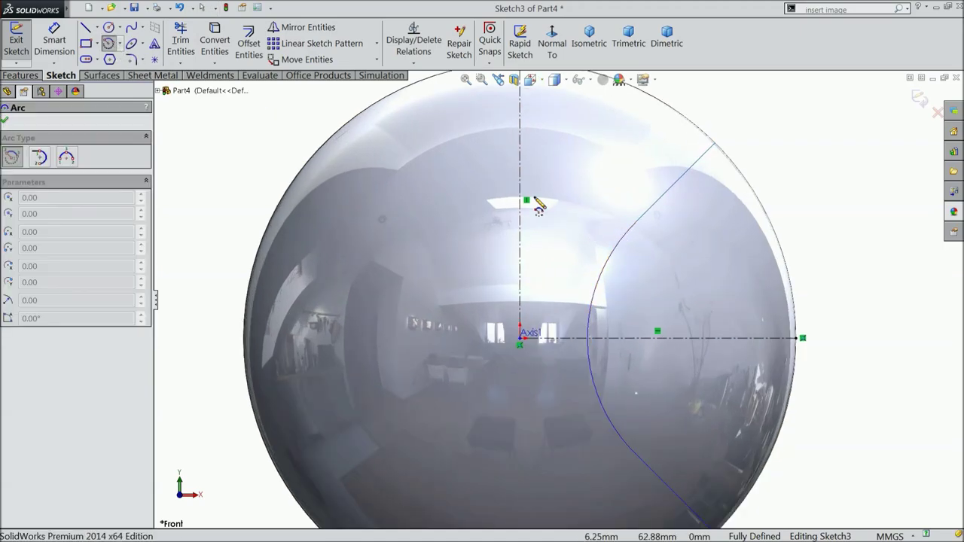
left_click(520, 134)
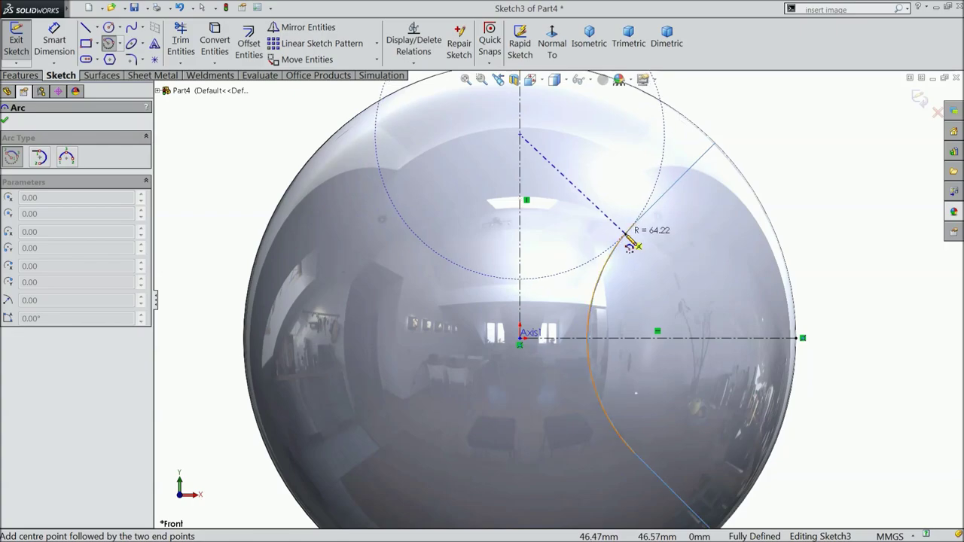
right_click(711, 99)
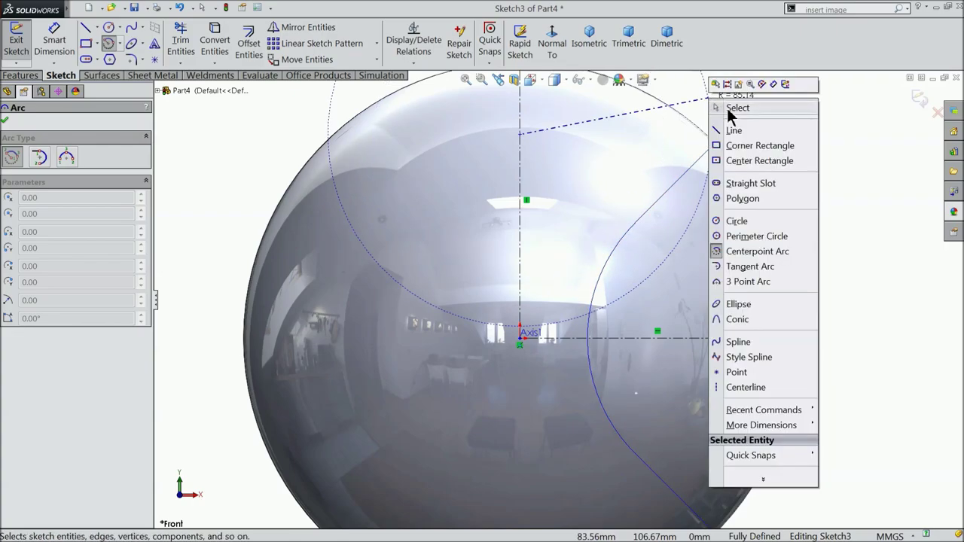
left_click(728, 109)
left_click(97, 28)
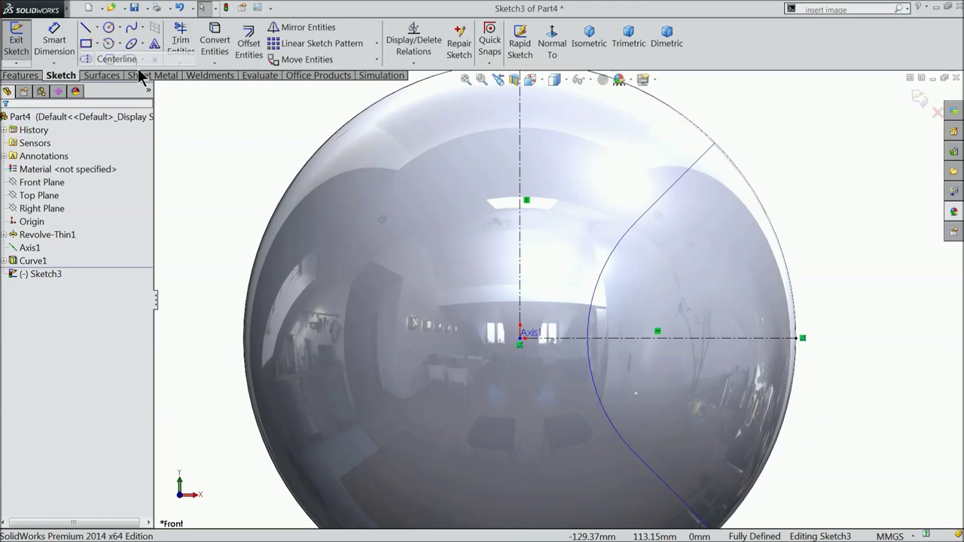
left_click(520, 339)
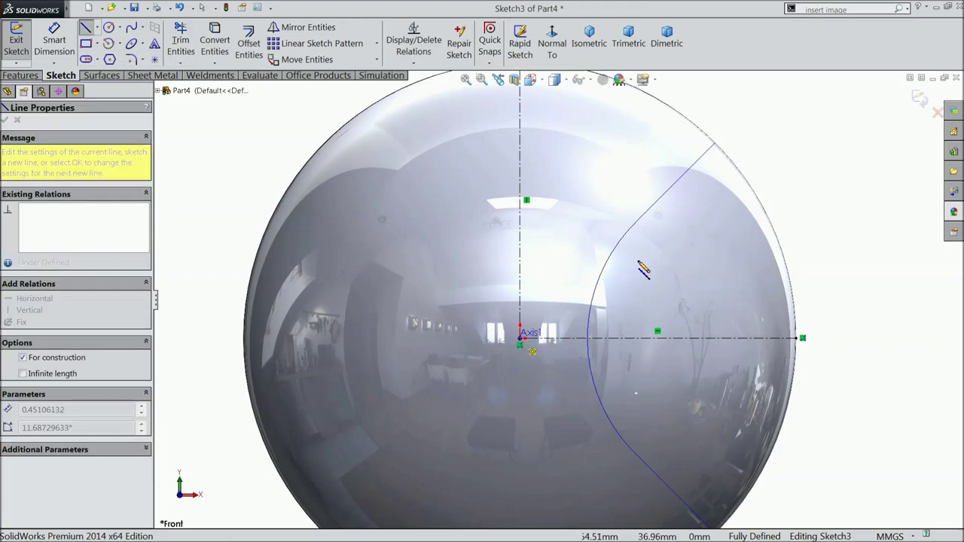
left_click(715, 143)
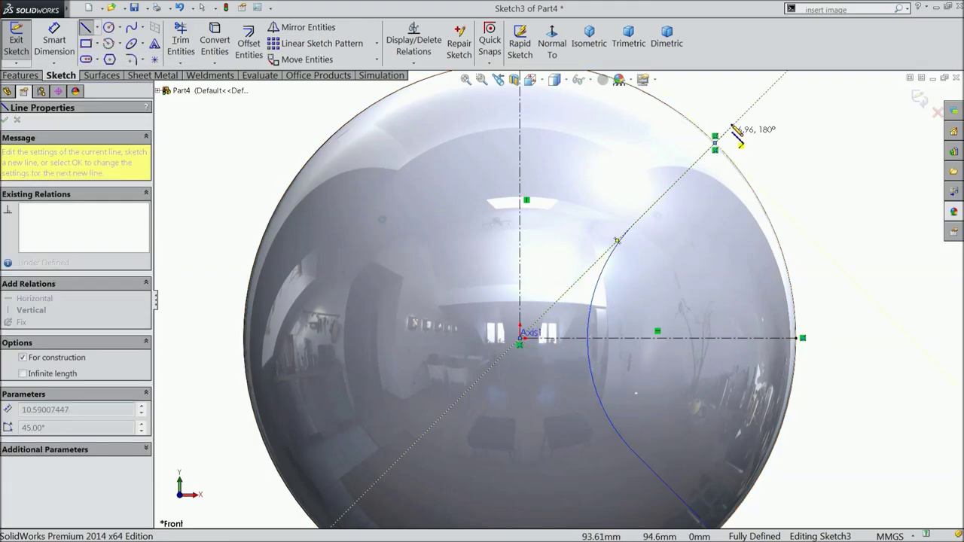
right_click(728, 101)
left_click(746, 111)
Dimension the diagonal centerline at 45° from the vertical centerline.
left_click(55, 45)
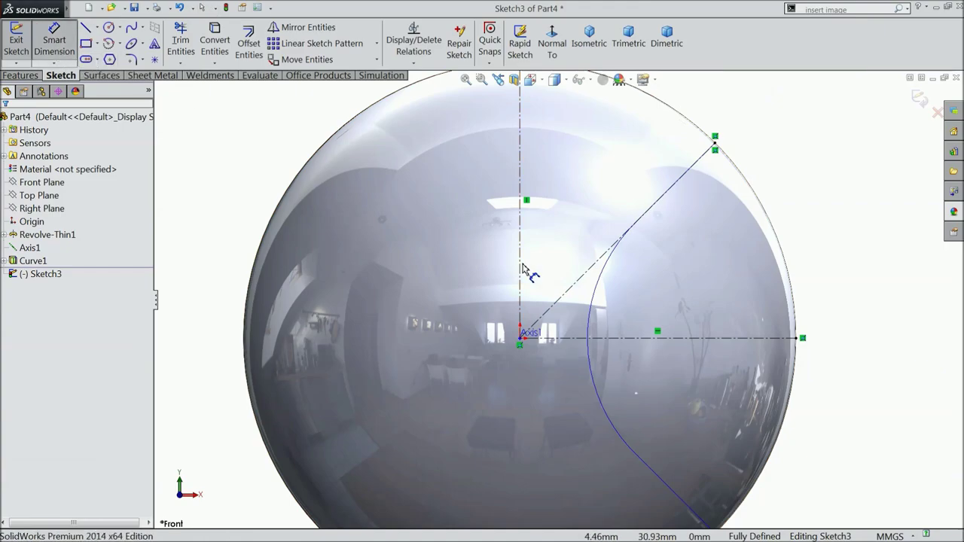
left_click(562, 302)
left_click(521, 289)
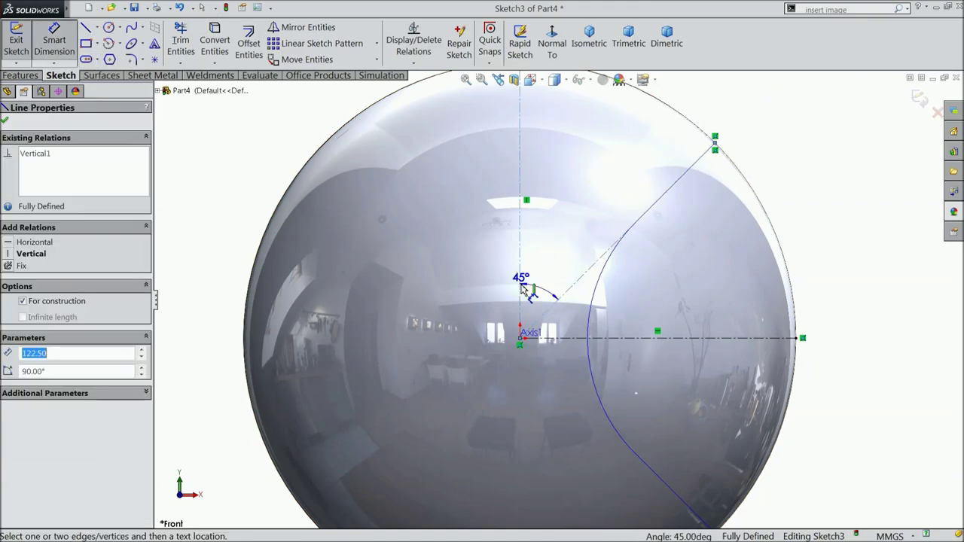
left_click(542, 295)
left_click(532, 171)
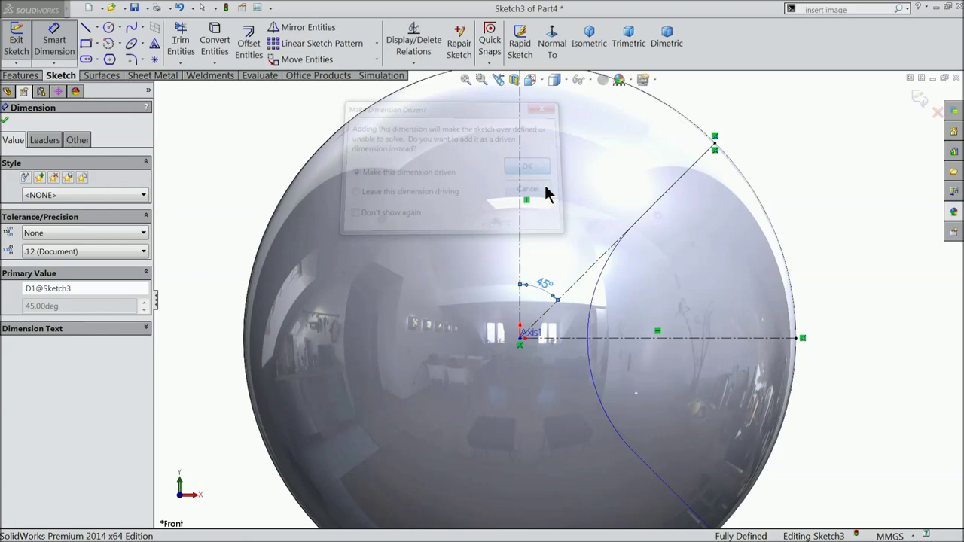
left_click(109, 43)
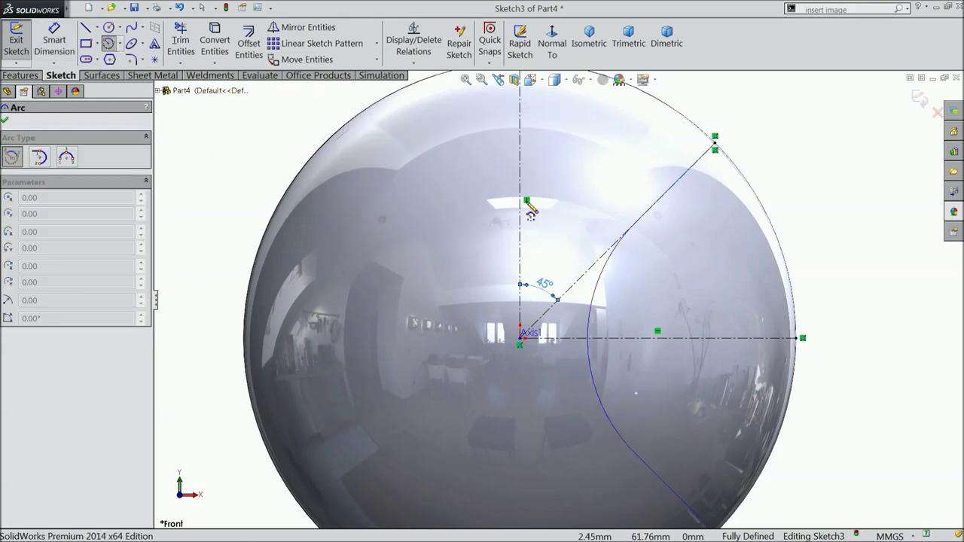
Sketch a 63.4 mm centre-point arc on the vertical centerline, from the 45° line across to the left.
left_click(520, 139)
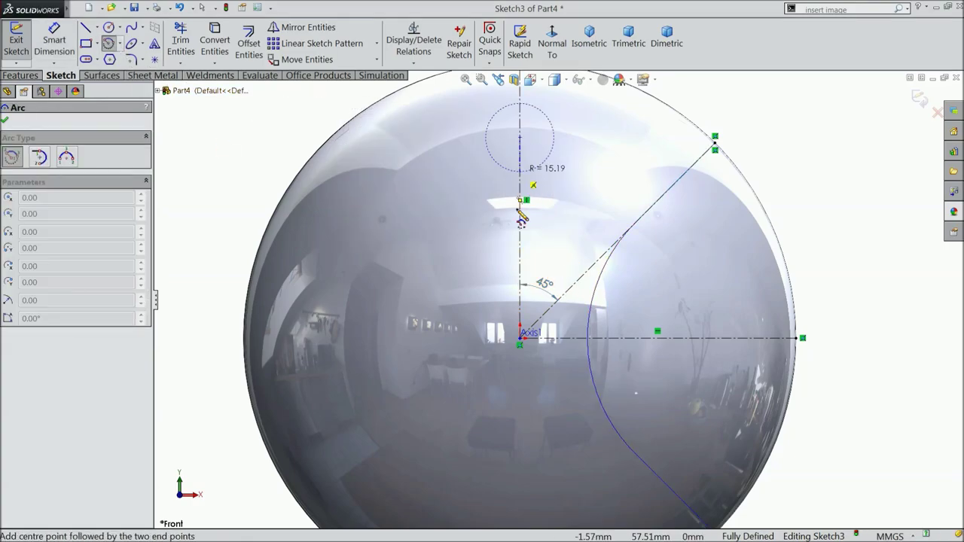
left_click(609, 251)
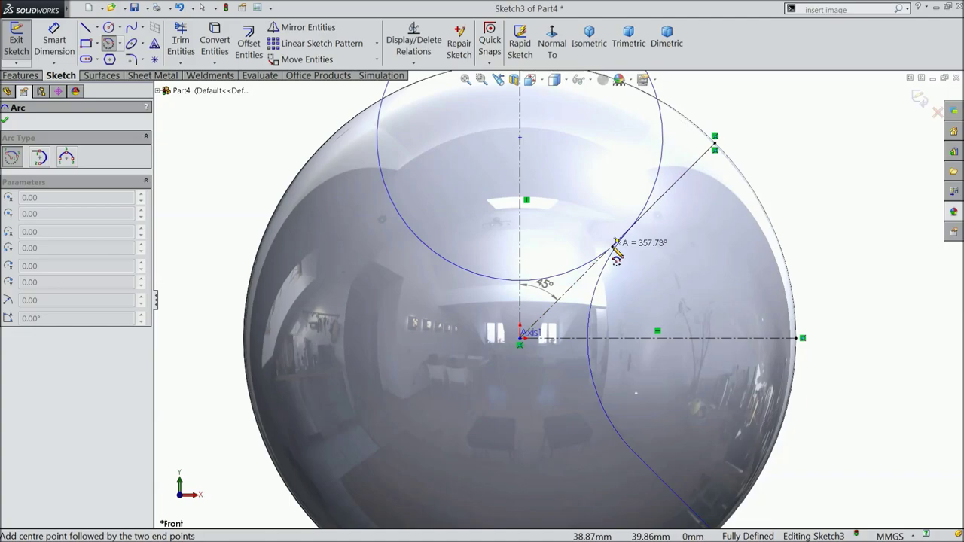
key("z")
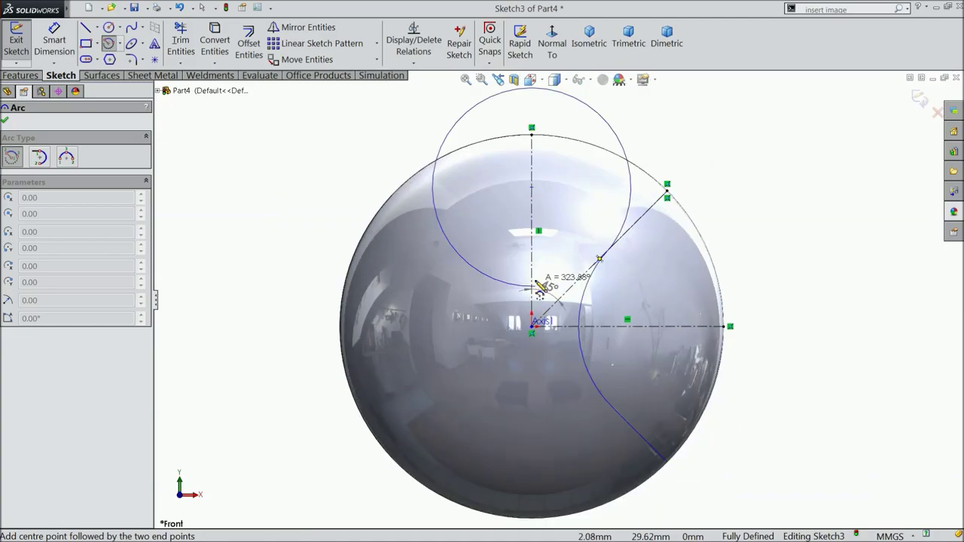
left_click(490, 279)
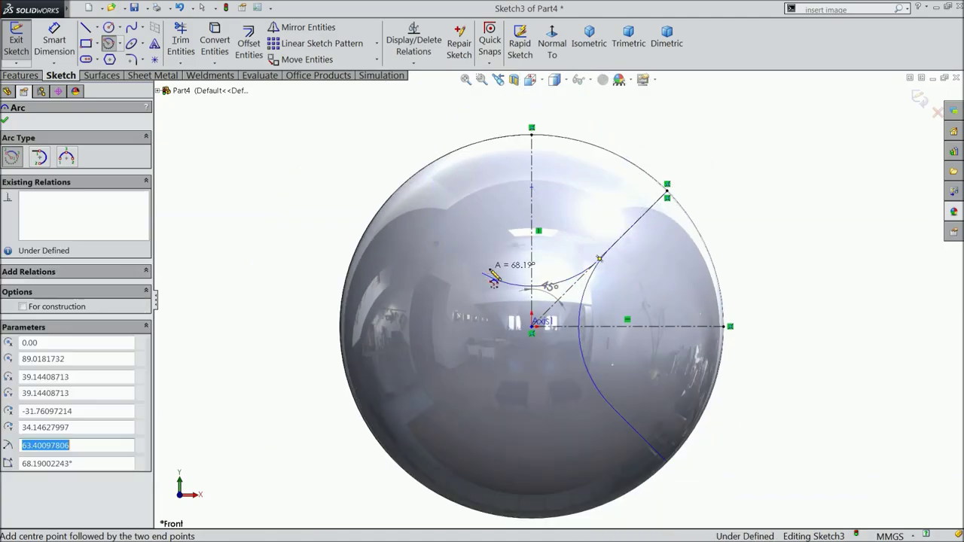
scroll(527, 290, "up", 3)
right_click(239, 129)
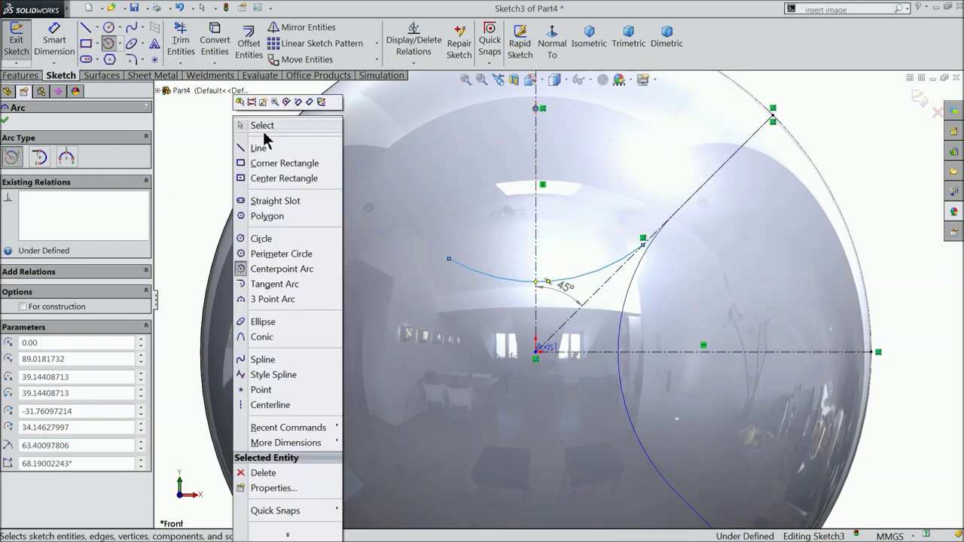
left_click(263, 129)
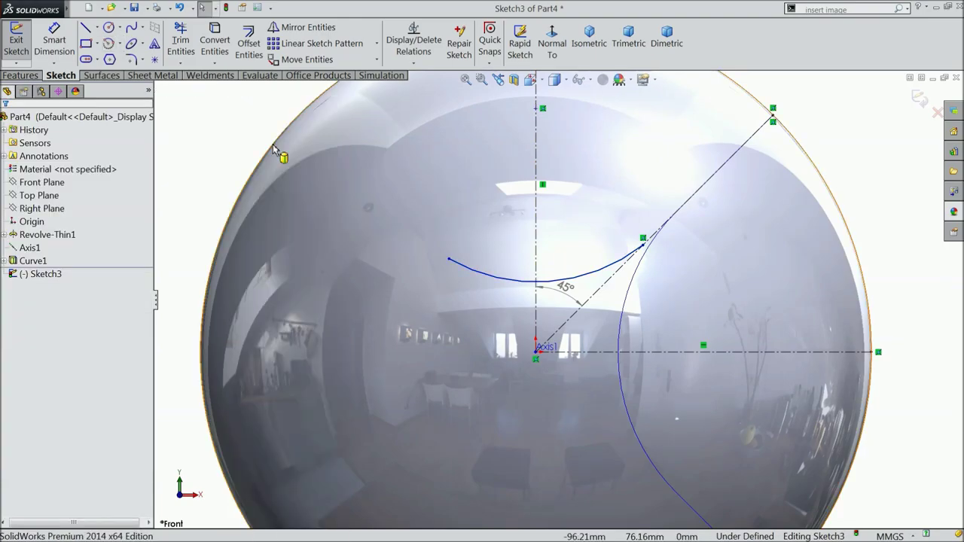
Make the arc's two endpoints symmetric about the vertical centerline.
left_click(632, 253)
left_click(449, 261)
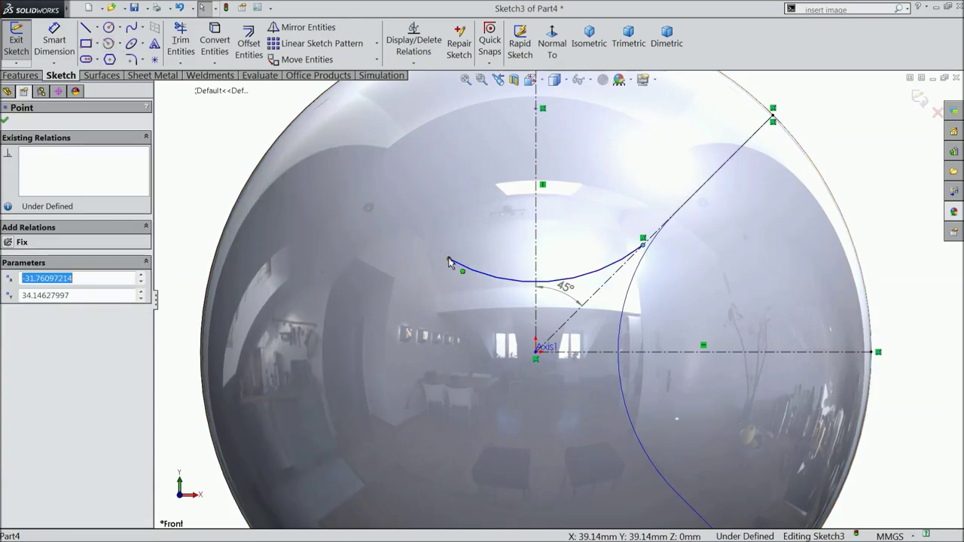
left_click(537, 249, "ctrl")
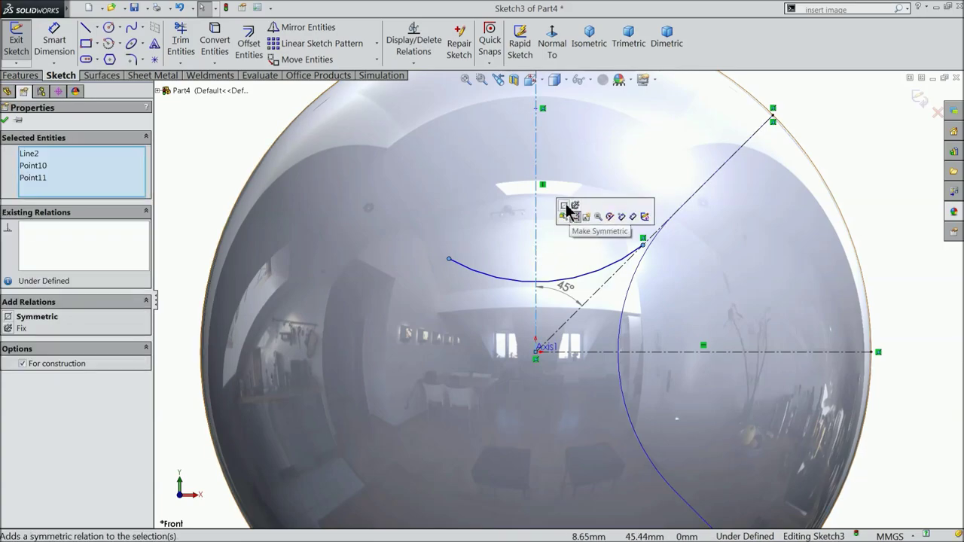
left_click(575, 205)
Draw a straight line from the arc's right end to the sphere's edge.
left_click(85, 27)
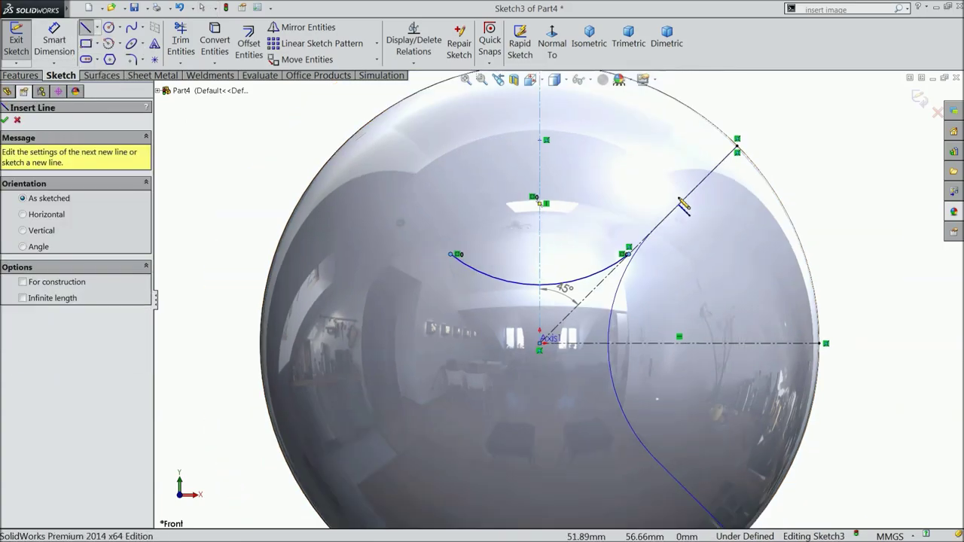
scroll(682, 218, "down", 3)
left_click(555, 293)
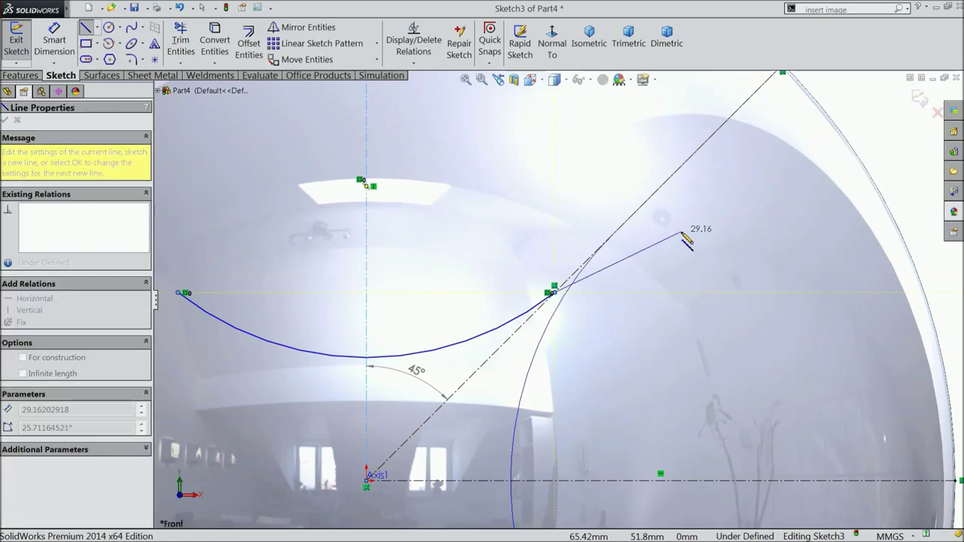
scroll(628, 233, "up", 2)
left_click(747, 112)
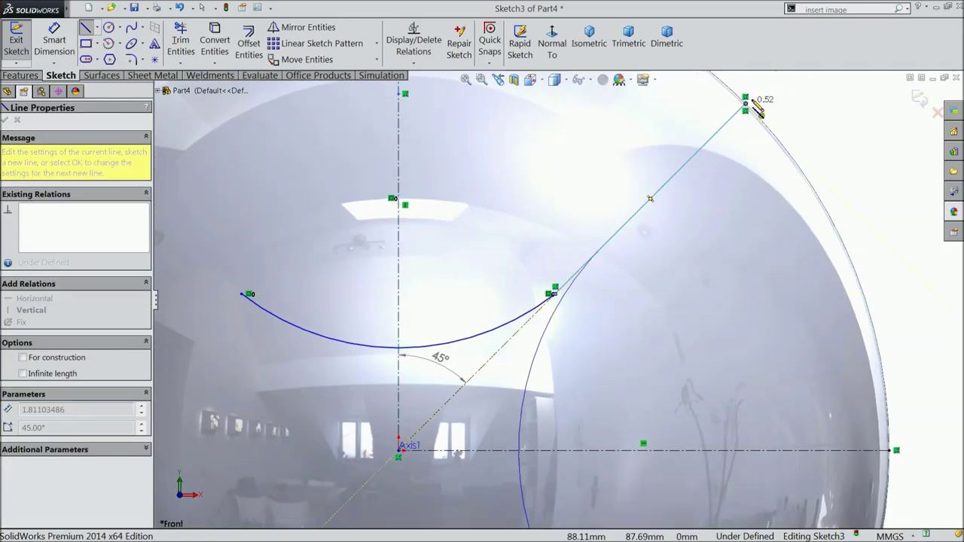
right_click(758, 98)
left_click(791, 102)
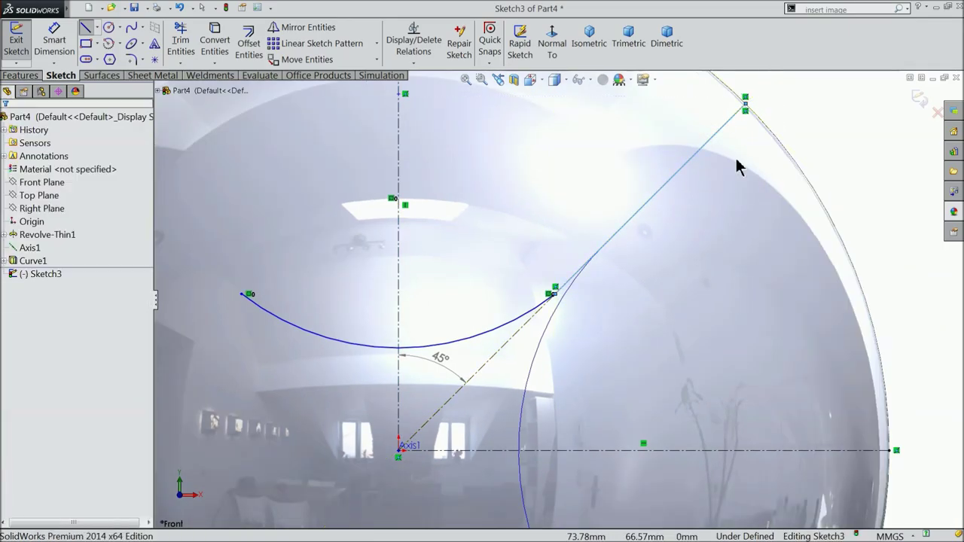
Make the arc tangent to the new straight line.
left_click(543, 303)
left_click(580, 273, "ctrl")
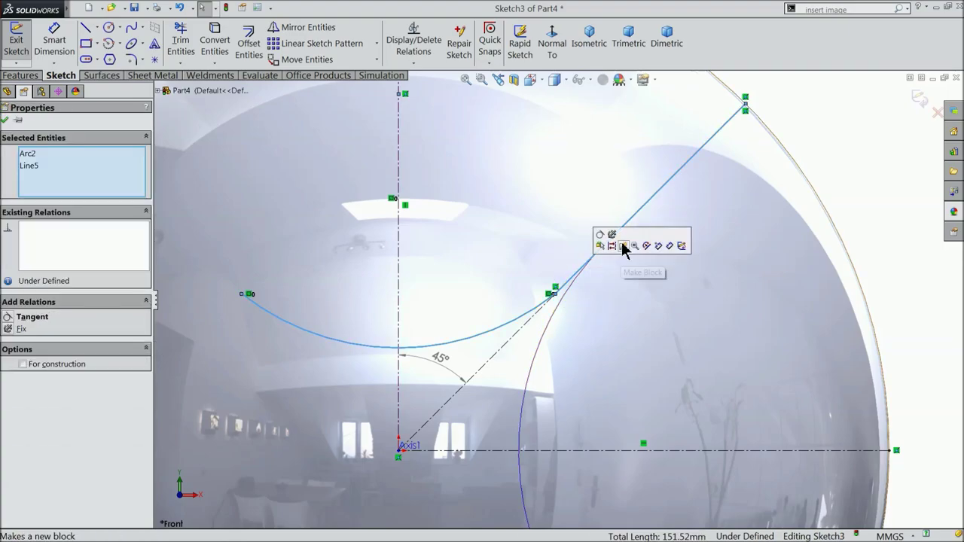
left_click(603, 245)
scroll(580, 260, "up", 3)
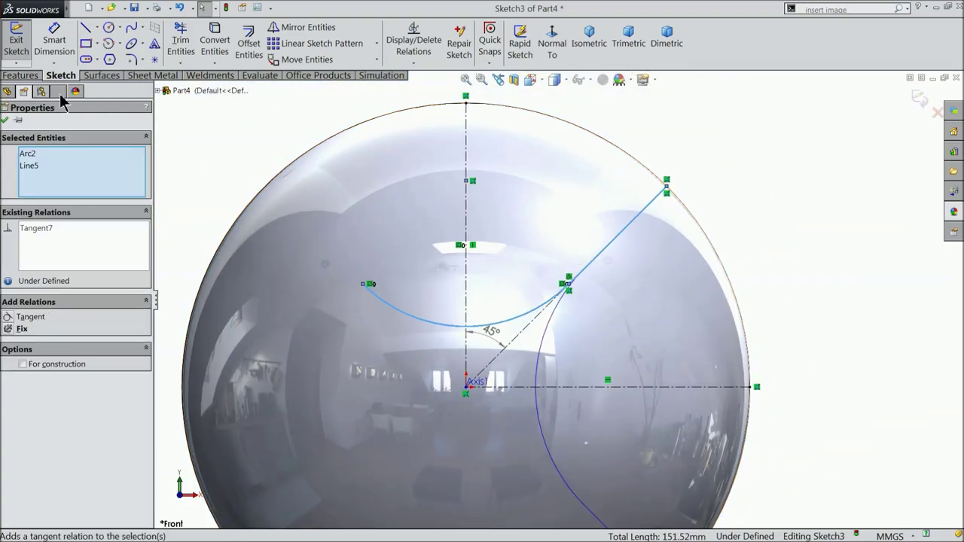
left_click(6, 121)
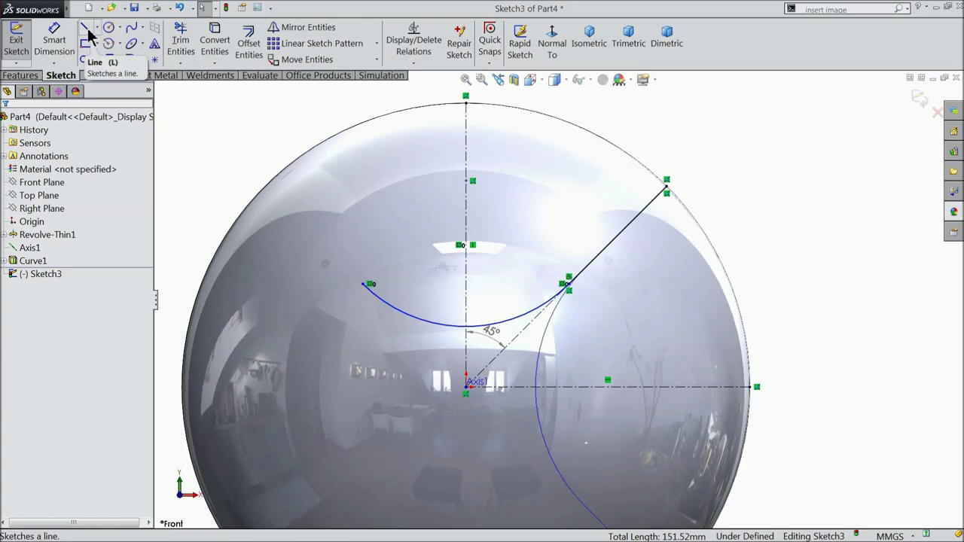
Mirror the straight line to the left about the vertical centerline.
left_click(311, 29)
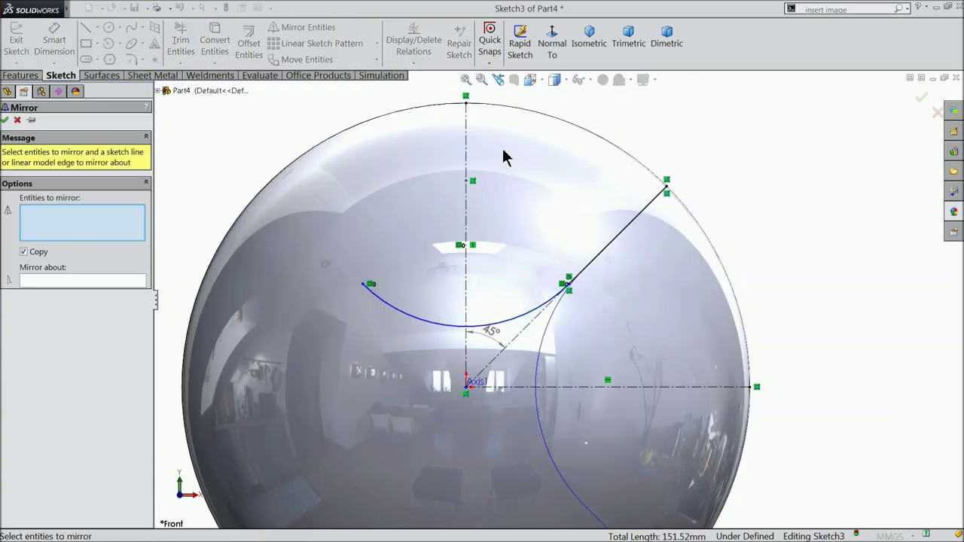
left_click(603, 258)
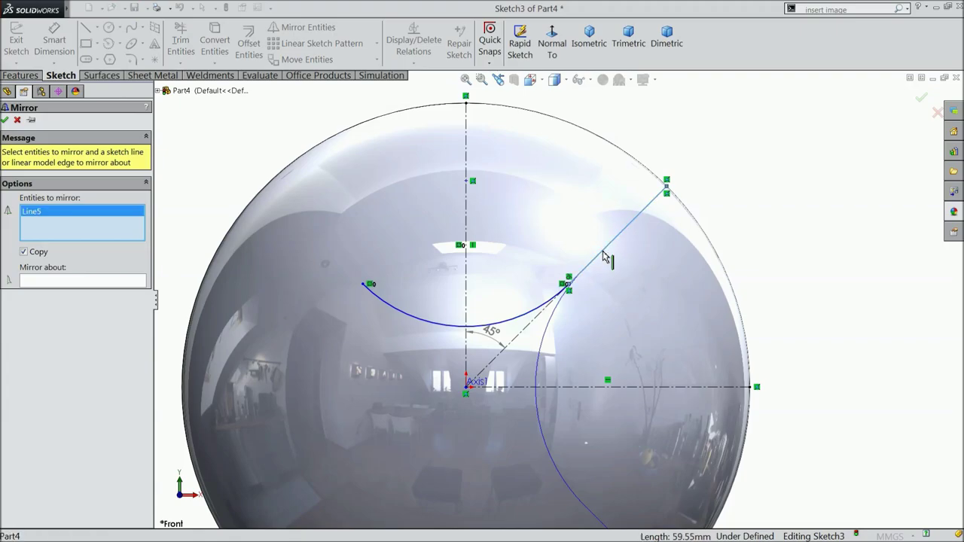
left_click(81, 281)
left_click(466, 219)
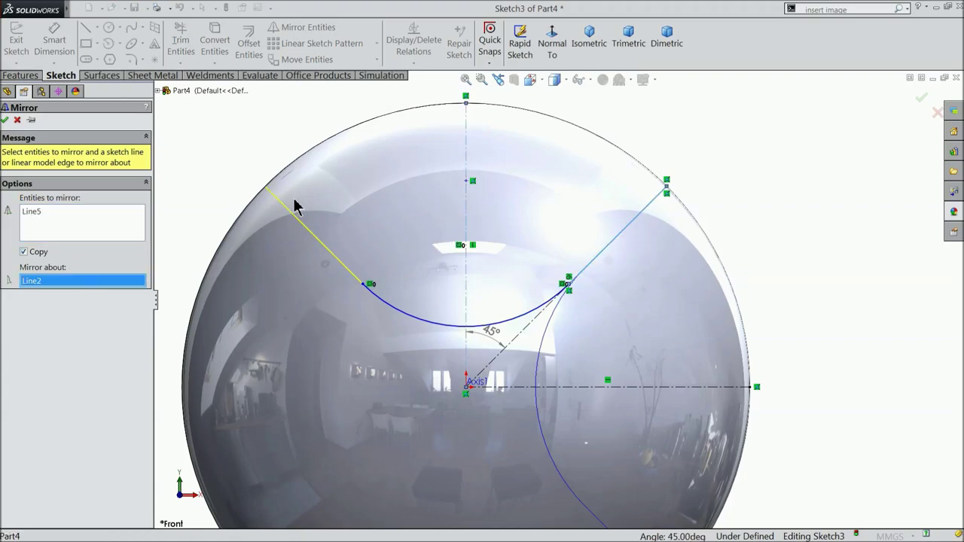
left_click(6, 121)
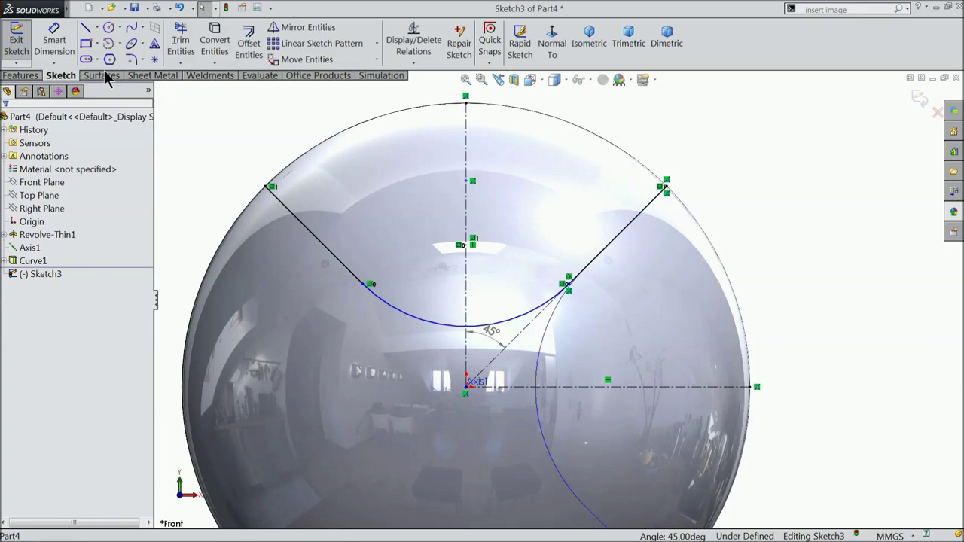
Place a sketch point on the vertical axis below the arc.
left_click(155, 60)
scroll(489, 355, "down", 3)
left_click(468, 316)
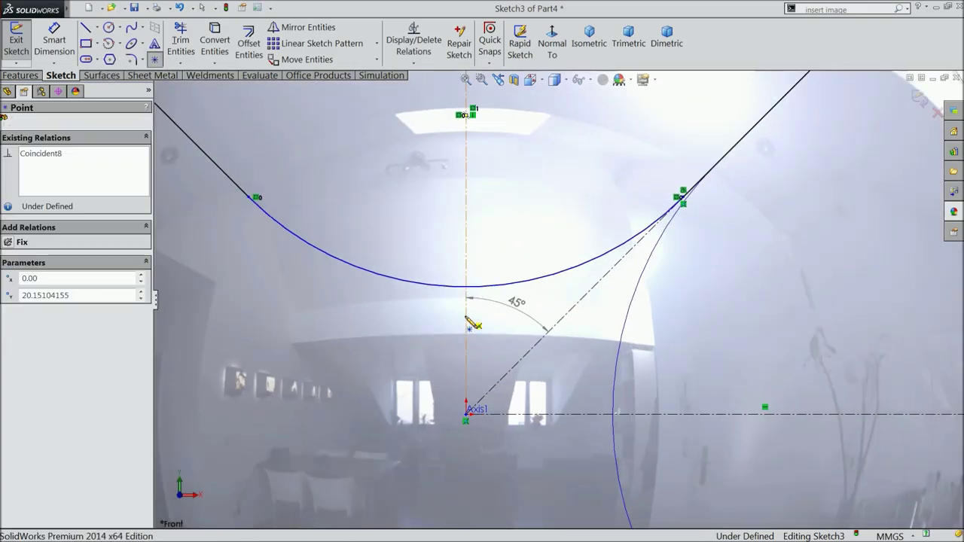
right_click(502, 216)
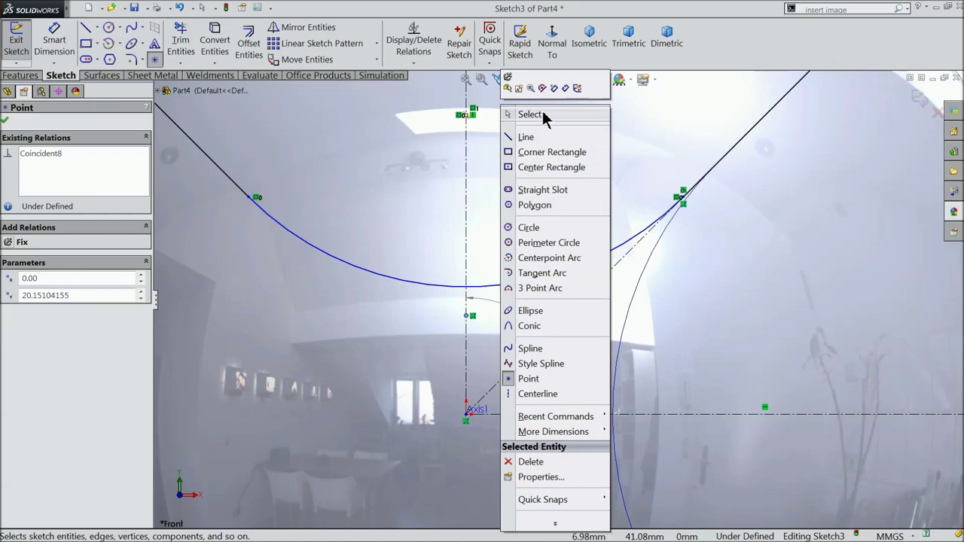
left_click(530, 114)
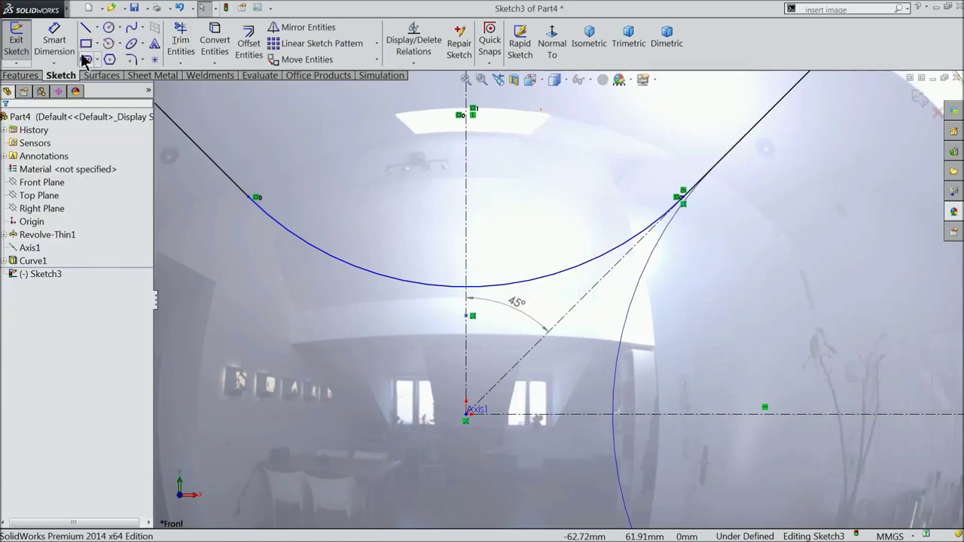
Dimension the point 30 mm above the origin.
left_click(467, 317)
left_click(465, 414)
left_click(414, 365)
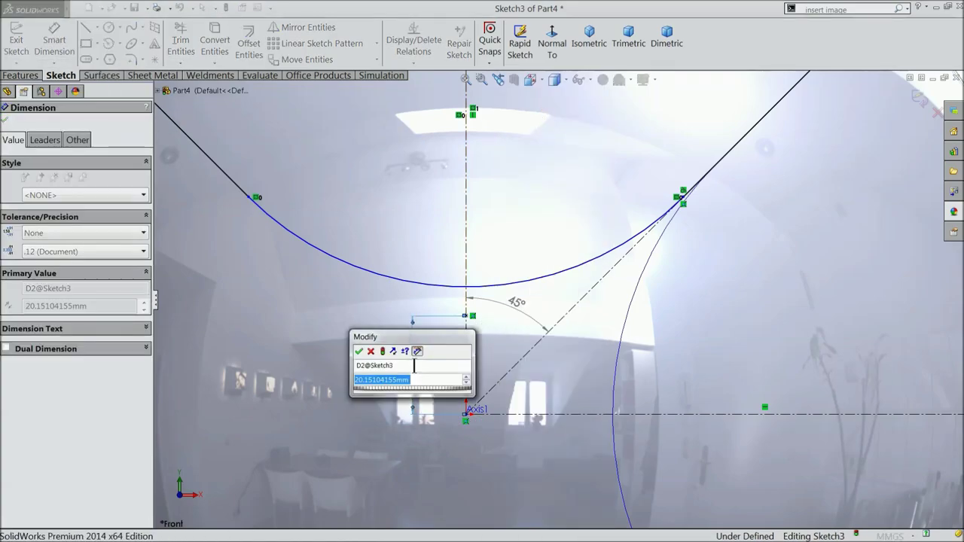
type("30")
left_click(358, 351)
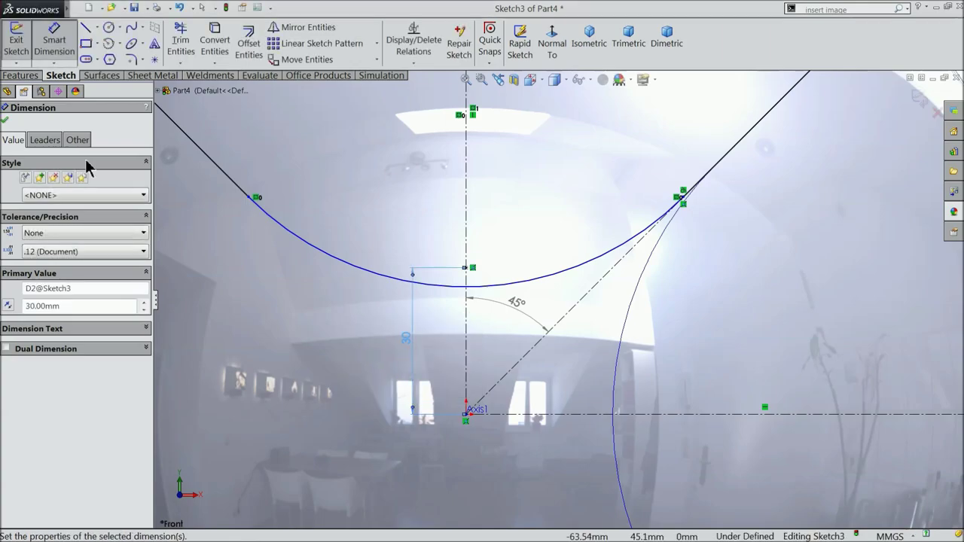
key("Escape")
Make the arc coincident with the 30 mm point, fully defining Sketch3.
left_click(448, 286)
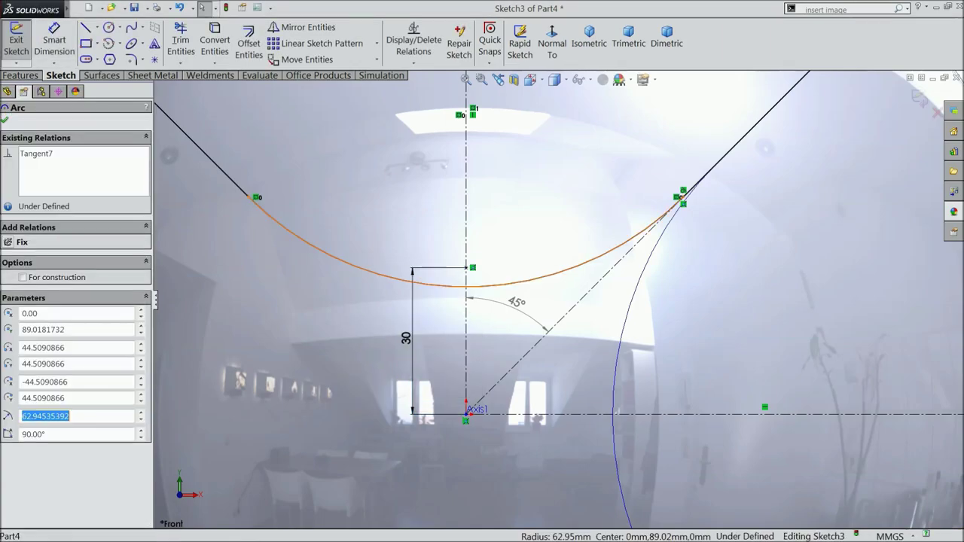
left_click(468, 273)
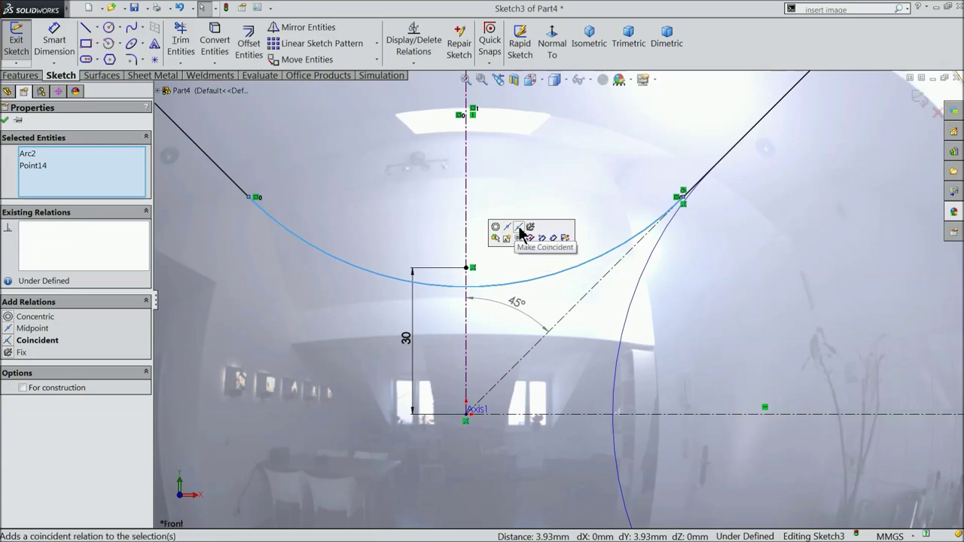
left_click(520, 233)
left_click(6, 121)
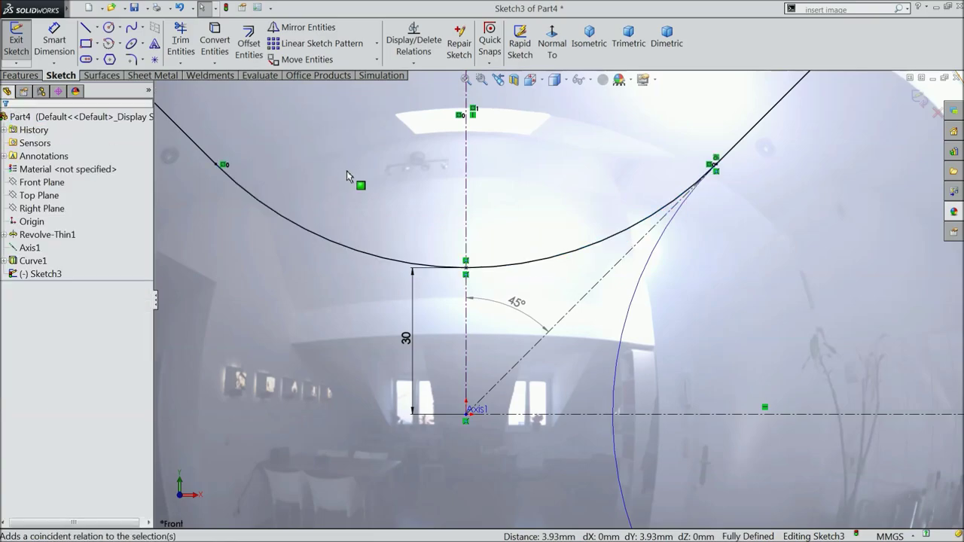
key("f")
mouse_move(430, 249)
middle_mouse_down()
mouse_move(397, 240)
mouse_move(400, 280)
mouse_move(384, 317)
middle_mouse_up()
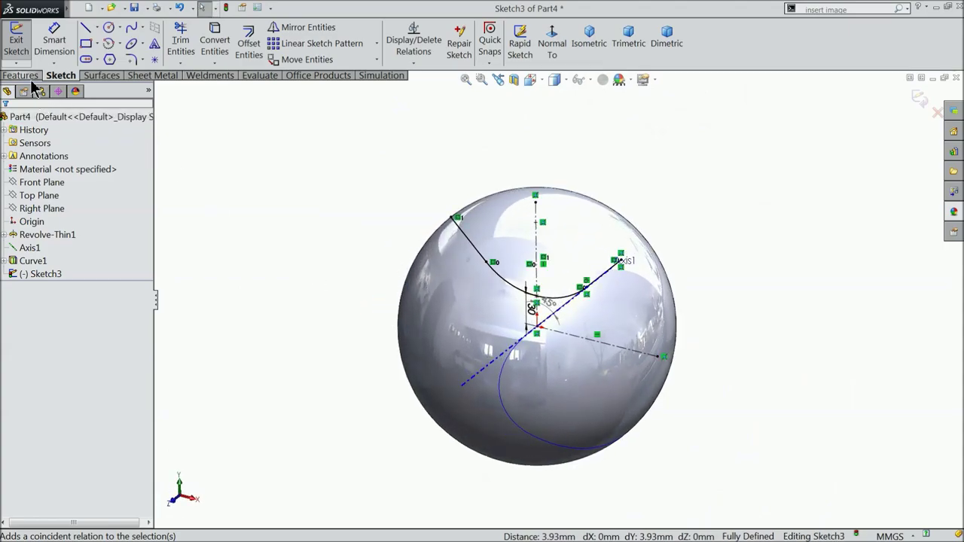
Exit Sketch3 and project it onto the sphere face with reverse projection.
left_click(922, 101)
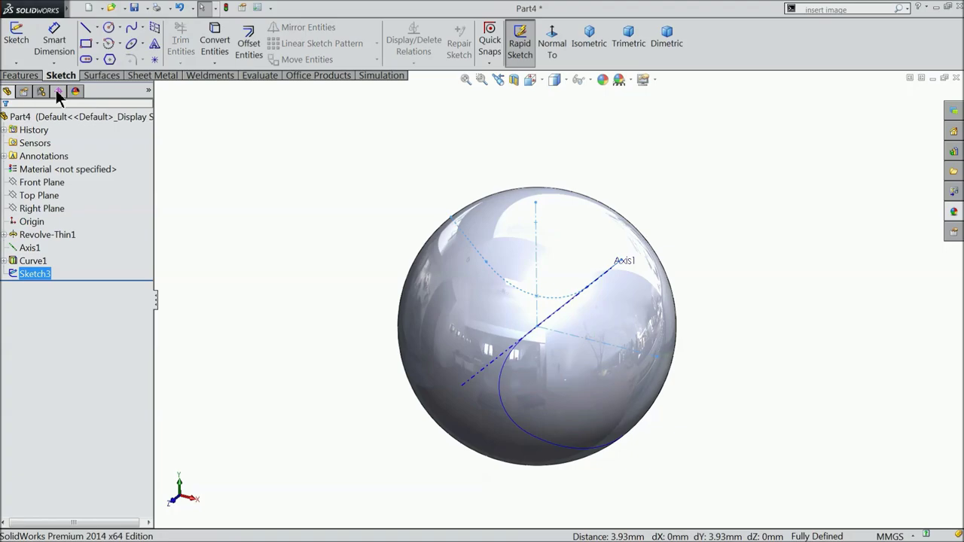
left_click(32, 76)
left_click(553, 65)
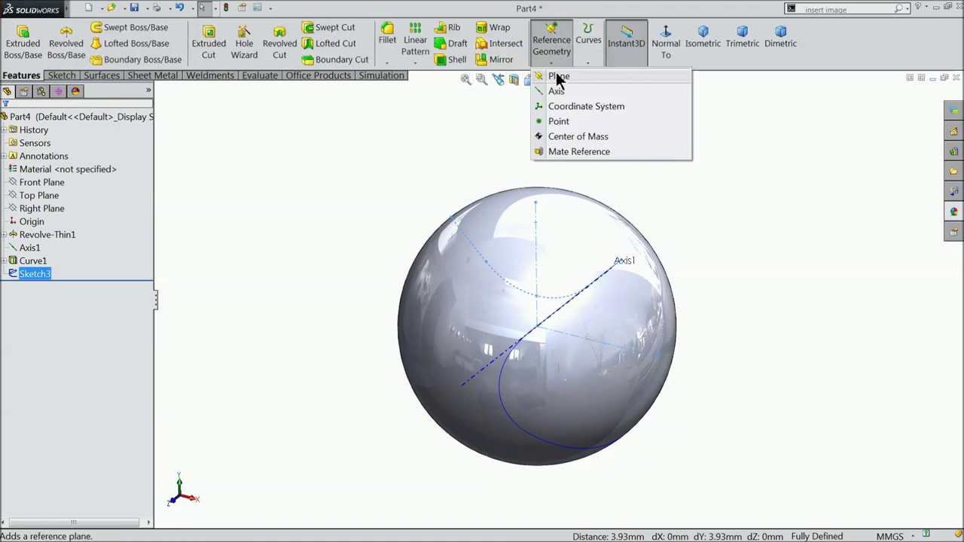
left_click(589, 45)
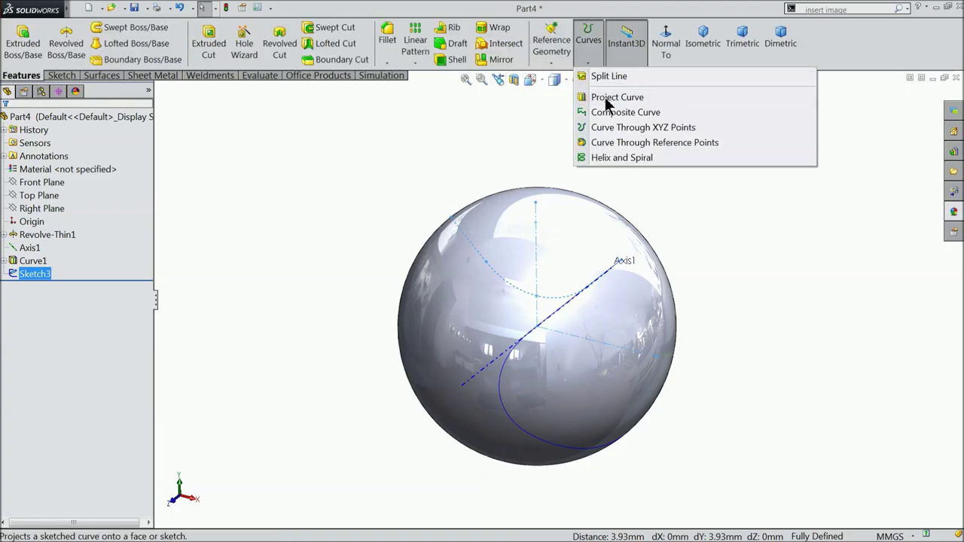
left_click(599, 96)
scroll(553, 329, "down", 2)
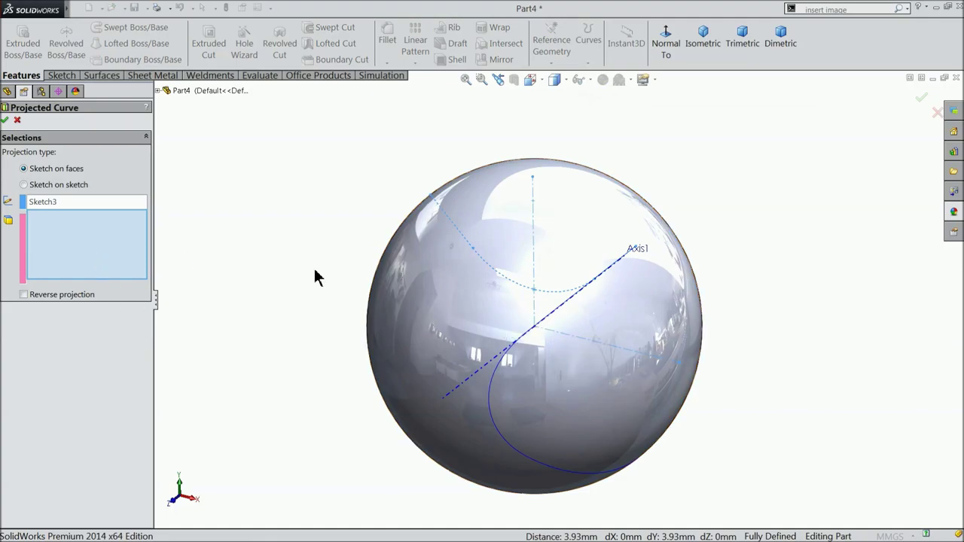
left_click(478, 308)
middle_click_drag(409, 340, 394, 325)
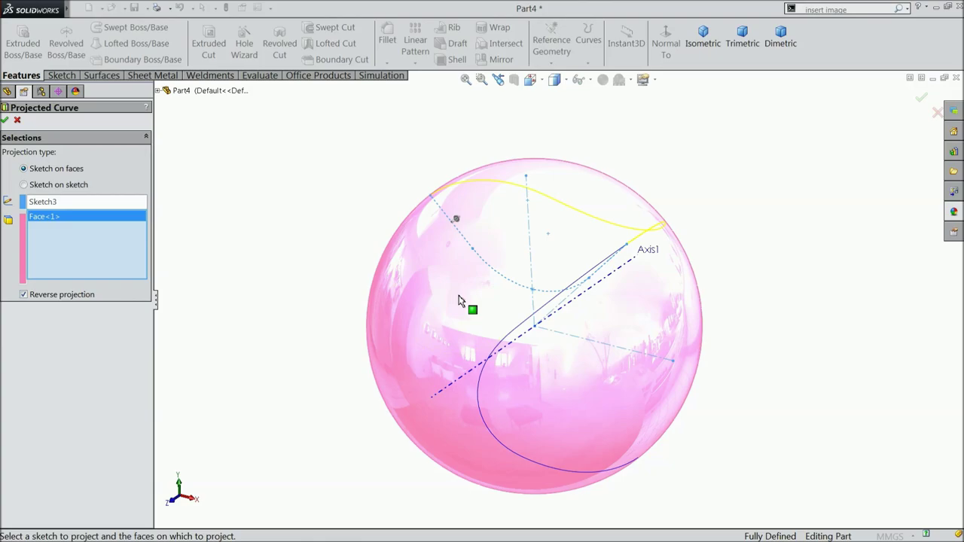
mouse_move(460, 300)
middle_mouse_down()
mouse_move(430, 329)
mouse_move(411, 331)
middle_mouse_up()
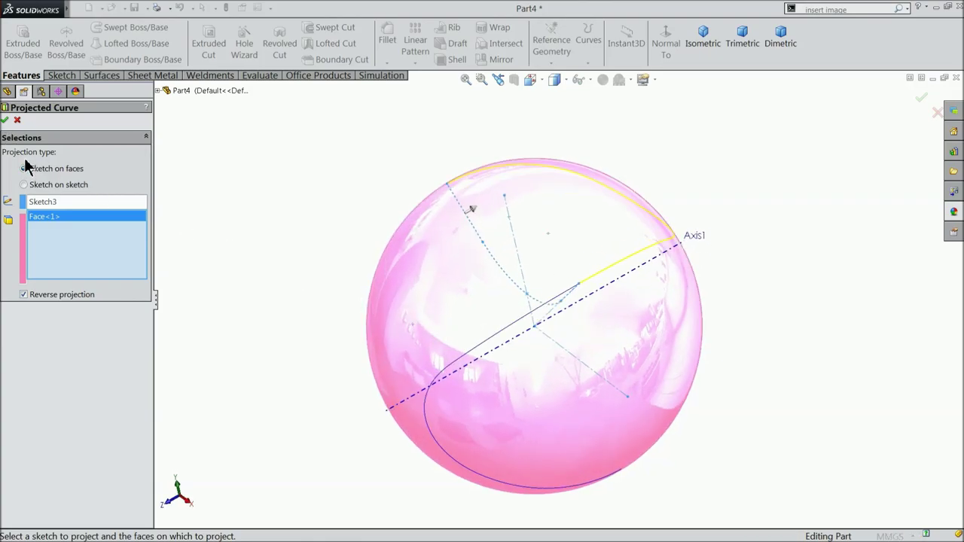
left_click(5, 121)
Orbit around the sphere to inspect the new Curve2 seam line.
middle_click_drag(338, 287, 324, 268)
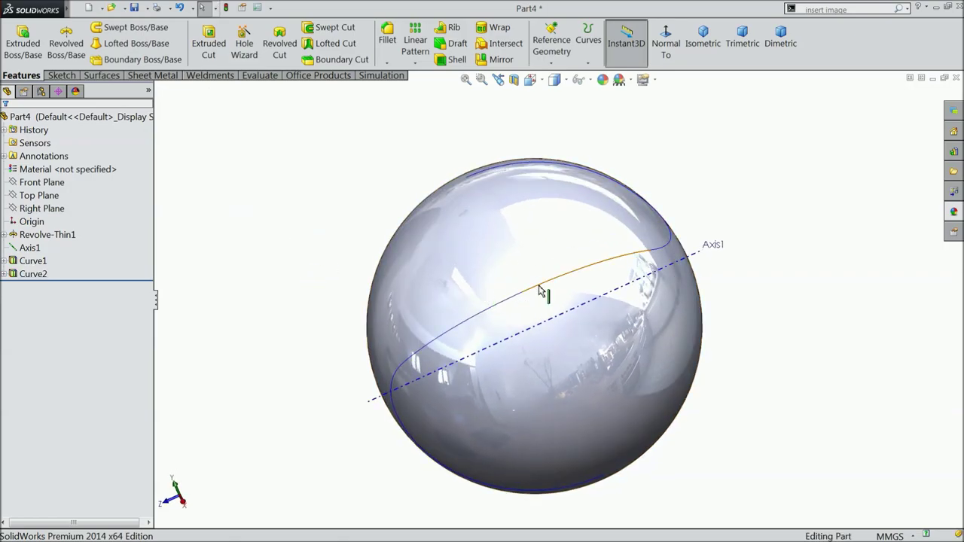
left_click(504, 305)
left_click(346, 252)
middle_click_drag(355, 221, 368, 180)
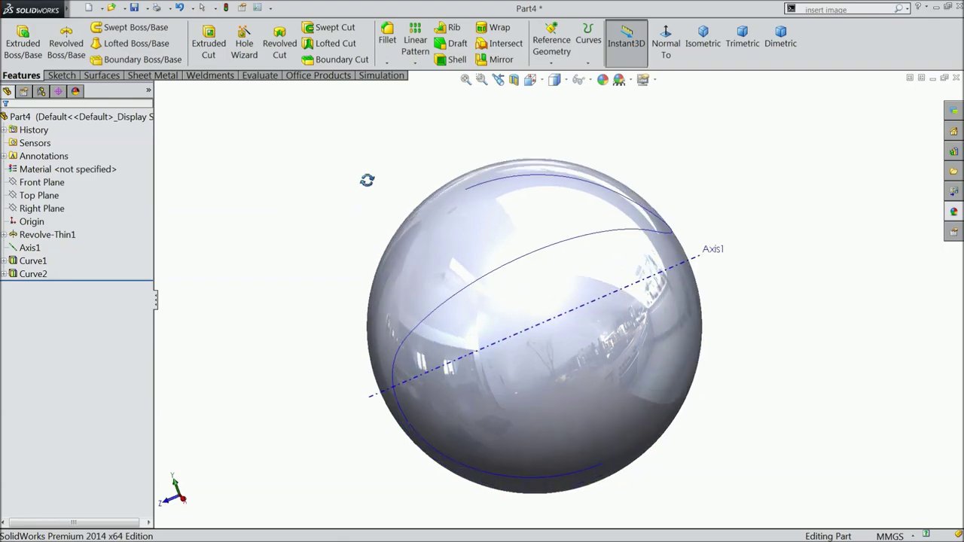
left_click(553, 64)
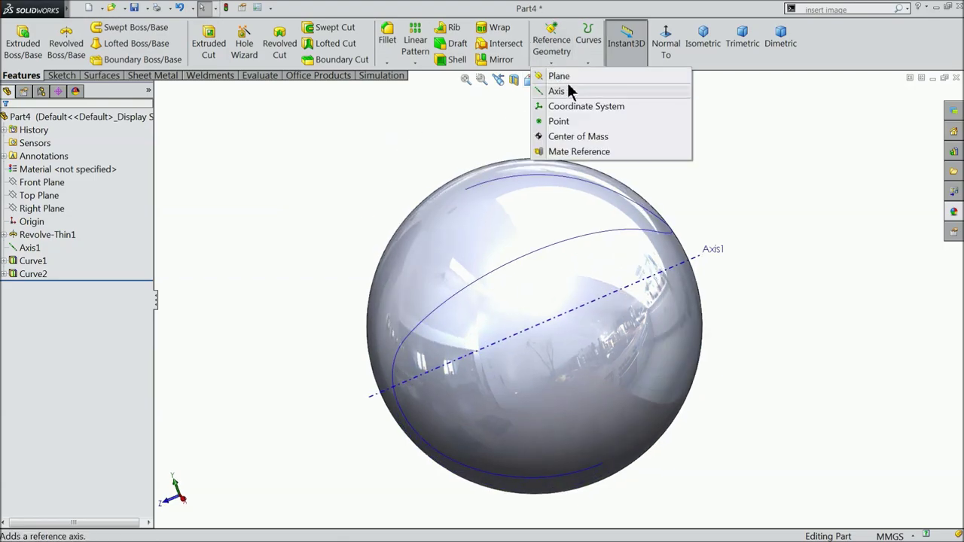
Combine Curve1 and Curve2 into CompCurve1 with Composite Curve.
left_click(589, 49)
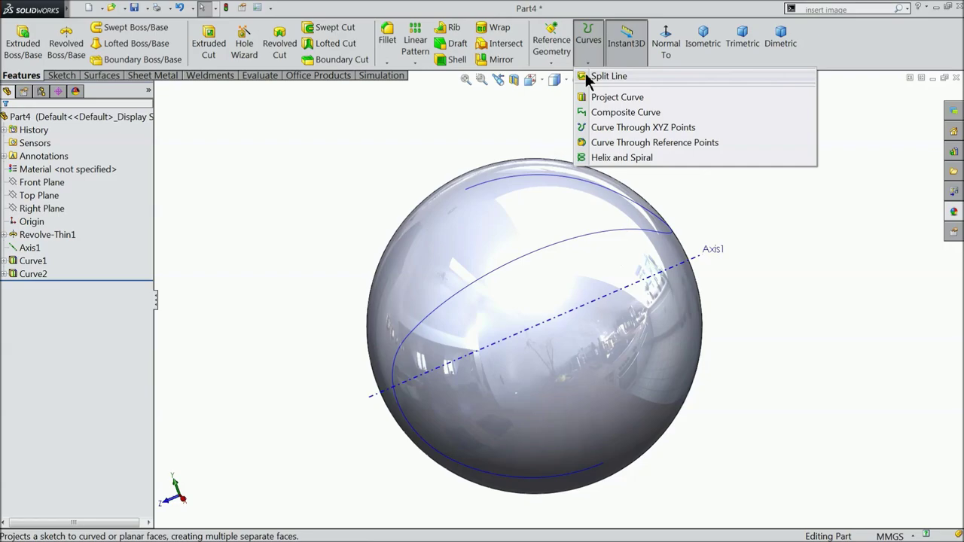
left_click(614, 113)
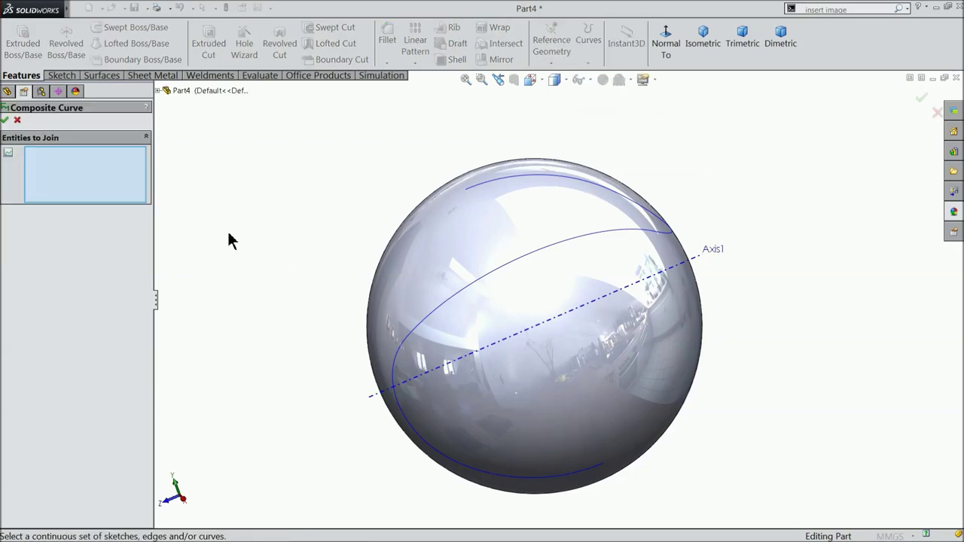
left_click(158, 91)
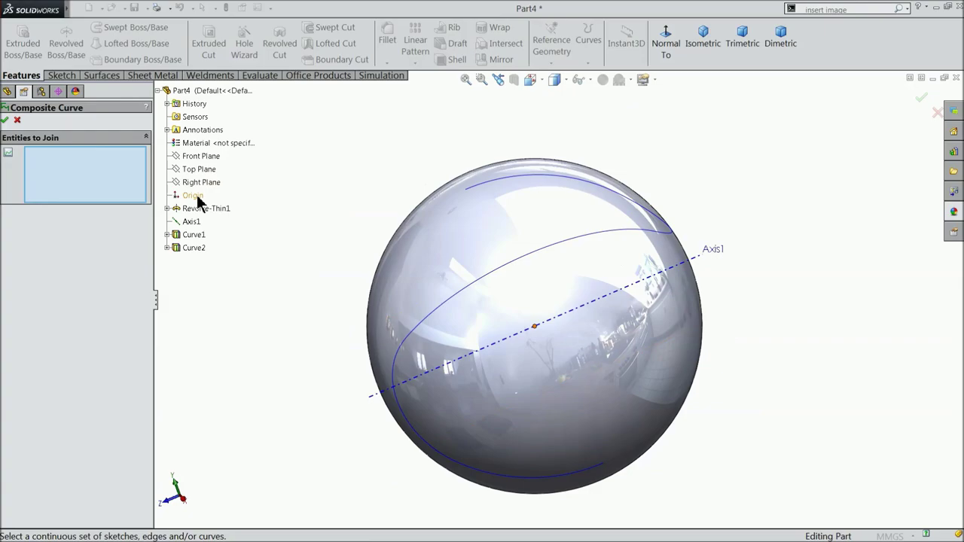
left_click(191, 235)
left_click(191, 248)
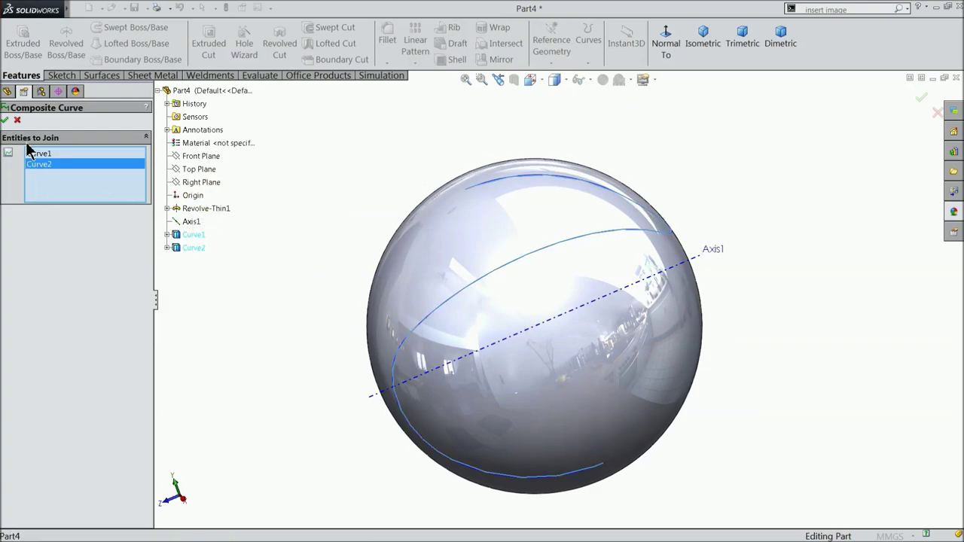
left_click(6, 122)
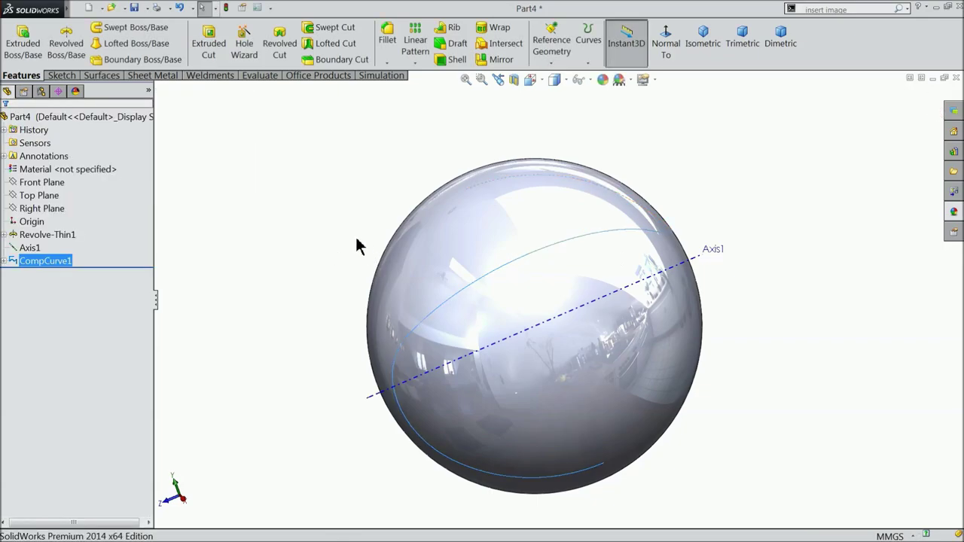
middle_click_drag(339, 279, 359, 249)
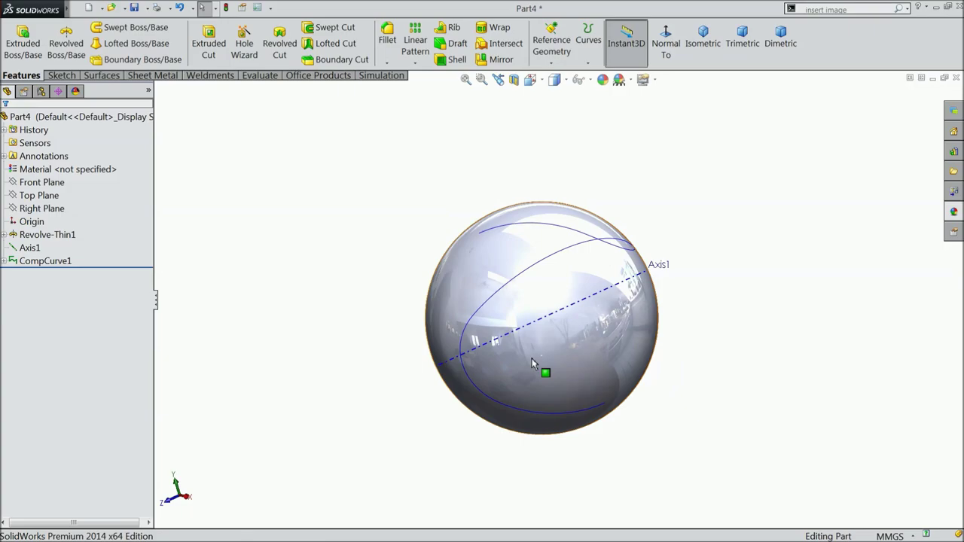
middle_click_drag(544, 370, 560, 337, "ctrl")
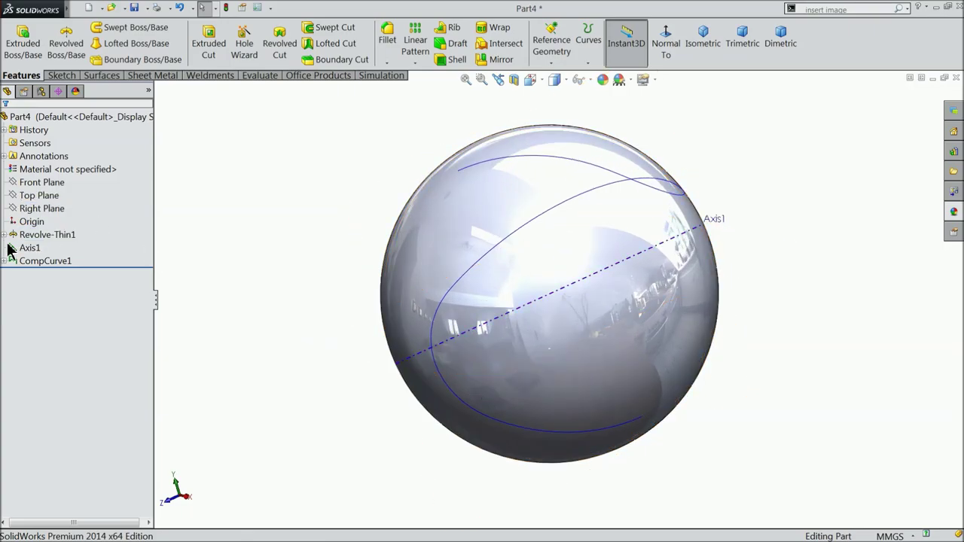
Start a new sketch on the Front Plane and view it normal to the screen.
left_click(32, 183)
left_click(28, 171)
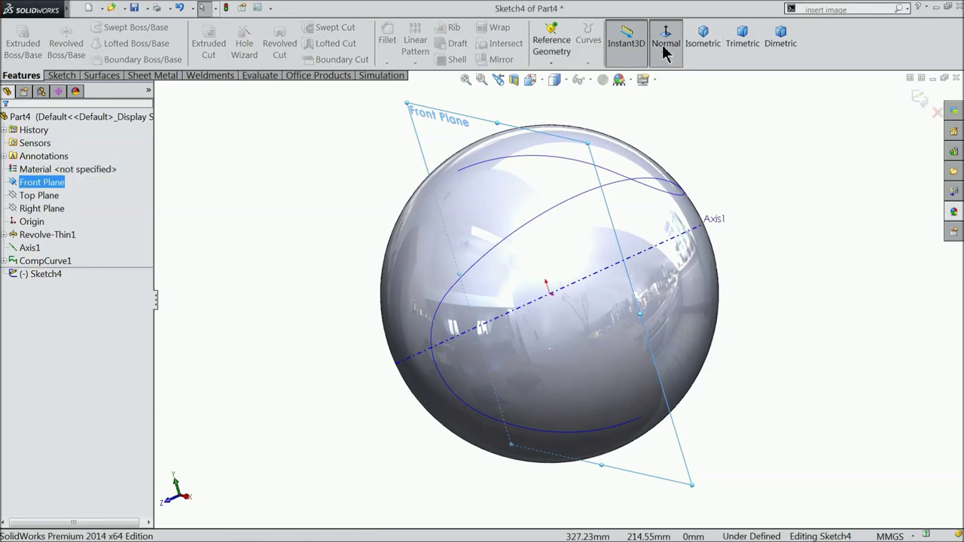
left_click(666, 45)
scroll(715, 470, "down", 8)
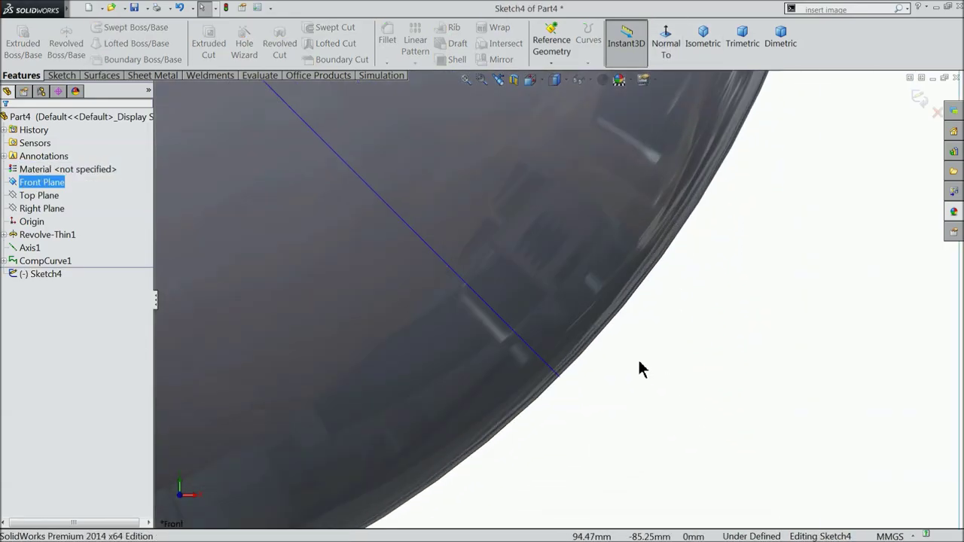
Draw a centre-point straight slot just outside the sphere's lower-right edge.
left_click(73, 78)
left_click(96, 61)
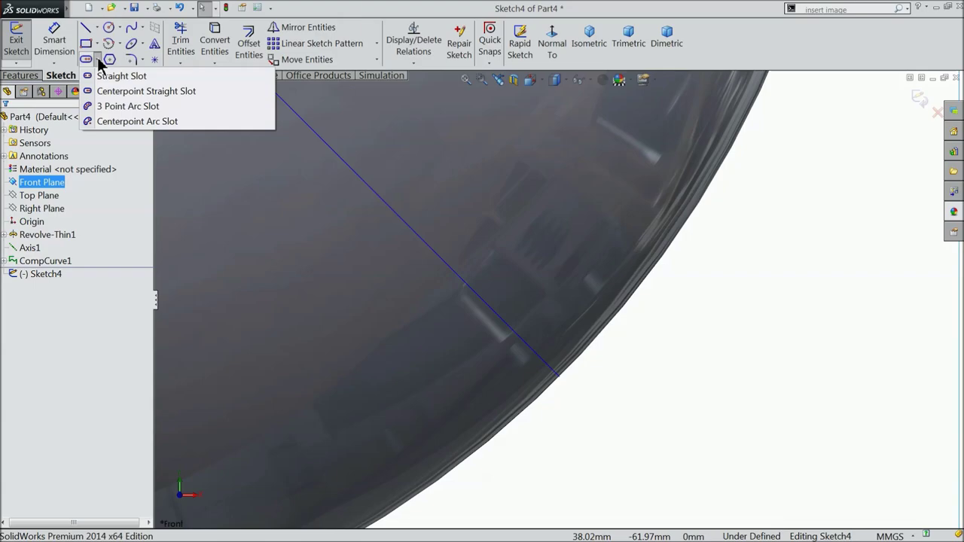
left_click(137, 92)
scroll(599, 458, "down", 2)
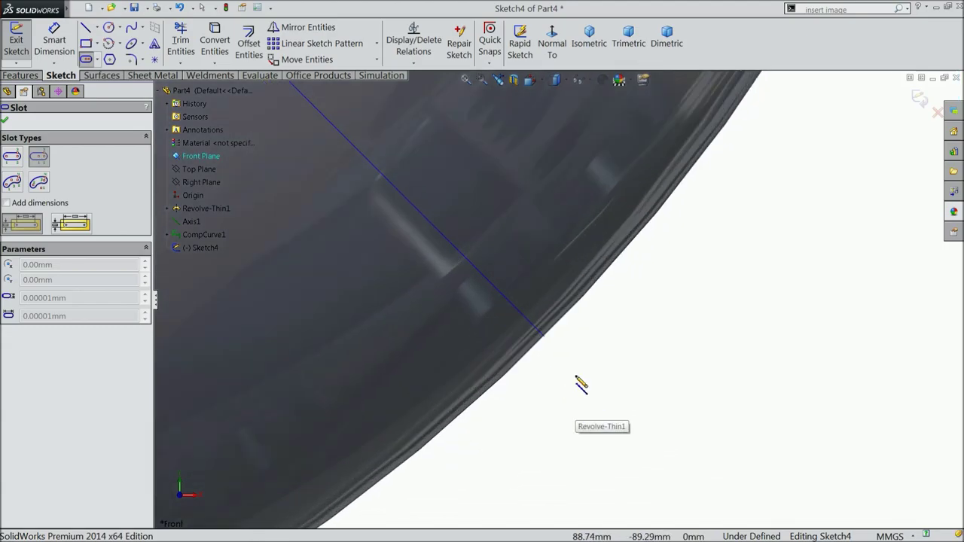
left_click(575, 374)
left_click(662, 296)
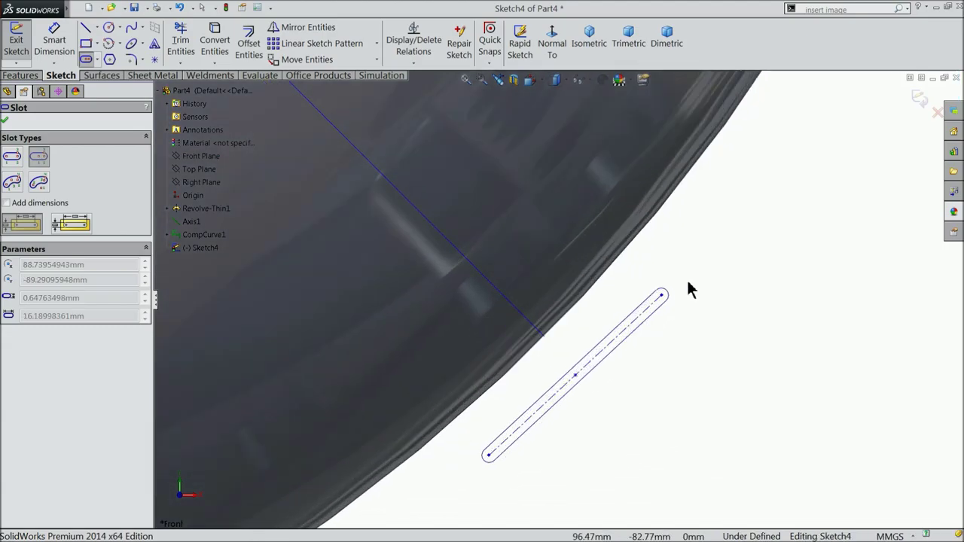
left_click(701, 318)
right_click(717, 241)
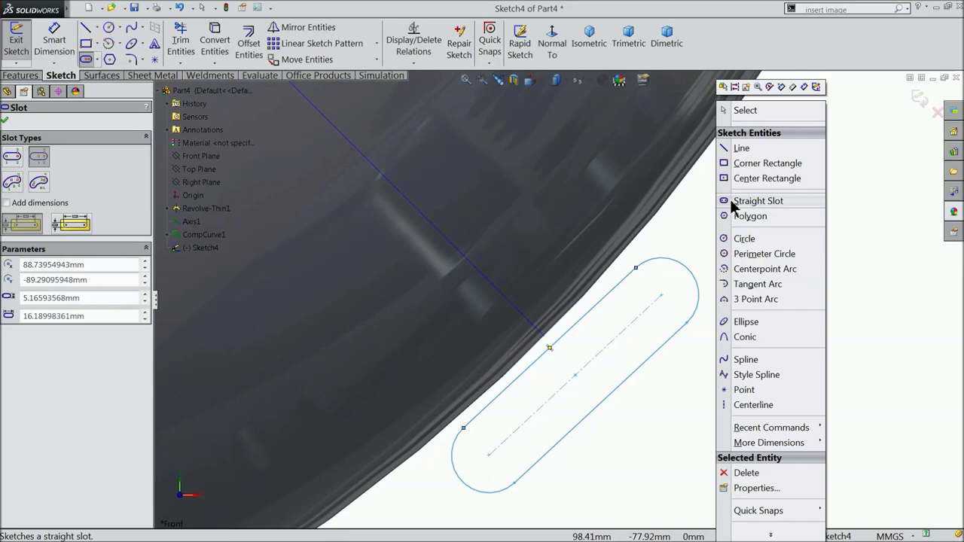
left_click(740, 147)
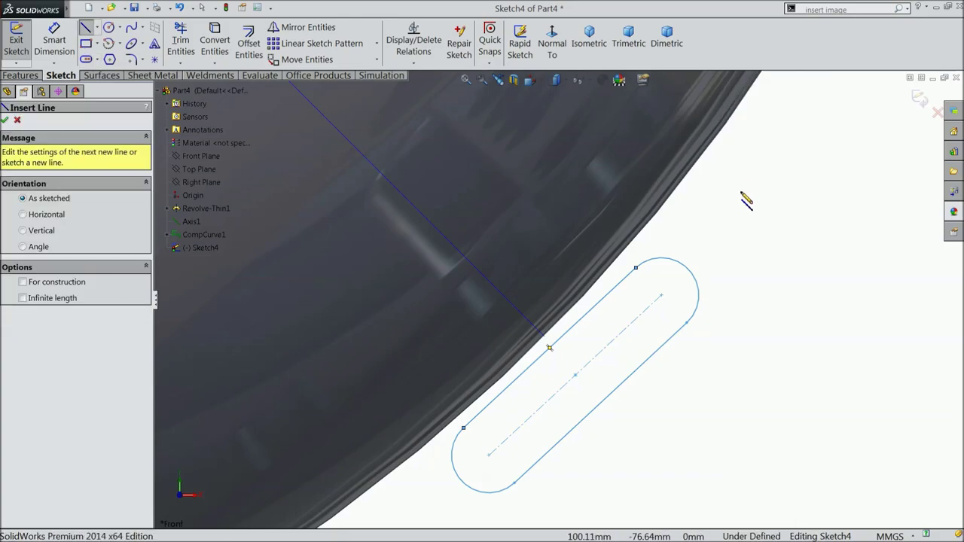
left_click(18, 121)
Dimension the slot centerline to a 5 mm length.
left_click(53, 42)
scroll(470, 308, "up", 1)
scroll(585, 370, "down", 4)
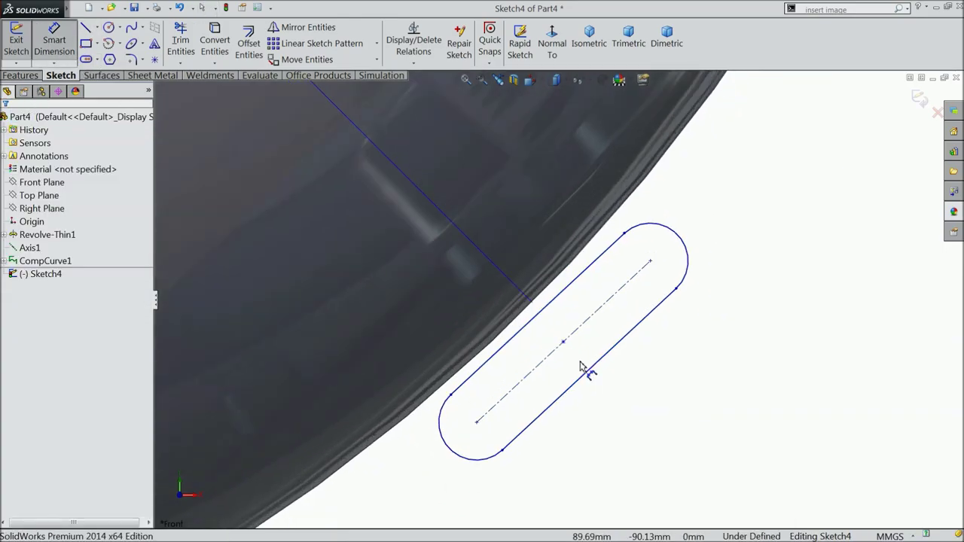
left_click(571, 322)
left_click(624, 377)
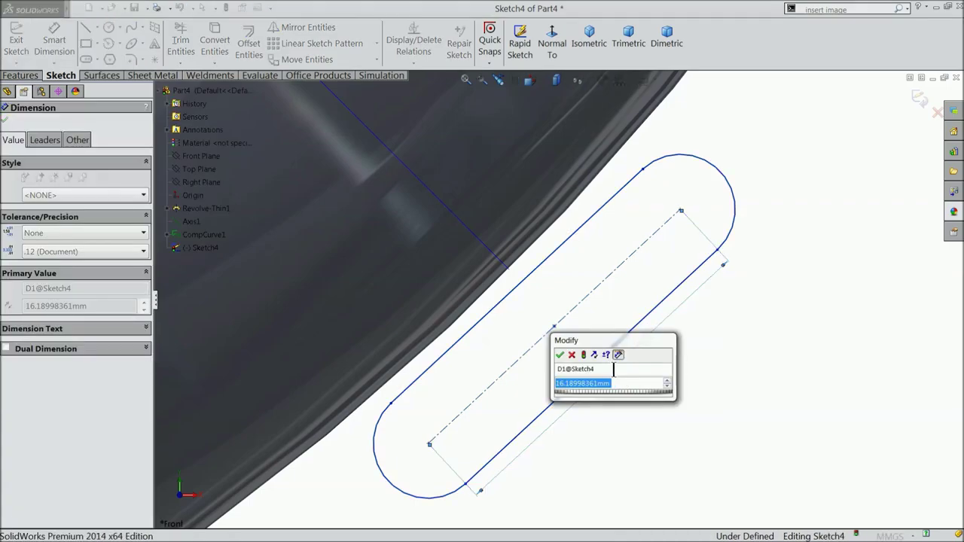
type("5")
left_click(560, 355)
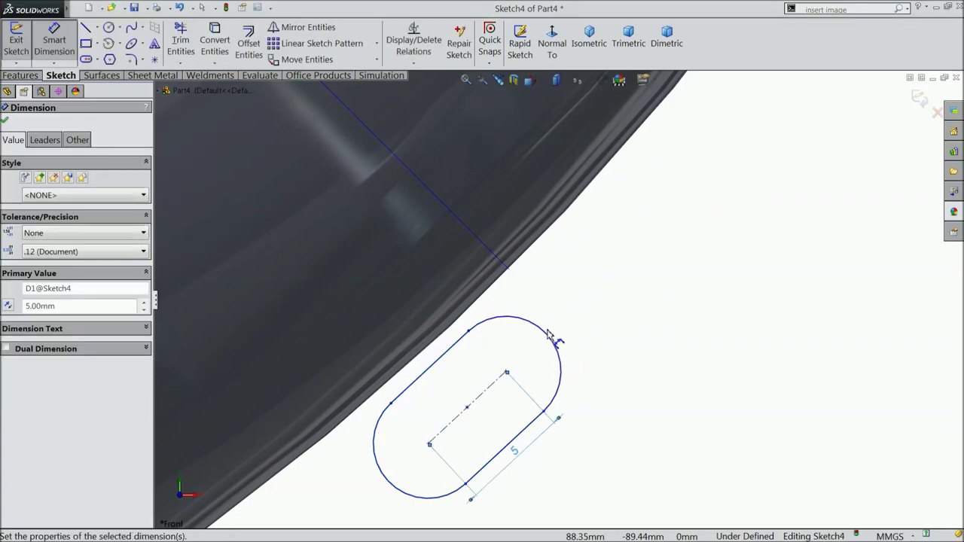
Dimension the slot's end arc to R0.5 mm.
left_click(555, 338)
left_click(614, 294)
type("1")
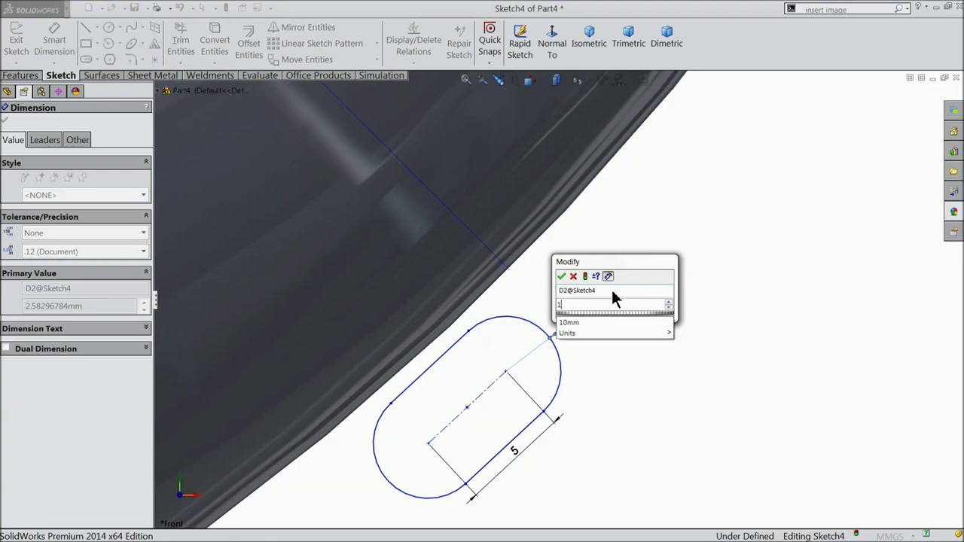
key("BackSpace")
type("0.5")
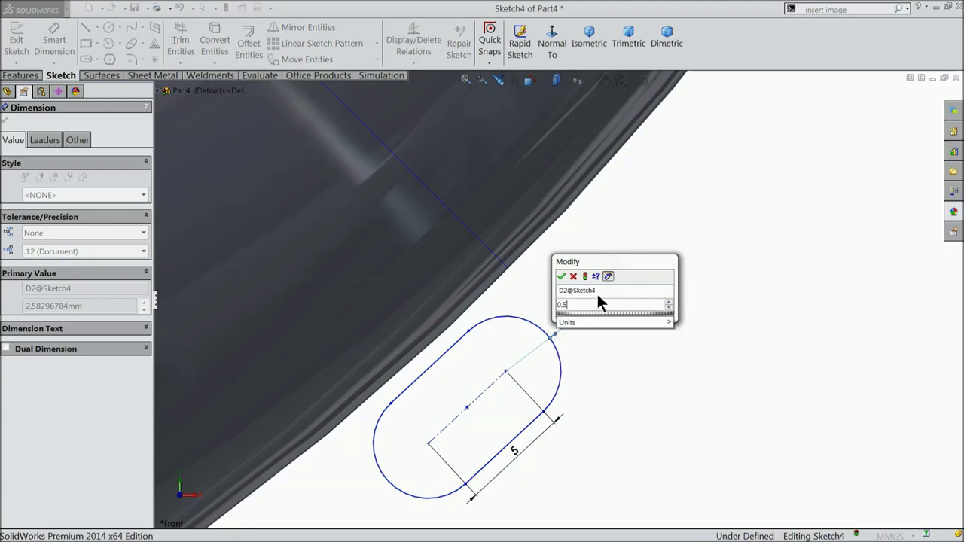
left_click(561, 278)
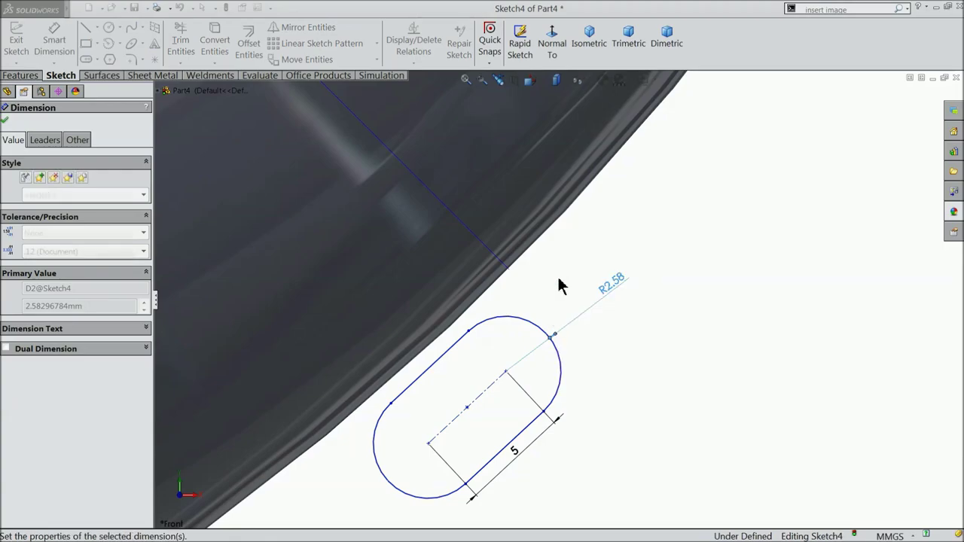
left_click(6, 120)
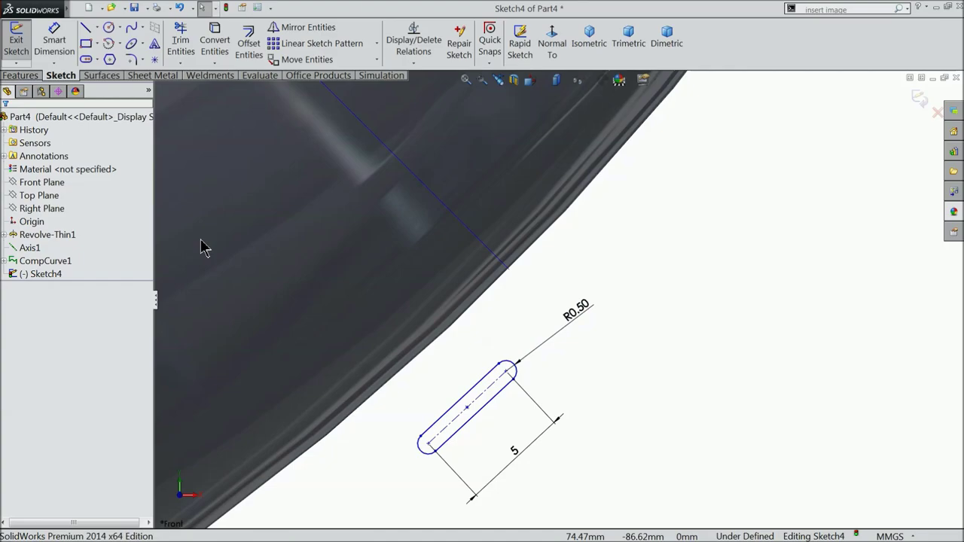
Select a slot point together with the model edge to relate them.
left_click(467, 414)
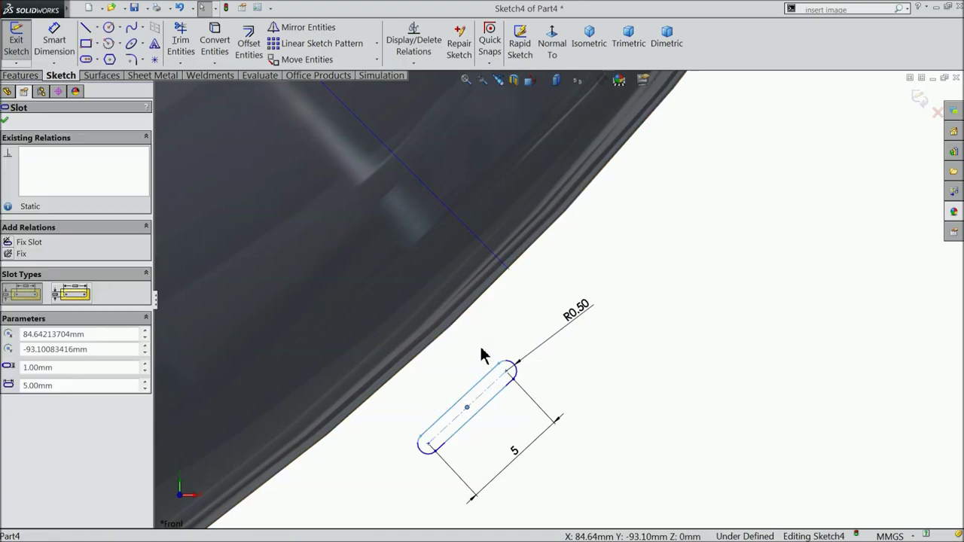
key("Escape")
left_click(499, 268)
left_click(496, 263, "ctrl")
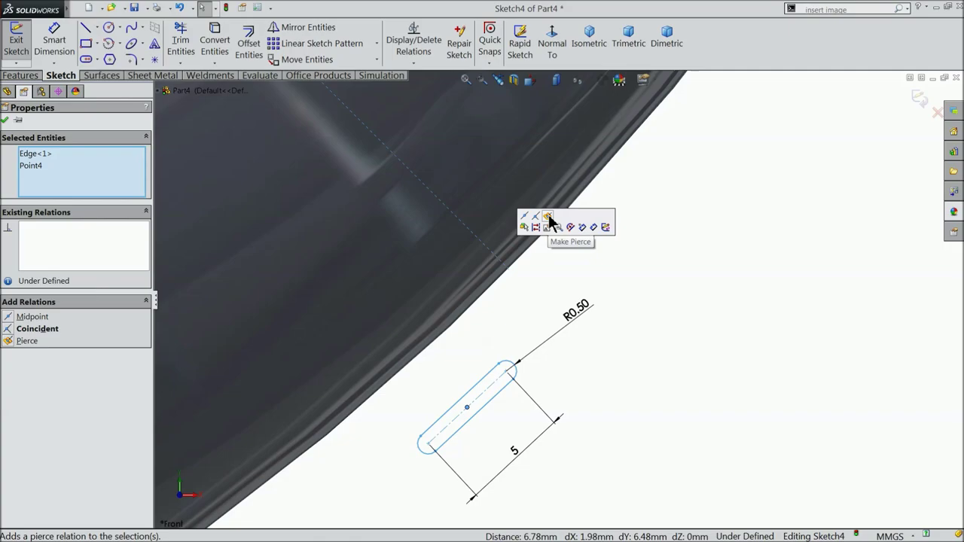
Pierce the slot point onto the curve and make the centerline perpendicular to CompCurve1.
left_click(548, 219)
left_click(687, 229)
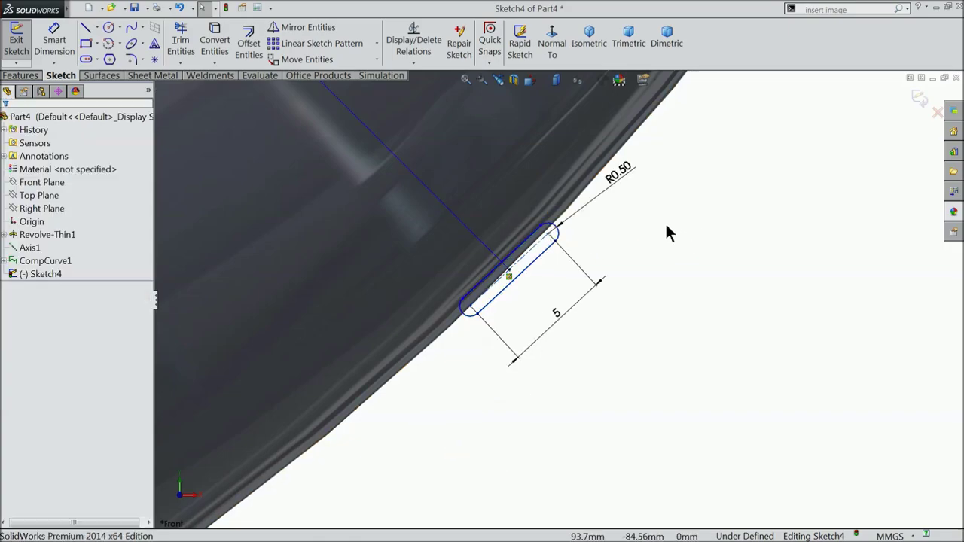
scroll(549, 301, "down", 8)
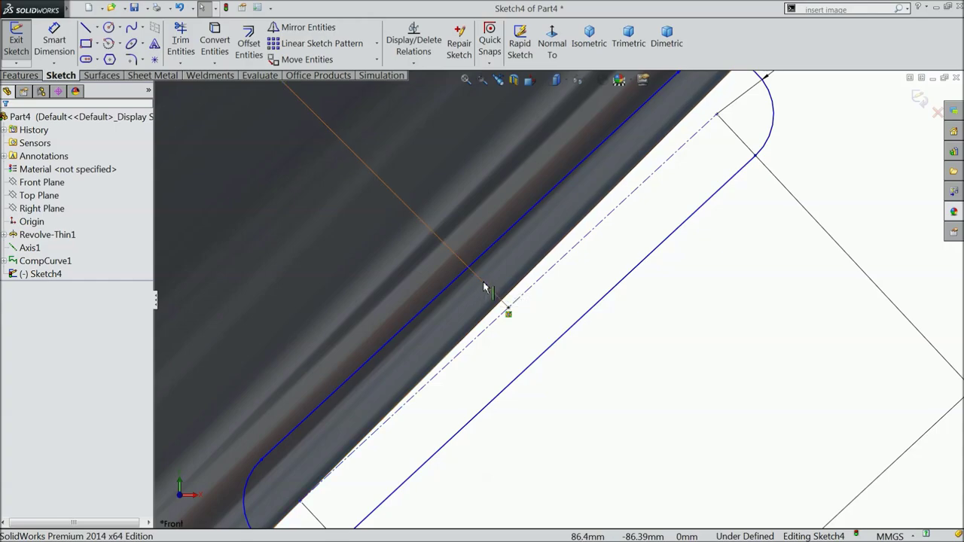
left_click(518, 292)
left_click(540, 285, "ctrl")
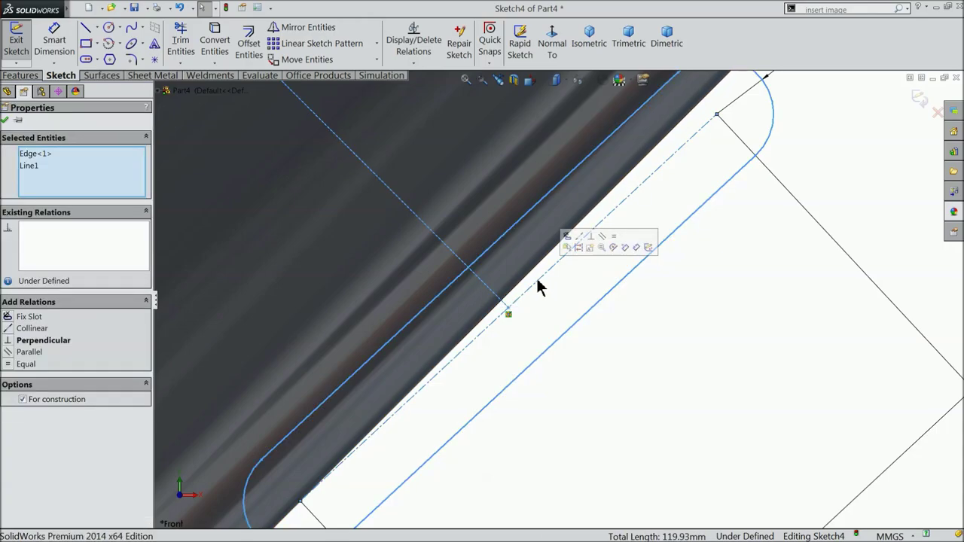
left_click(591, 238)
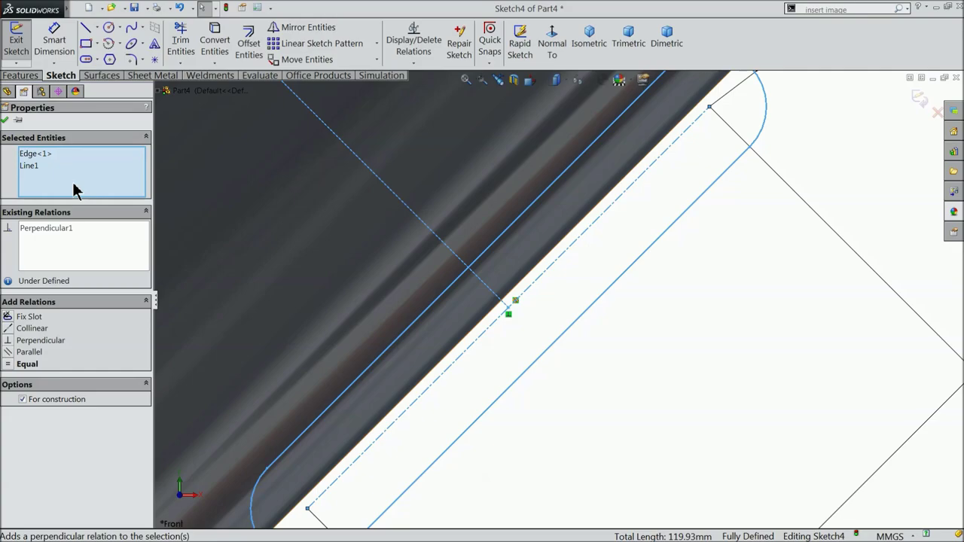
Exit the now fully defined Sketch4.
left_click(5, 121)
scroll(513, 247, "up", 4)
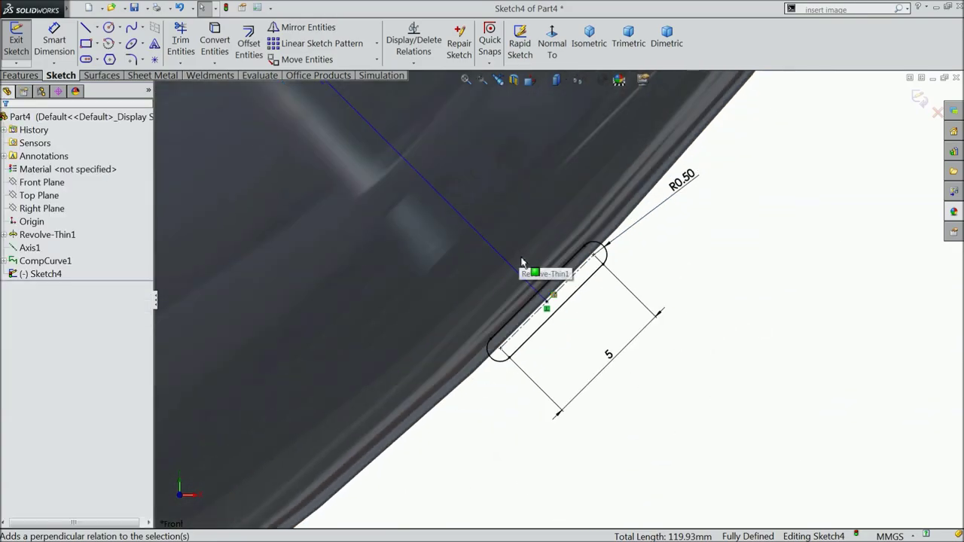
left_click(918, 98)
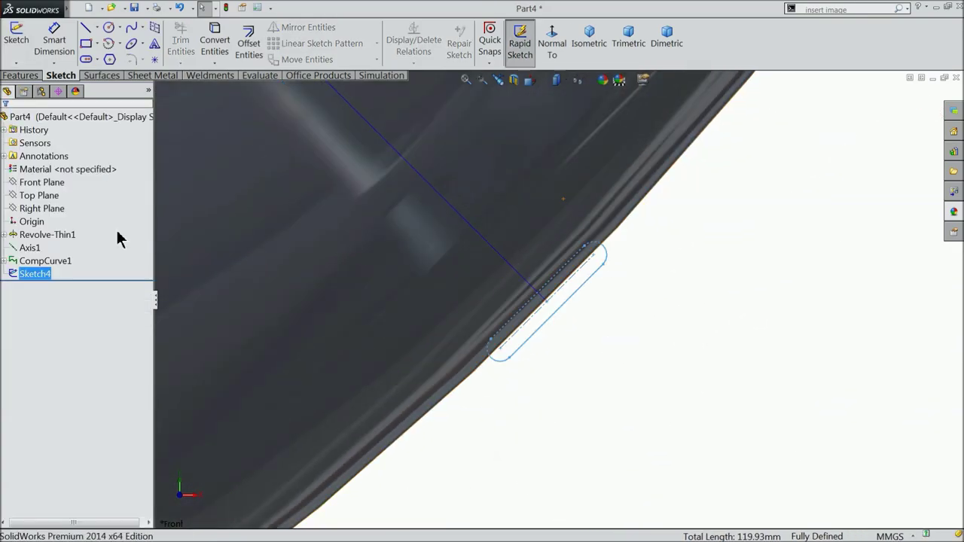
left_click(21, 77)
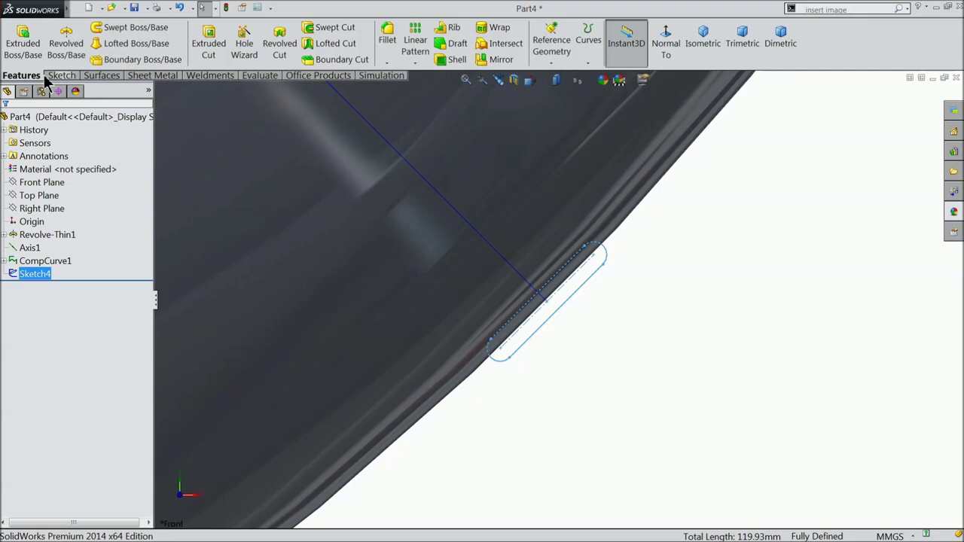
Swept-cut Sketch4 along CompCurve1 with Twist Along Path orientation.
left_click(320, 28)
scroll(527, 305, "up", 4)
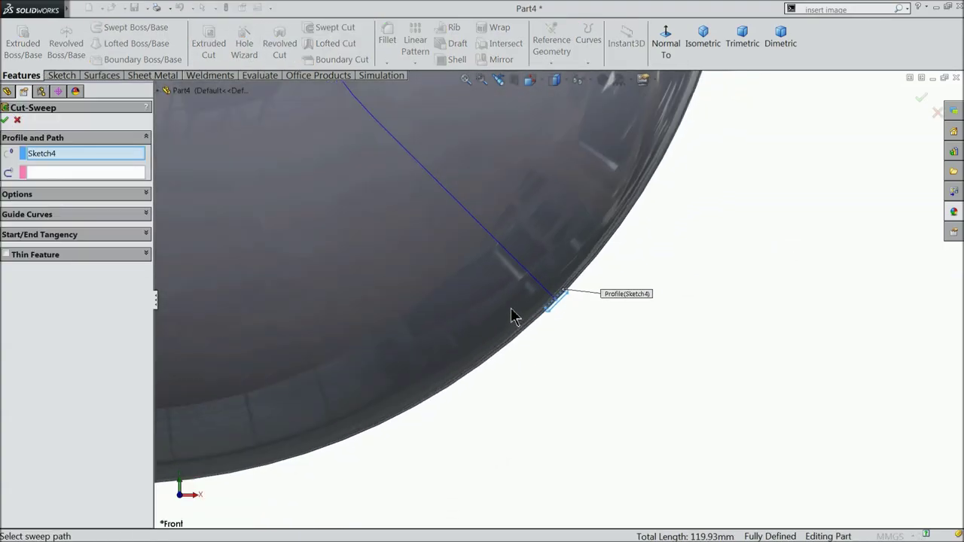
left_click(52, 174)
scroll(336, 250, "up", 5)
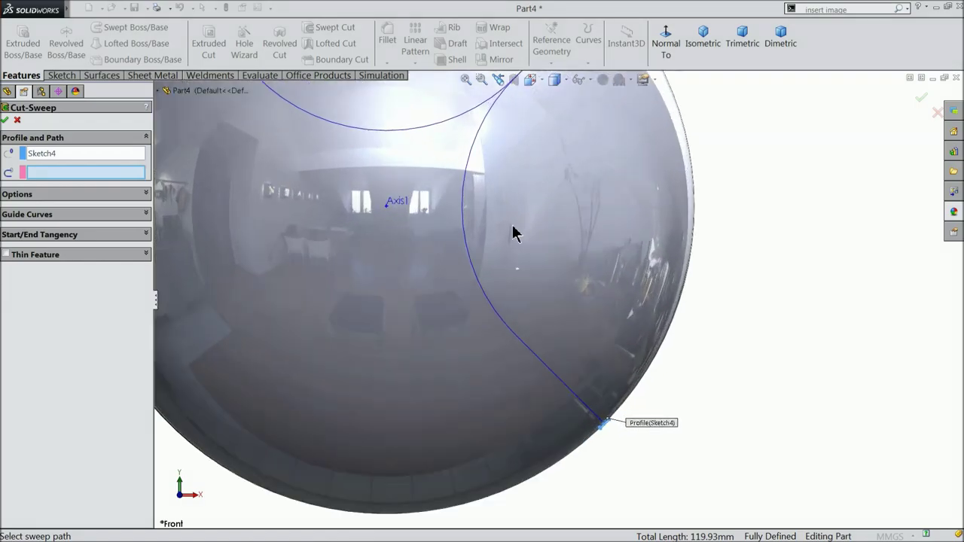
left_click(478, 282)
scroll(508, 276, "up", 4)
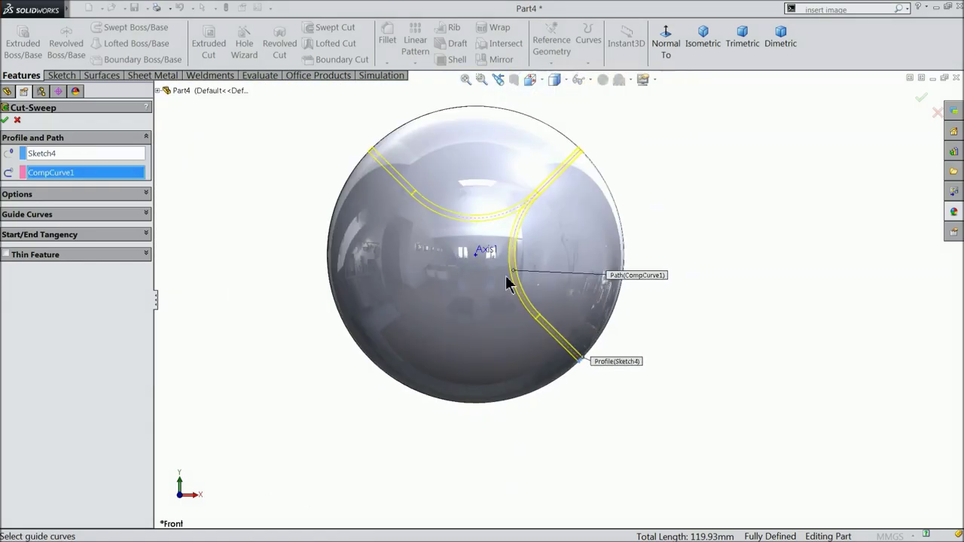
middle_click_drag(556, 245, 430, 282)
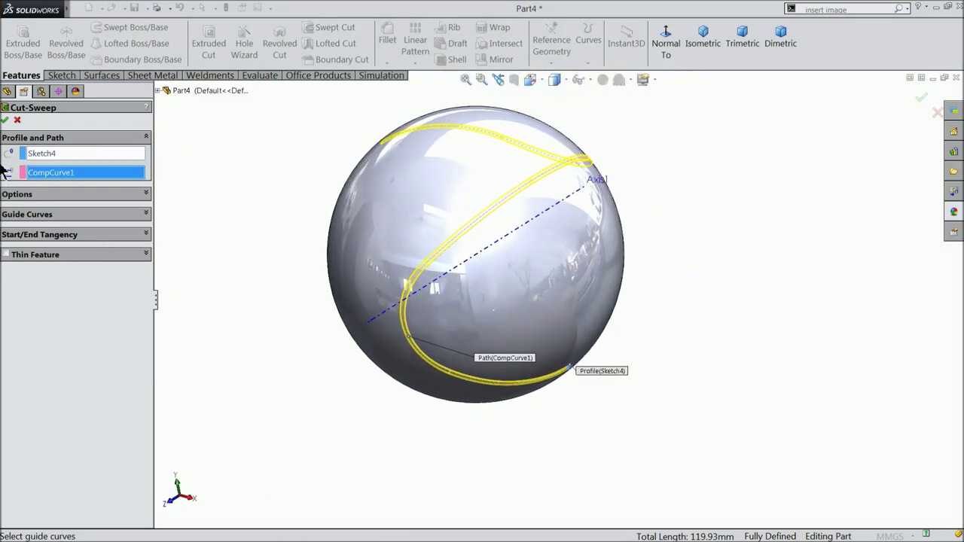
left_click(33, 195)
left_click(65, 225)
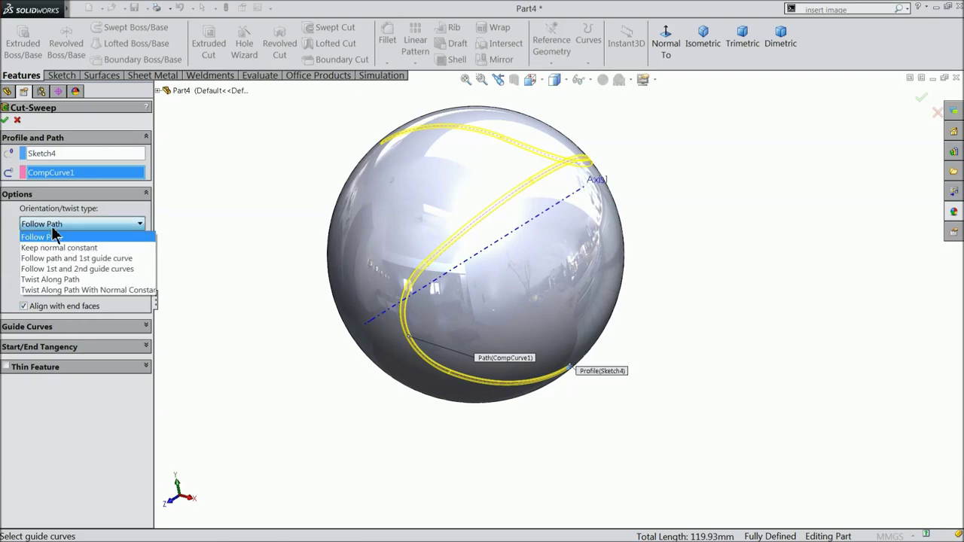
left_click(55, 279)
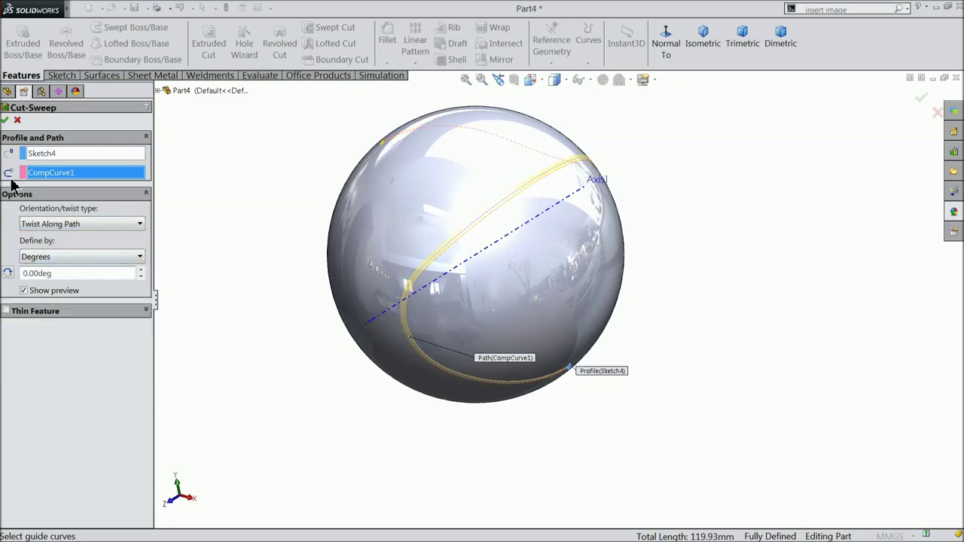
left_click(6, 120)
Give the Cut-Sweep1 groove a black appearance.
left_click(260, 283)
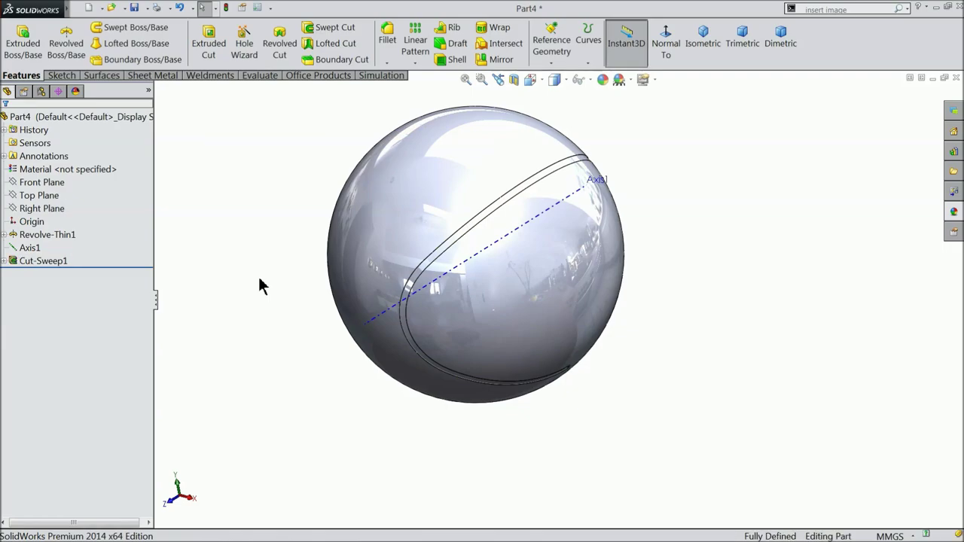
mouse_move(260, 281)
middle_mouse_down()
mouse_move(261, 188)
mouse_move(256, 278)
mouse_move(272, 296)
middle_mouse_up()
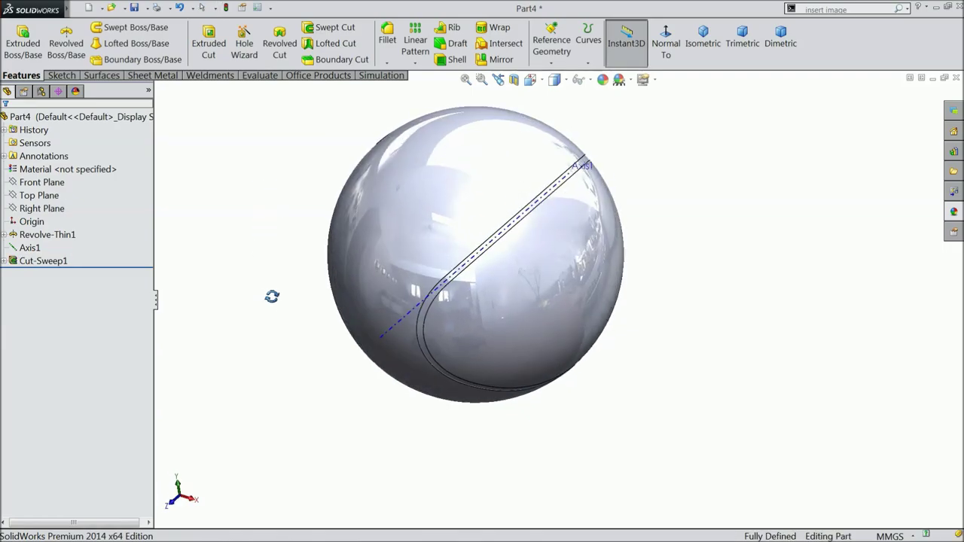
left_click(10, 261)
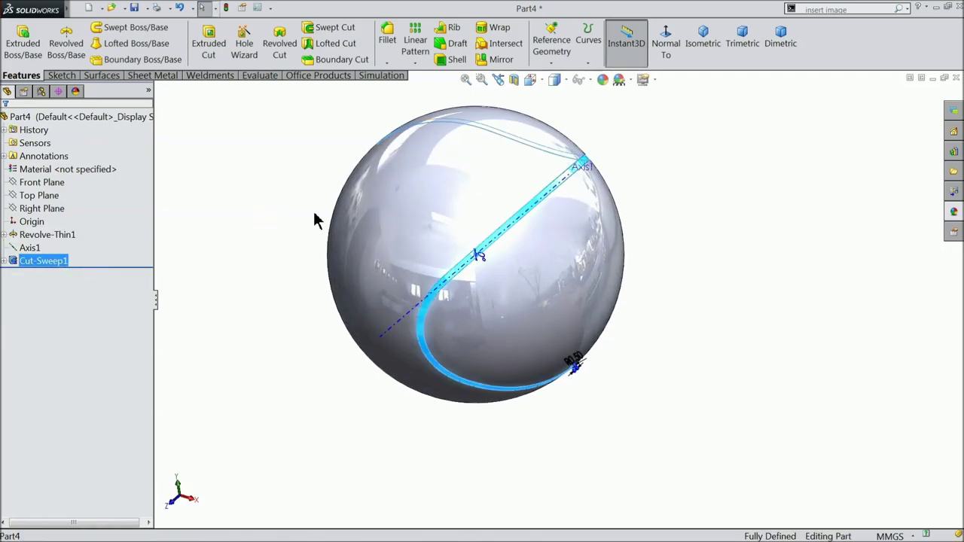
left_click(603, 80)
left_click(103, 389)
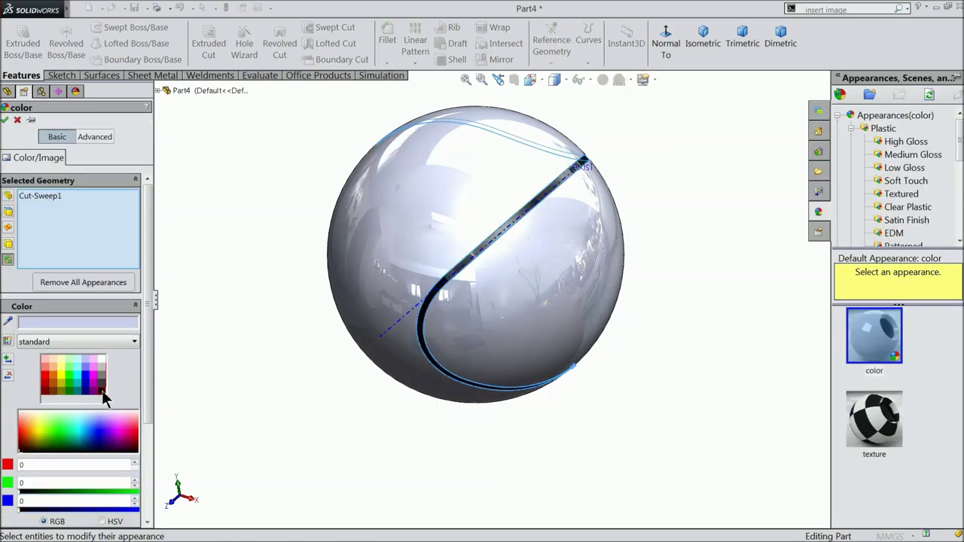
left_click(6, 120)
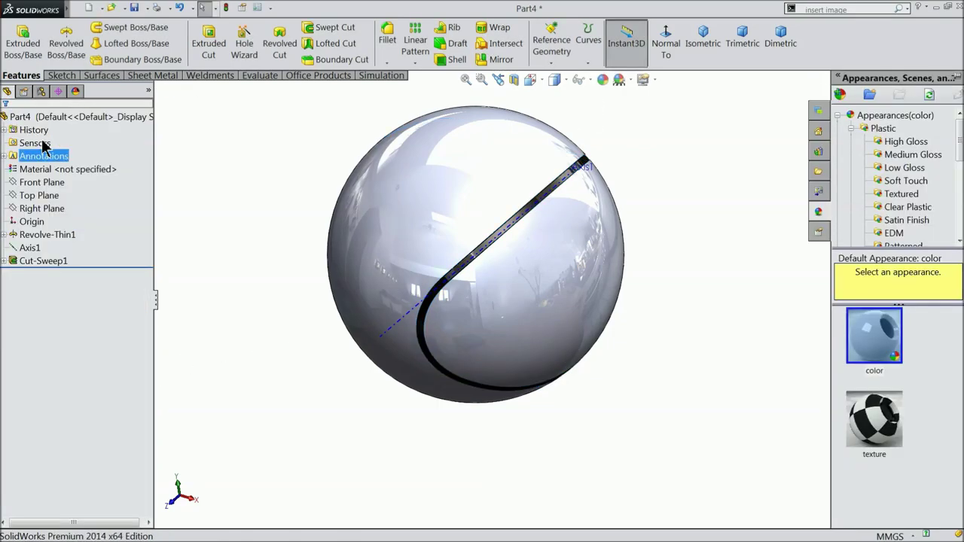
middle_click_drag(264, 233, 289, 215)
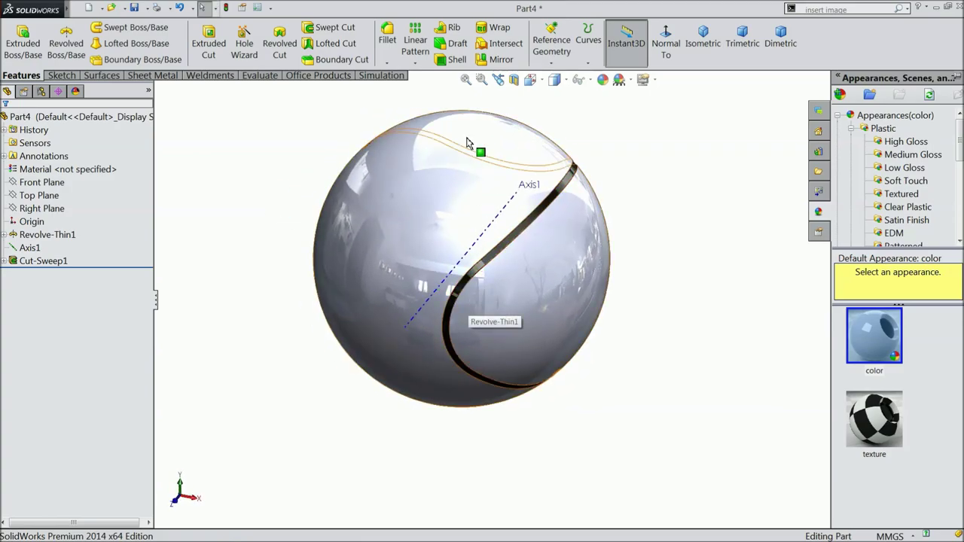
Circular-pattern Cut-Sweep1 around Axis1 over 360° with 2 instances.
left_click(417, 65)
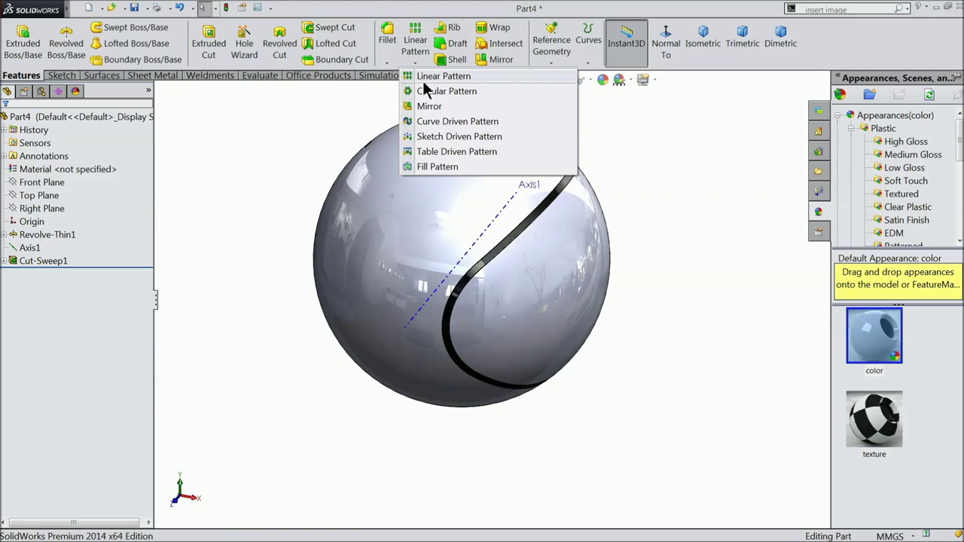
left_click(433, 91)
middle_click_drag(444, 187, 452, 290)
left_click(450, 290)
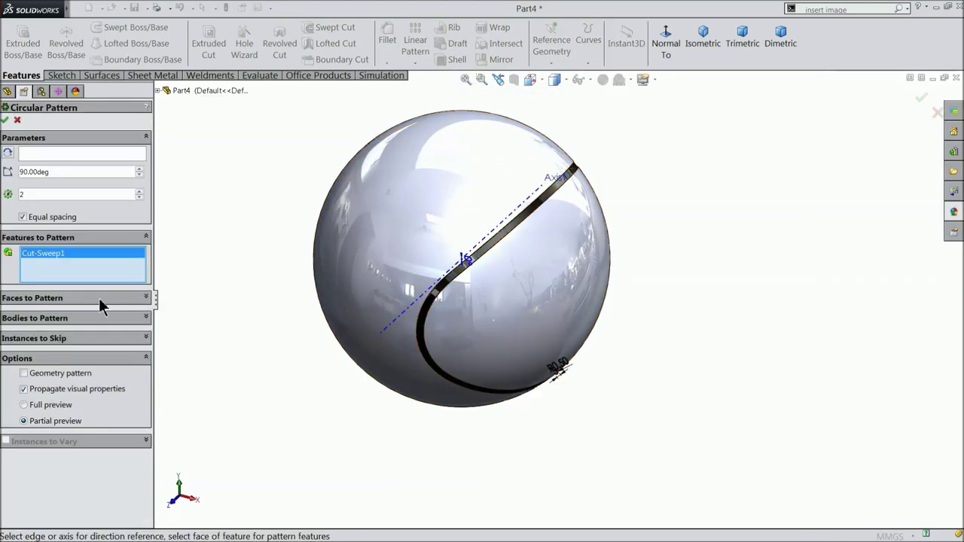
left_click(60, 154)
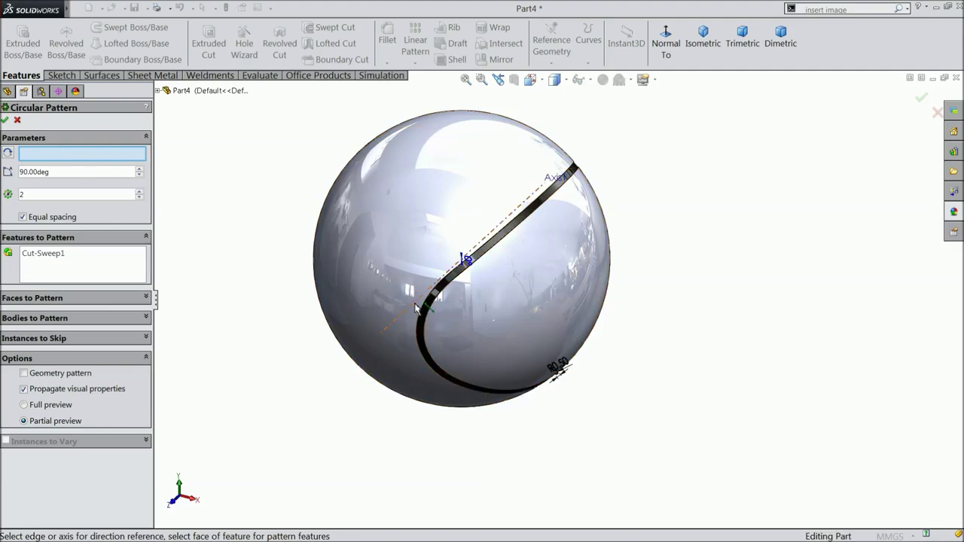
left_click(417, 308)
middle_click_drag(400, 369, 416, 373)
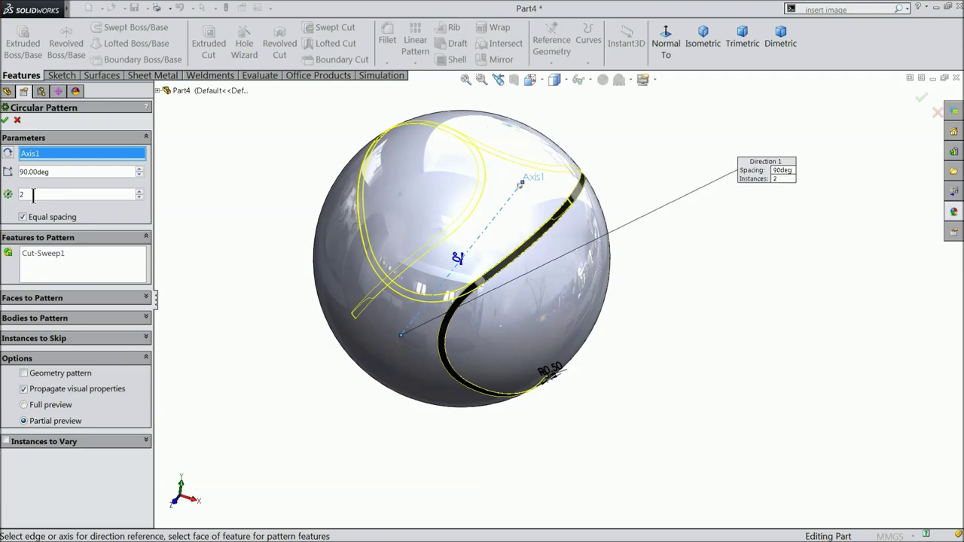
type("360")
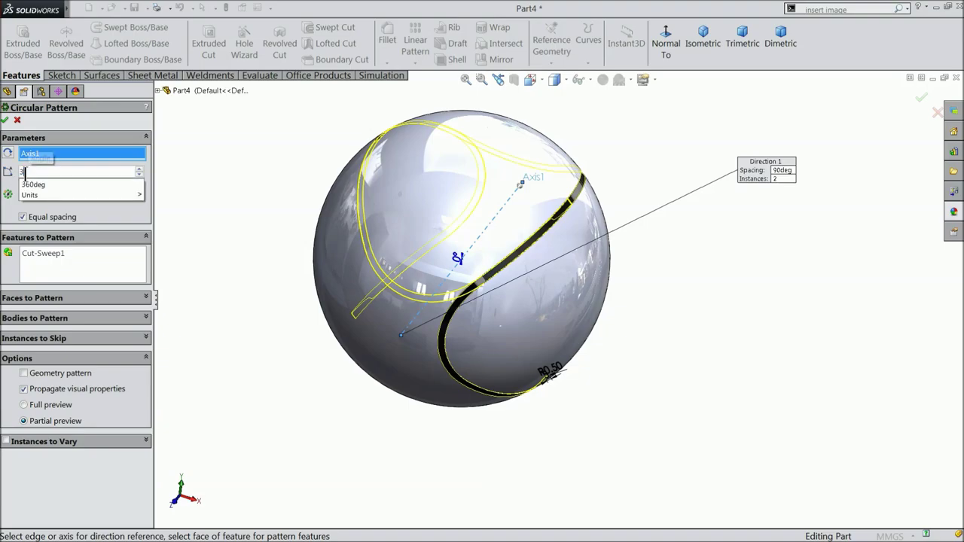
key("Return")
mouse_move(251, 269)
middle_mouse_down()
mouse_move(257, 171)
mouse_move(244, 270)
middle_mouse_up()
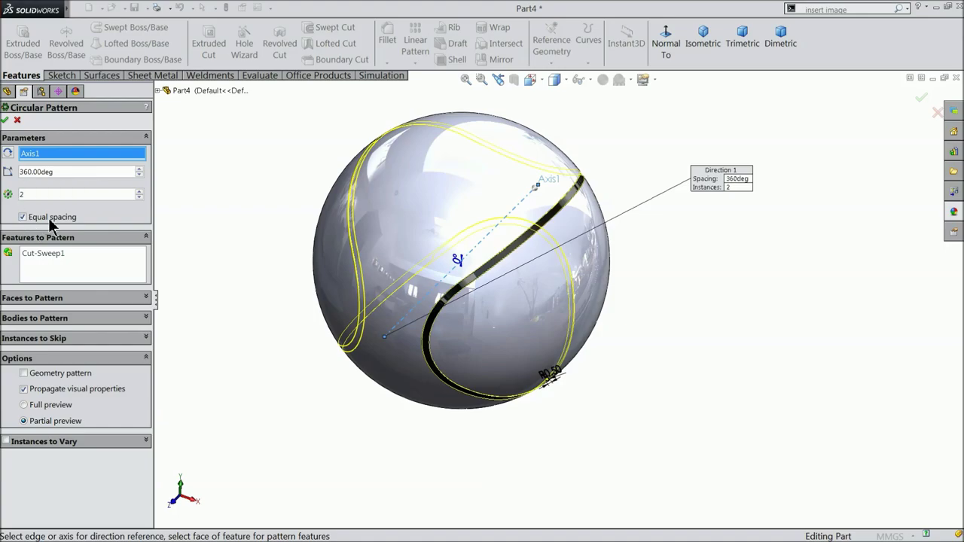
left_click(5, 120)
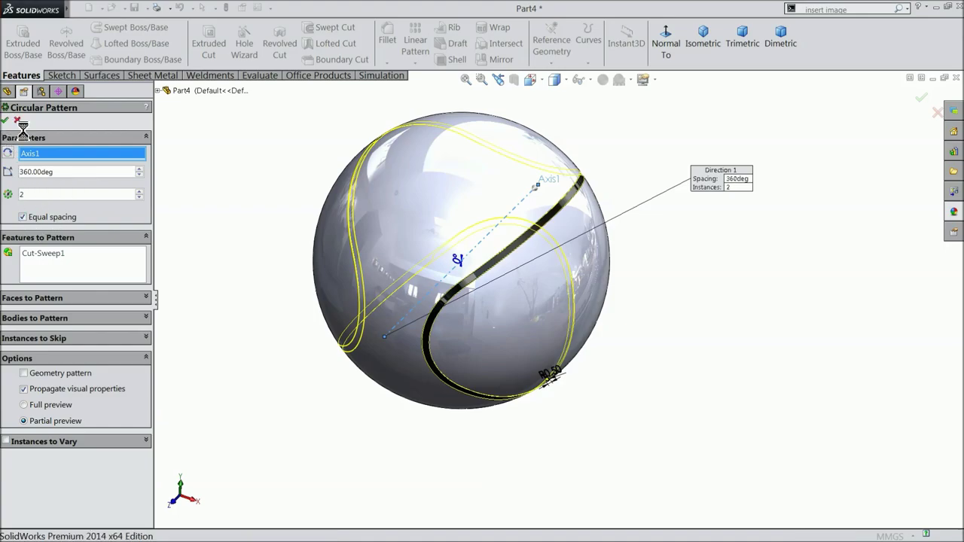
Give CirPattern1 a black appearance.
left_click(23, 274)
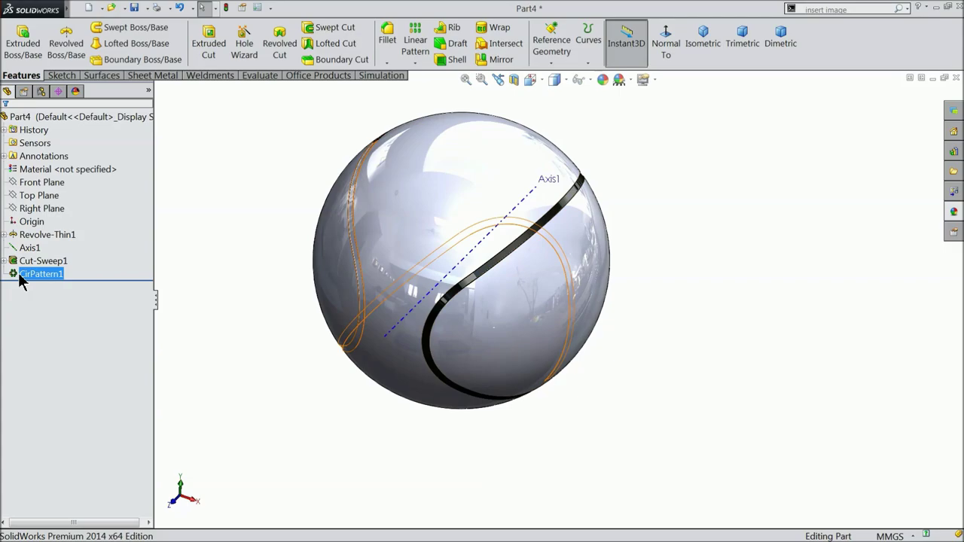
left_click(602, 84)
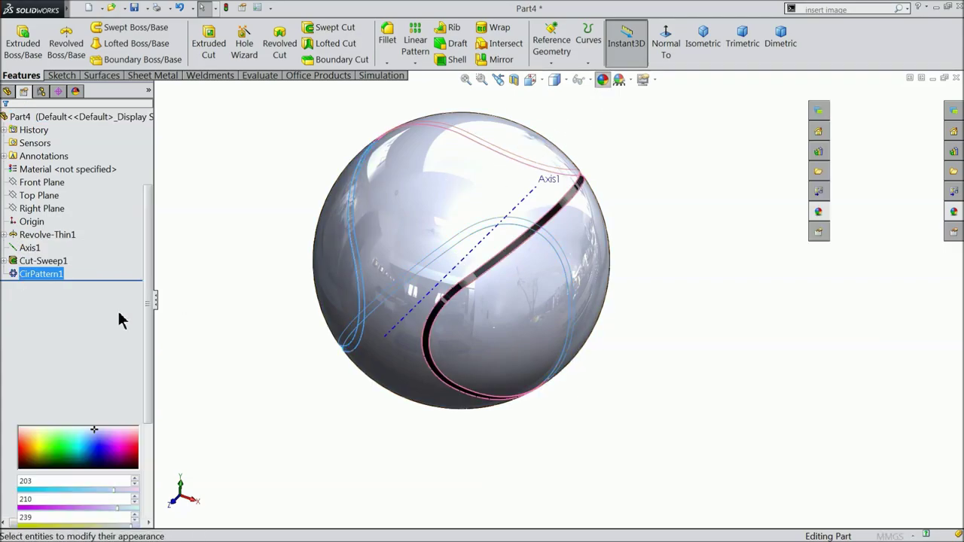
left_click(102, 389)
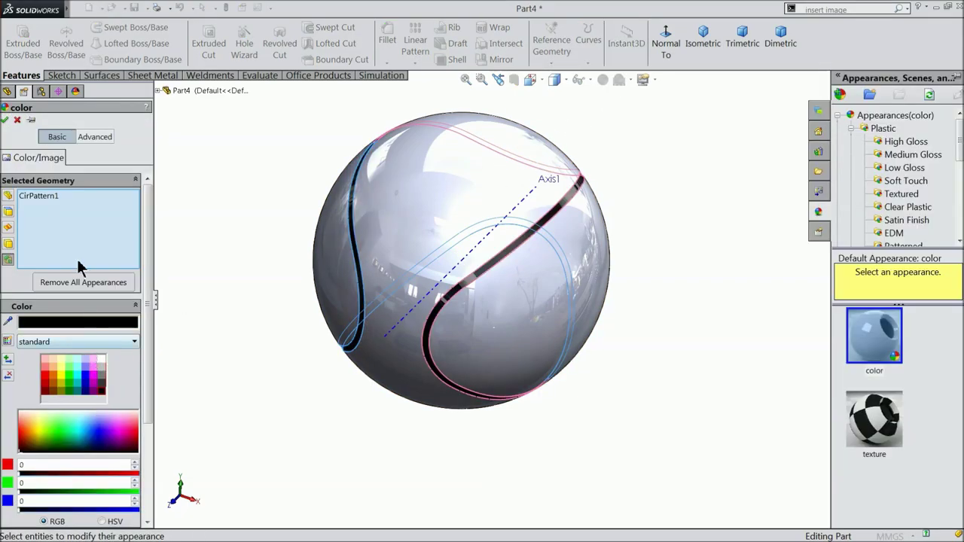
left_click(5, 120)
middle_click_drag(211, 168, 263, 282)
Start a new sketch on the Front Plane, viewed normal to it.
left_click(30, 184)
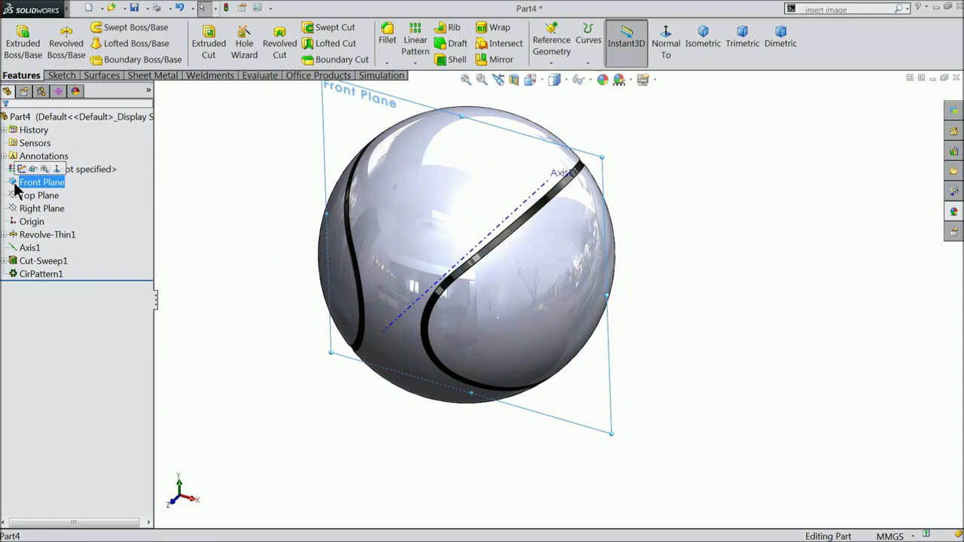
left_click(24, 166)
left_click(673, 59)
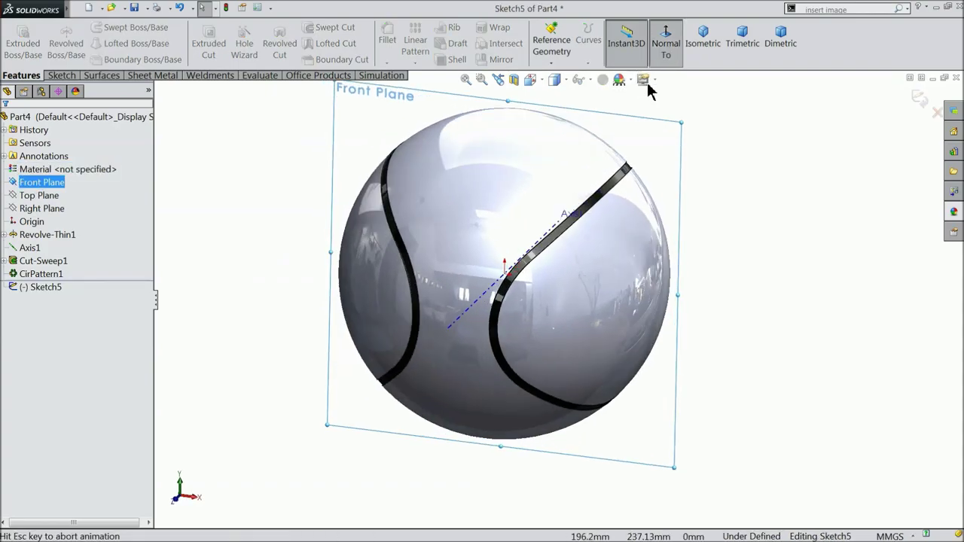
Draw a horizontal construction centerline from the origin to the ball's left edge.
left_click(64, 75)
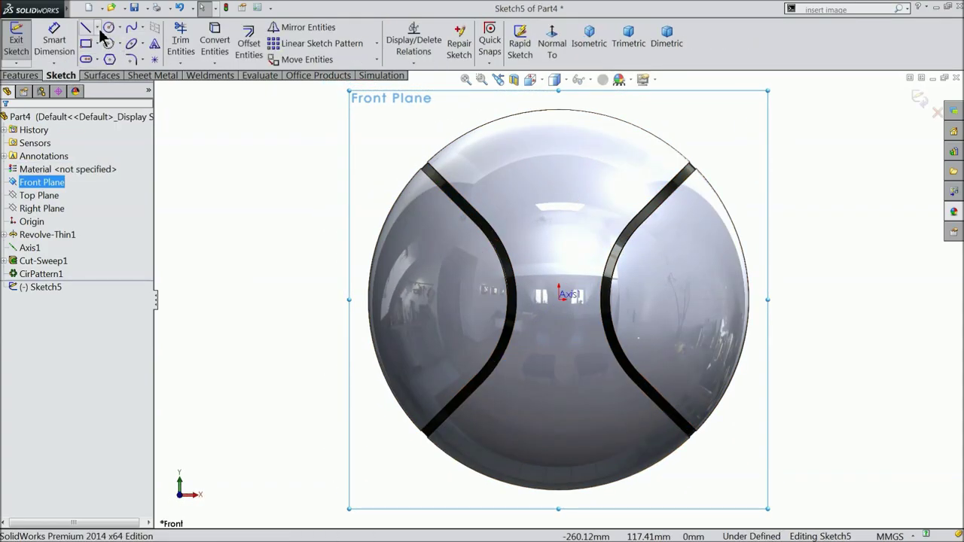
left_click(97, 28)
left_click(98, 60)
scroll(544, 336, "down", 3)
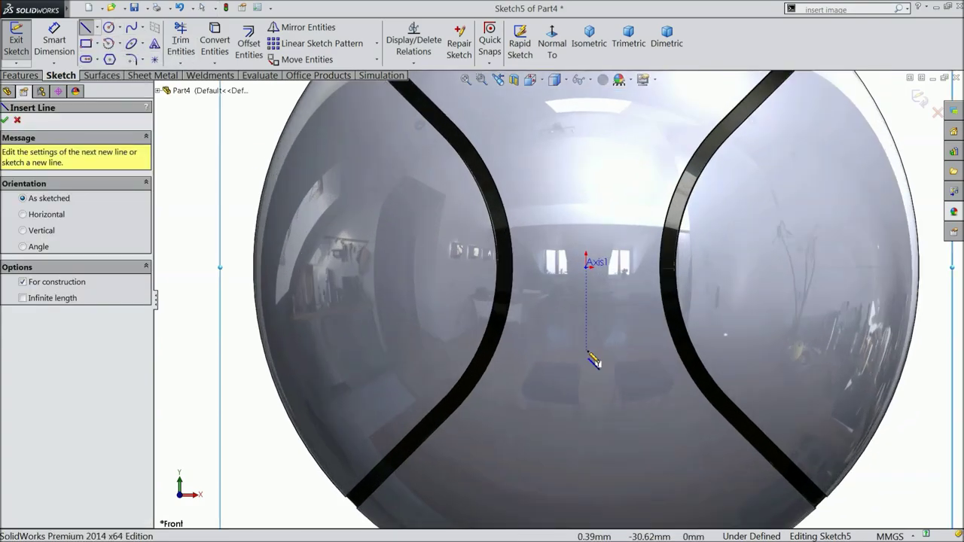
left_click(586, 341)
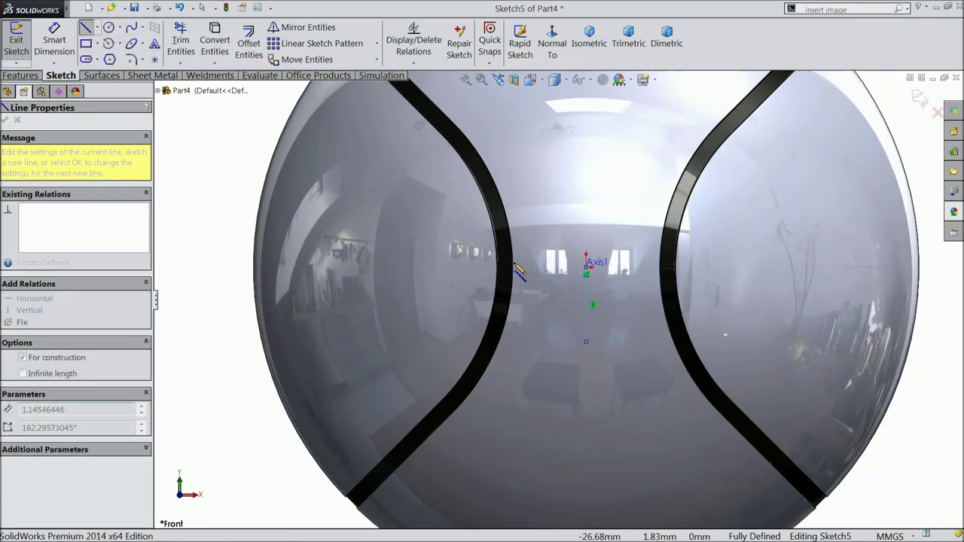
right_click(218, 268)
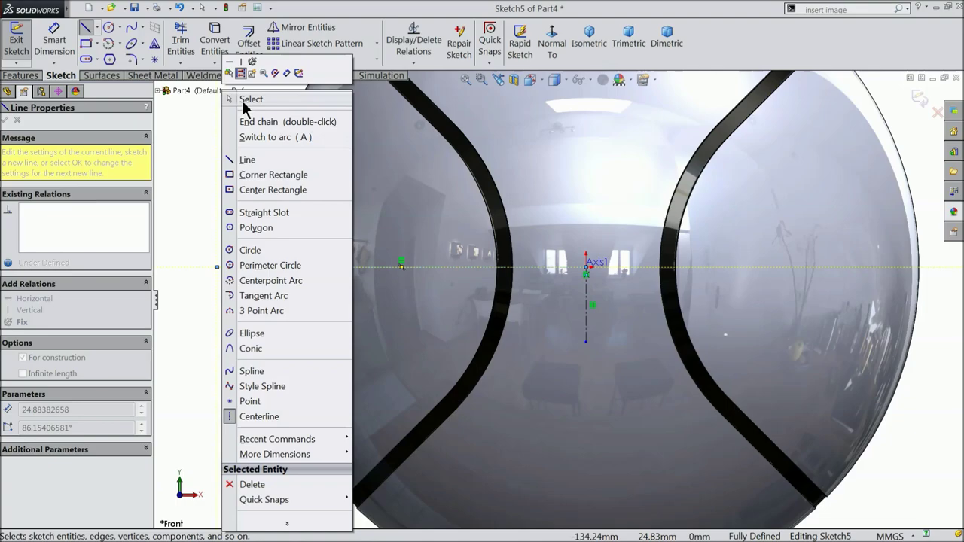
left_click(248, 99)
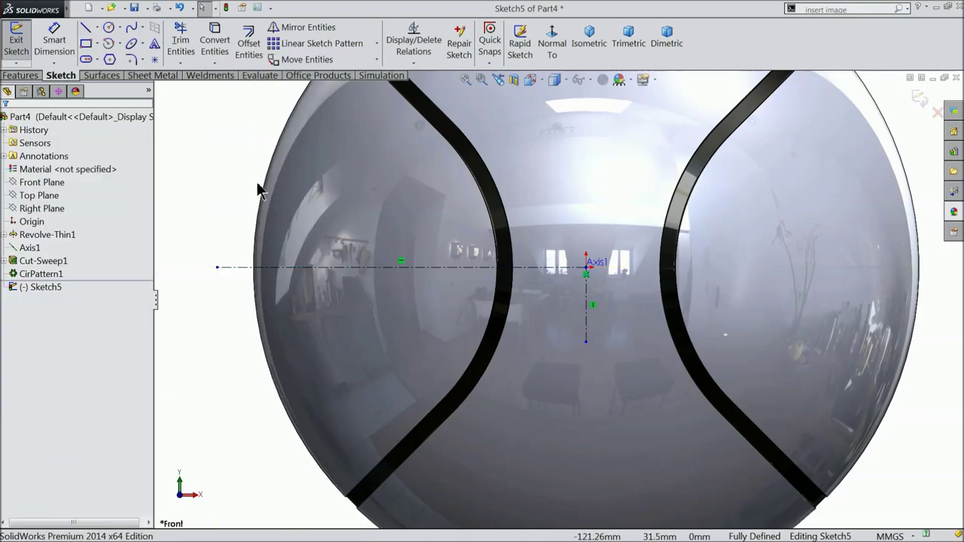
Draw a vertical centre-point straight slot at the sphere's left edge.
left_click(87, 59)
scroll(248, 278, "down", 3)
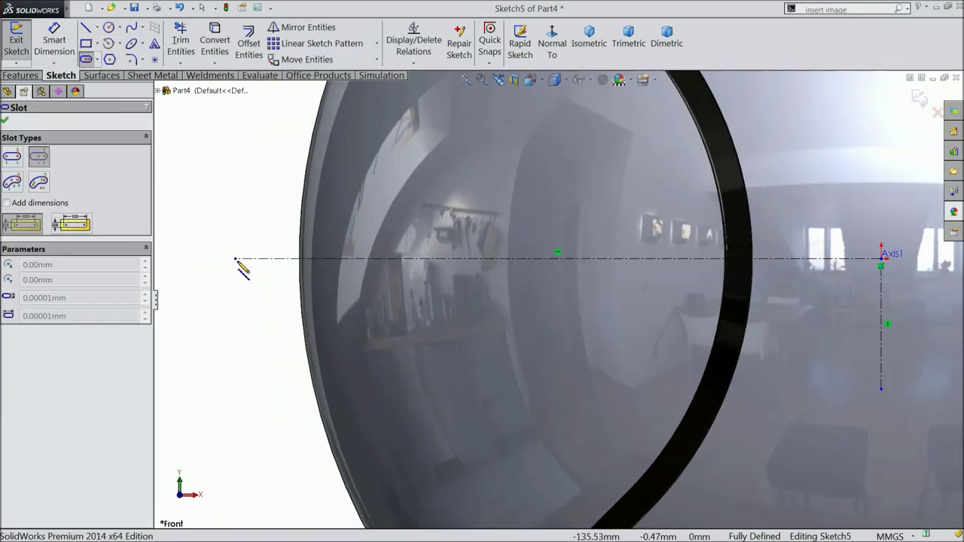
left_click(253, 154)
left_click(256, 151)
right_click(272, 97)
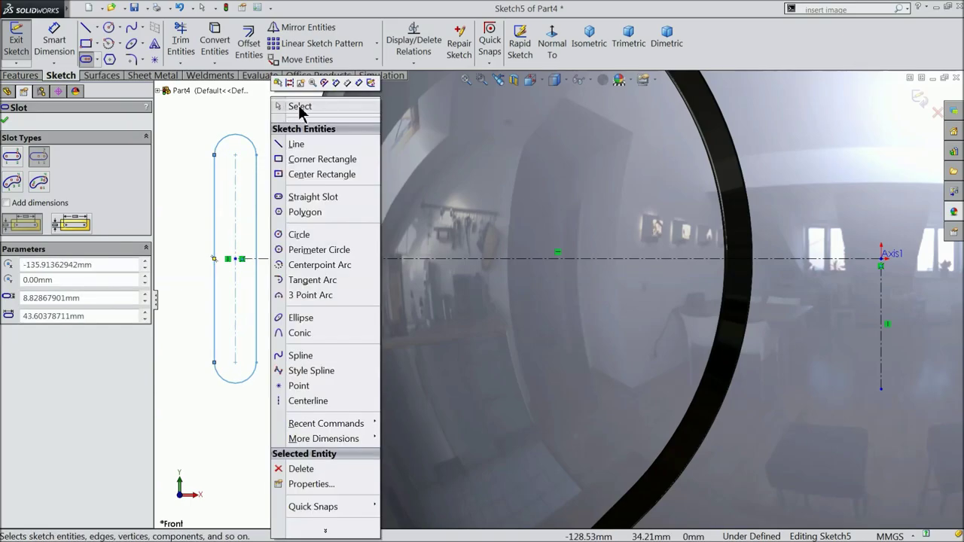
left_click(301, 105)
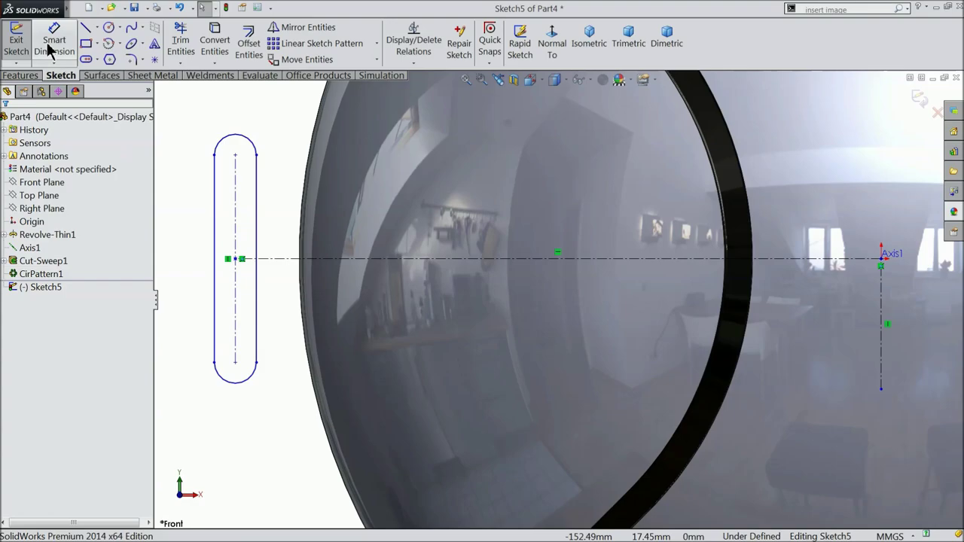
left_click(55, 41)
Dimension the slot to 5 mm length with an R0.5 mm end arc.
left_click(235, 234)
left_click(189, 250)
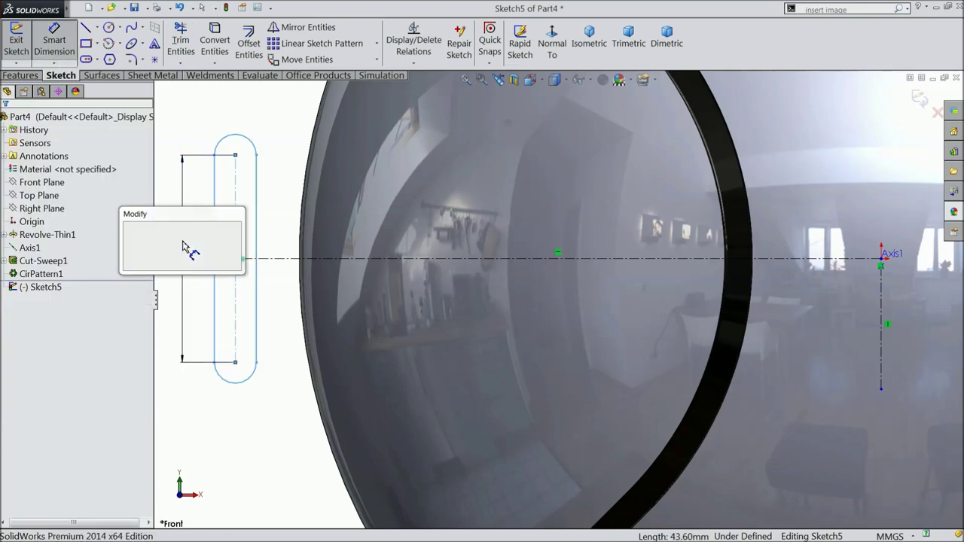
type("5")
left_click(130, 231)
scroll(286, 263, "down", 5)
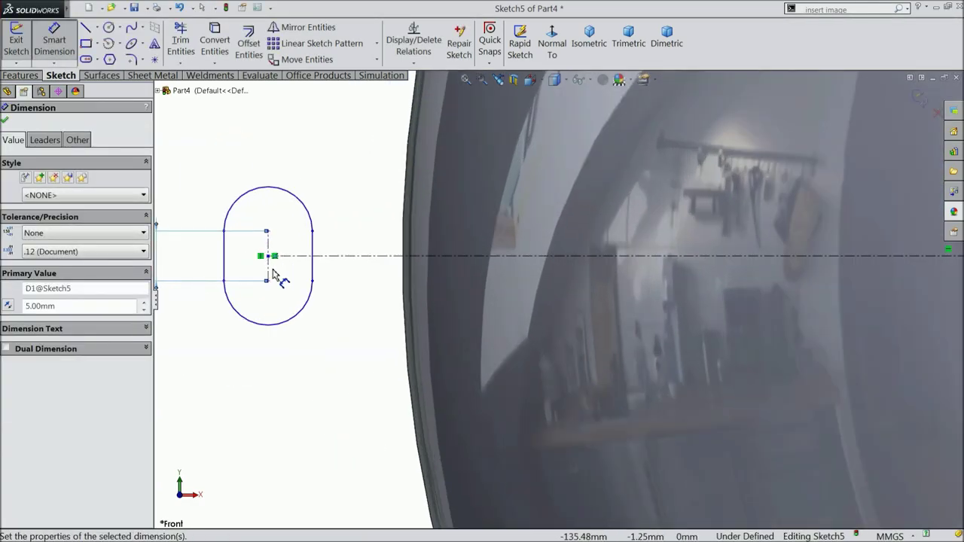
left_click(291, 155)
left_click(274, 126)
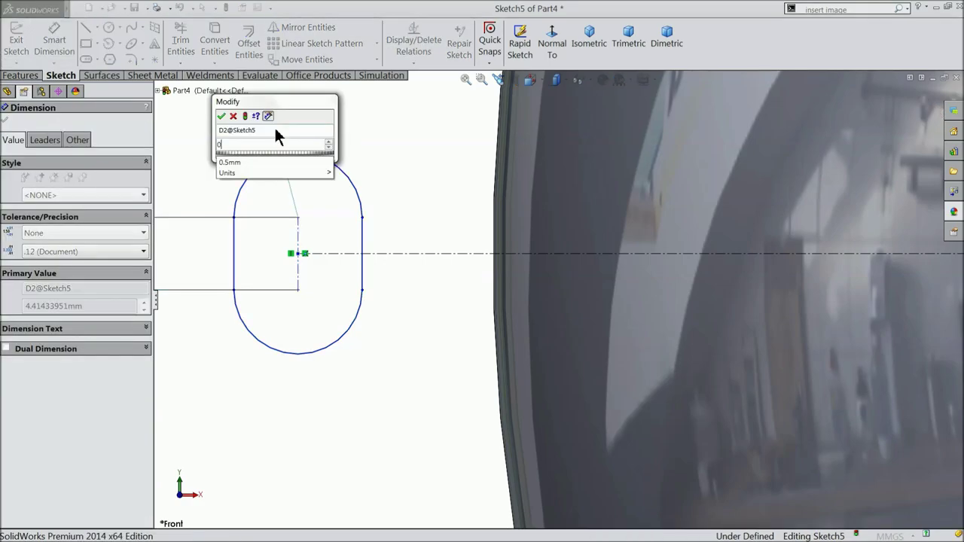
type("0.5")
left_click(221, 116)
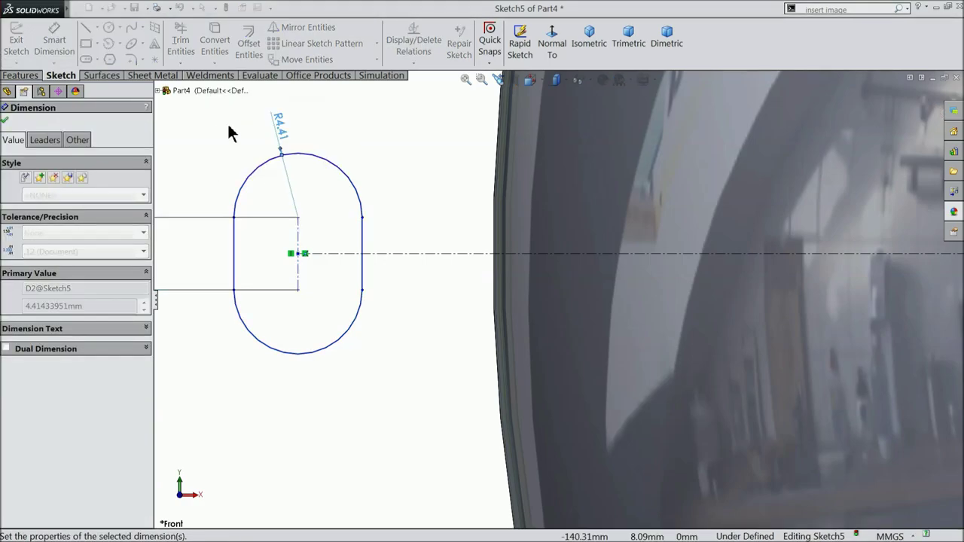
Set the slot centre 122.50 mm from Axis1 to fully define Sketch5.
scroll(325, 292, "up", 3)
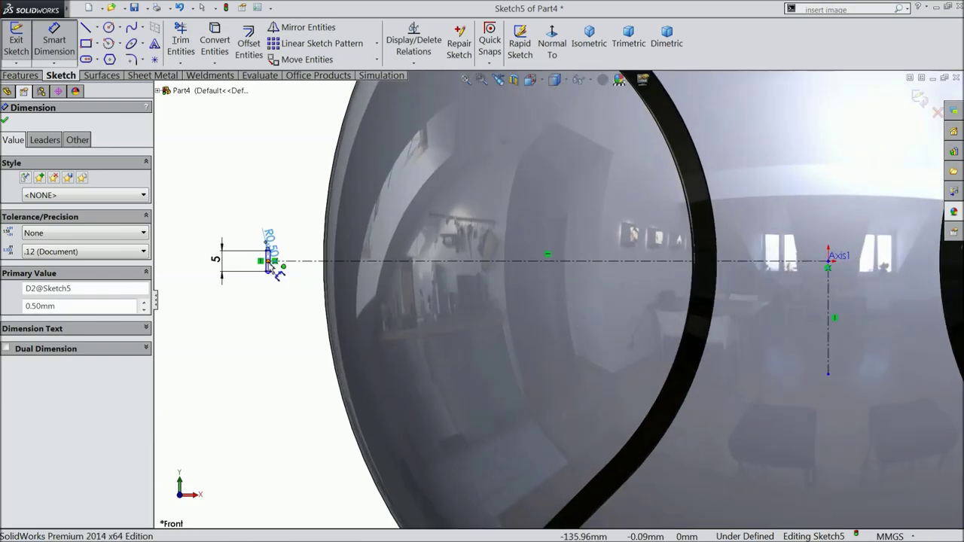
left_click(267, 262)
left_click(830, 266)
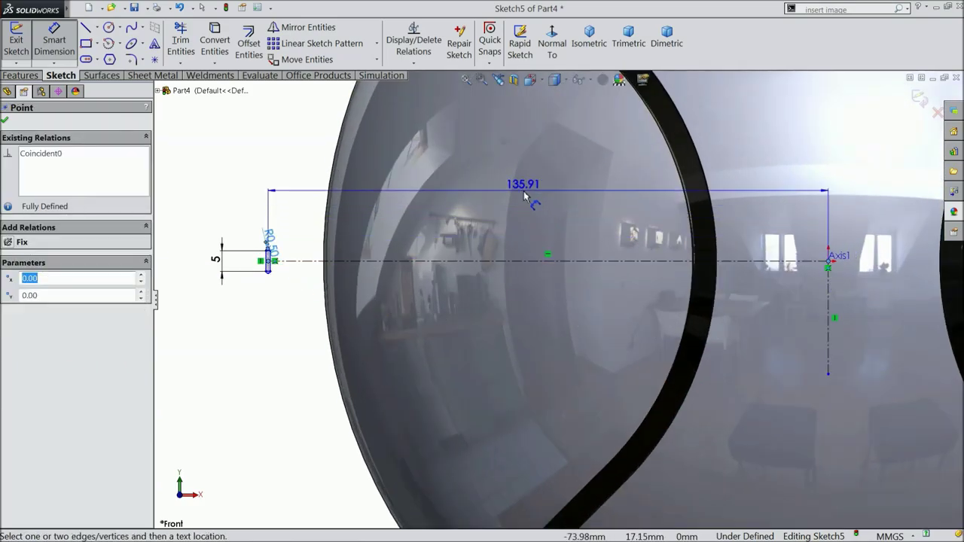
left_click(525, 191)
type("122.5")
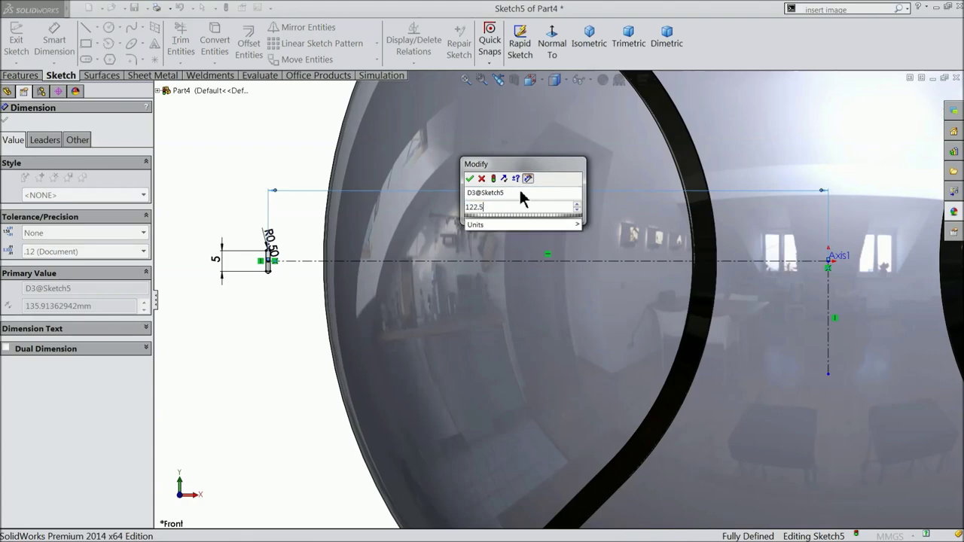
key("Return")
scroll(266, 261, "down", 5)
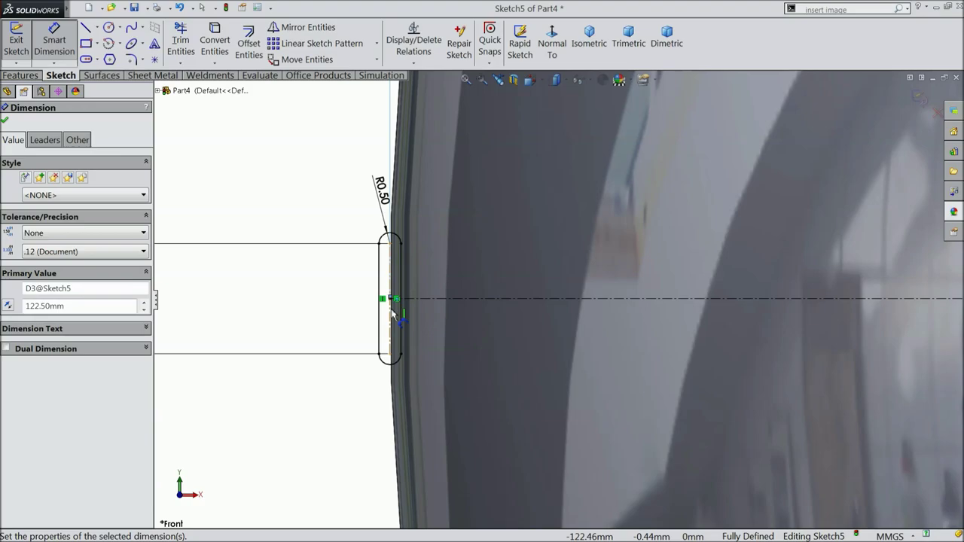
scroll(399, 316, "up", 5)
scroll(691, 300, "down", 3)
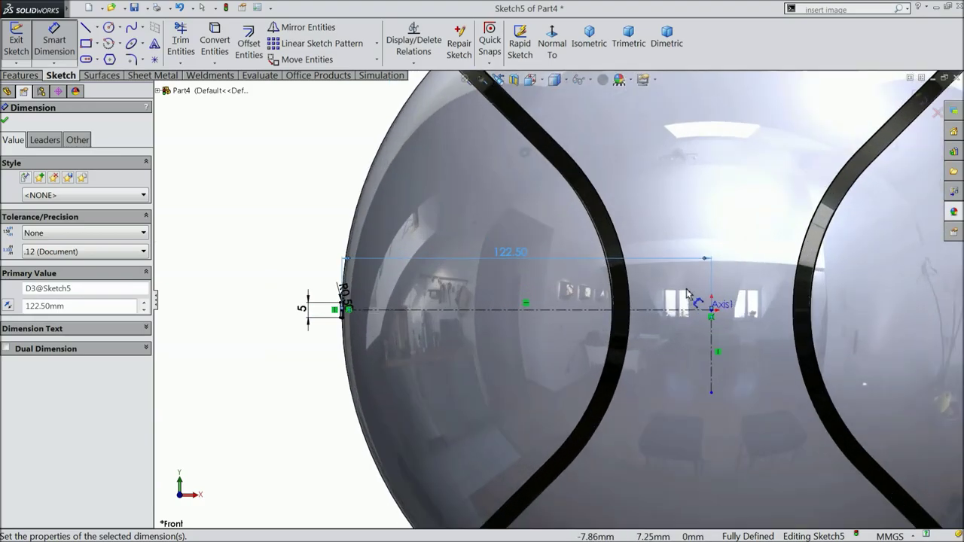
left_click(4, 123)
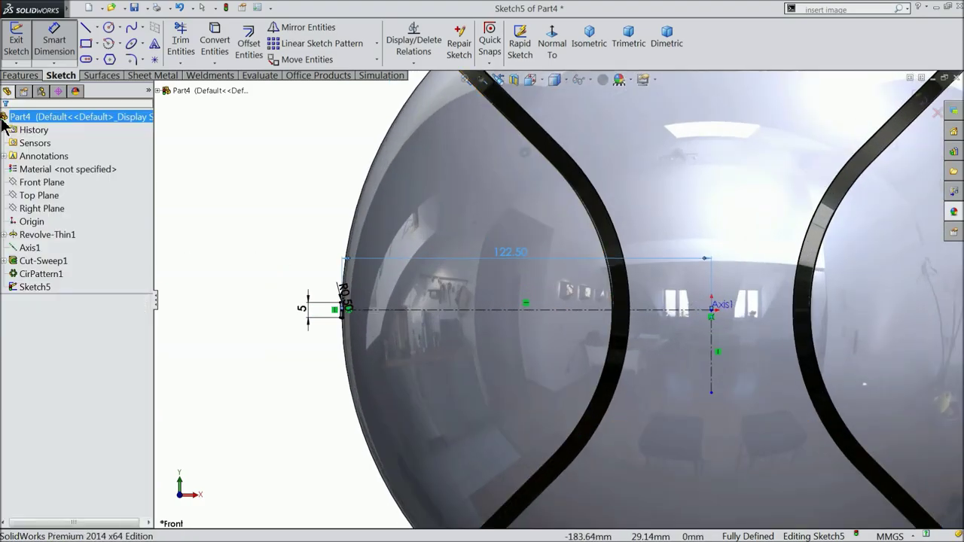
Revolve-cut Sketch5's slot 360° around the sketch centerline to form the equator groove.
left_click(20, 76)
left_click(281, 45)
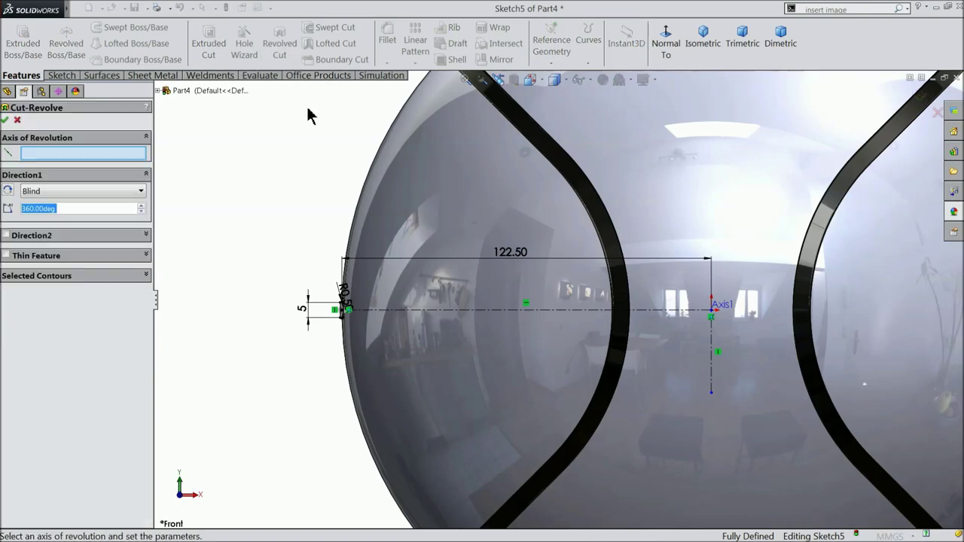
left_click(718, 349)
scroll(564, 366, "up", 4)
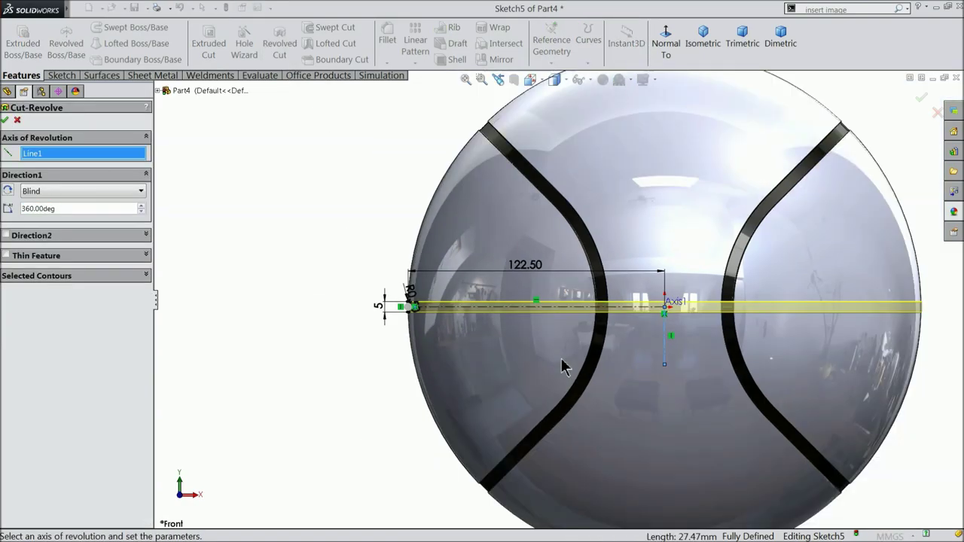
scroll(743, 292, "down", 2)
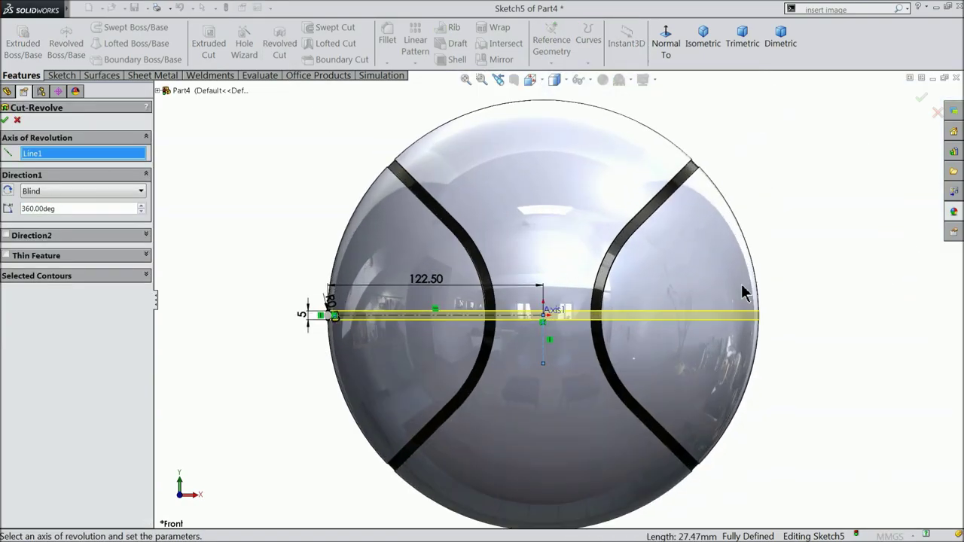
left_click(921, 103)
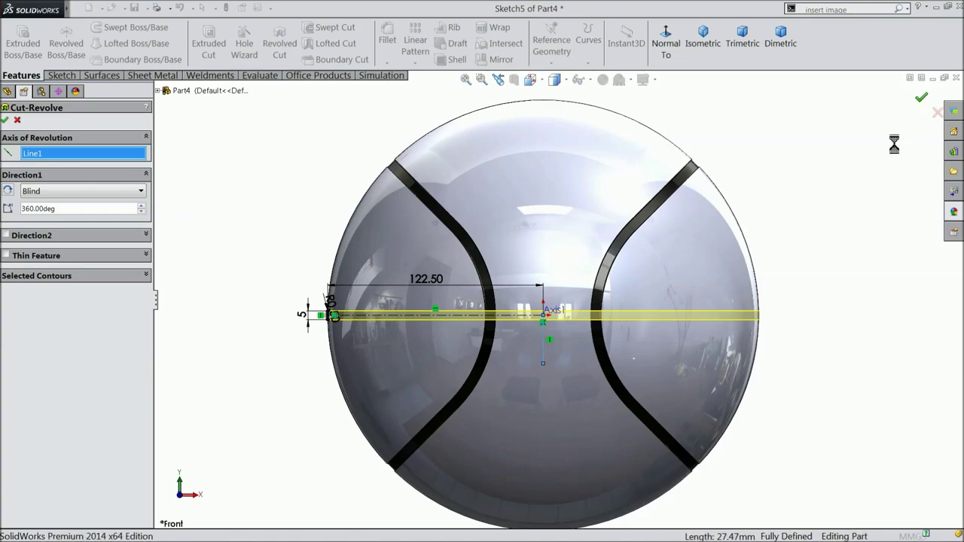
Inspect the equator groove and select Cut-Revolve1 in the FeatureManager tree.
left_click(801, 258)
scroll(543, 307, "down", 5)
middle_click_drag(542, 307, 542, 350)
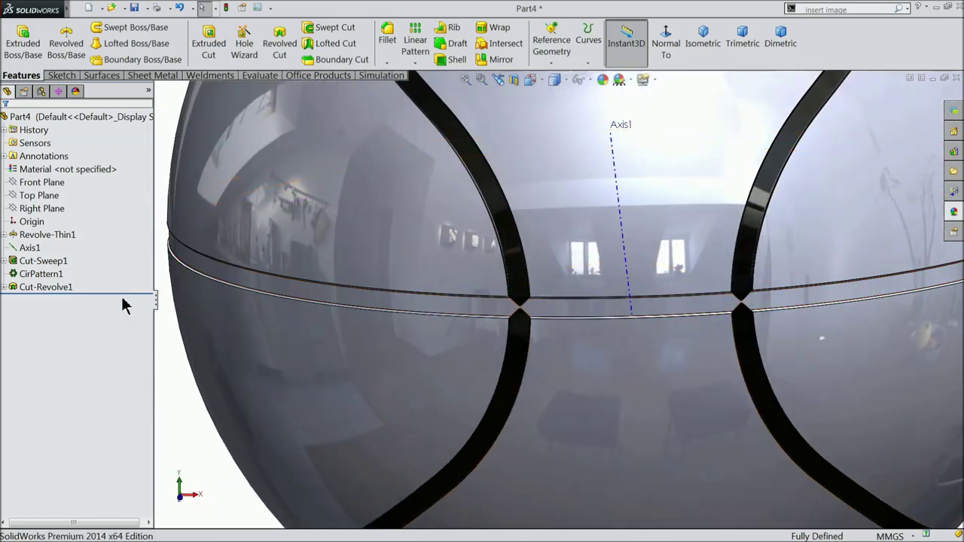
left_click(46, 288)
Apply the black palette swatch to Cut-Revolve1 through Edit Appearance.
key("f")
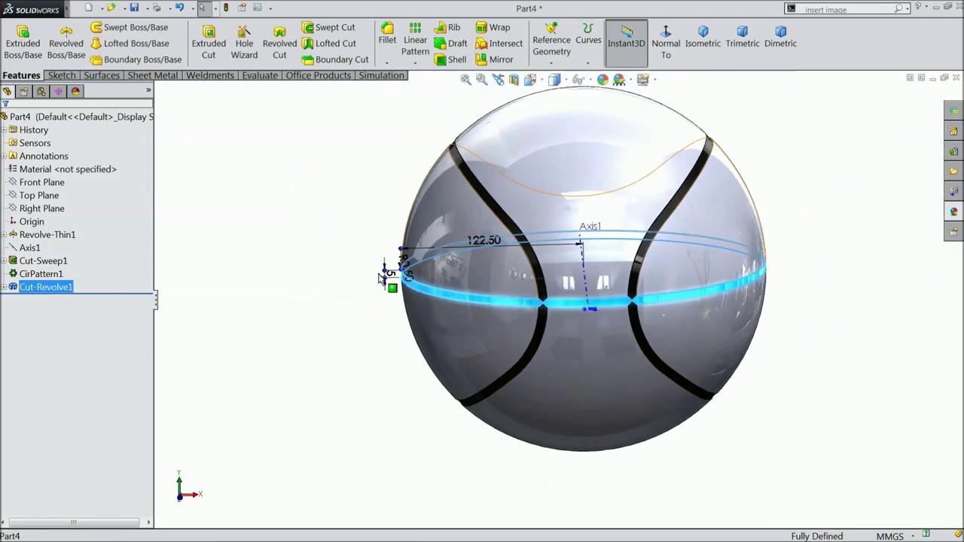
left_click(603, 80)
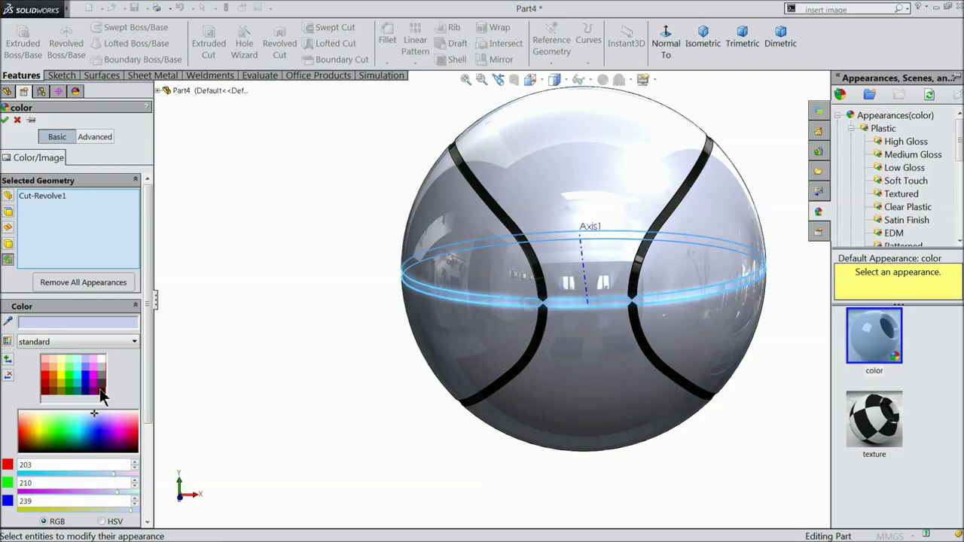
left_click(102, 392)
left_click(6, 120)
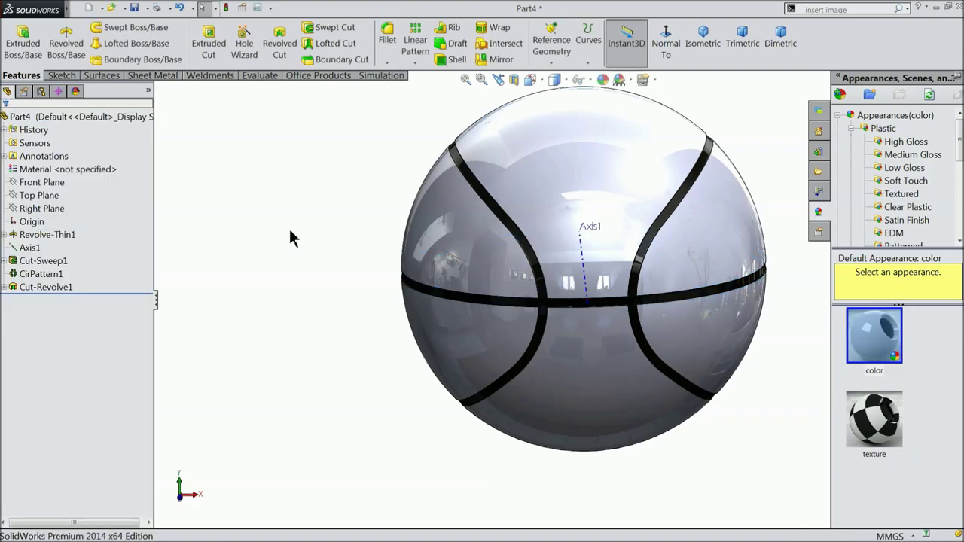
scroll(334, 243, "up", 4)
middle_click_drag(379, 261, 414, 340)
scroll(702, 308, "down", 3)
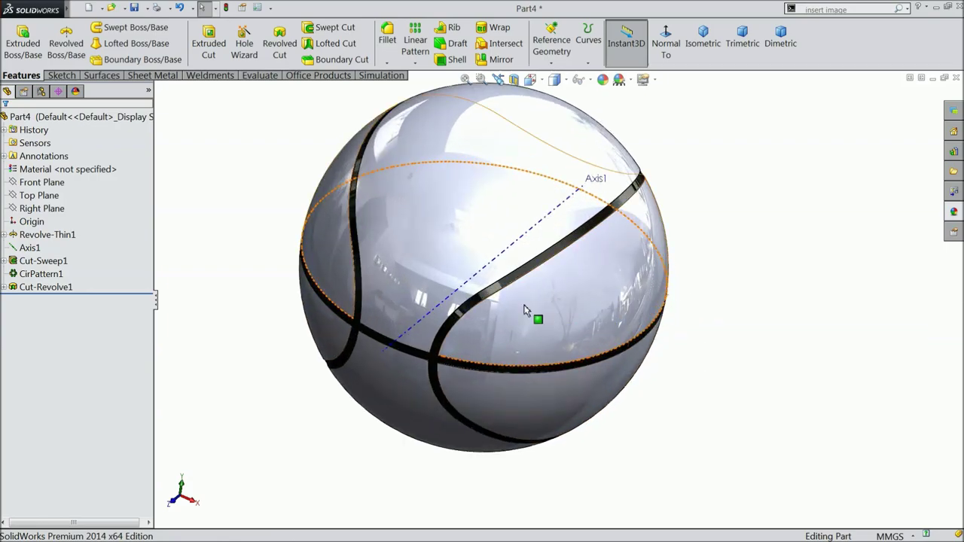
Set up a circular pattern of the equator groove around Axis1 at 90°.
left_click(414, 63)
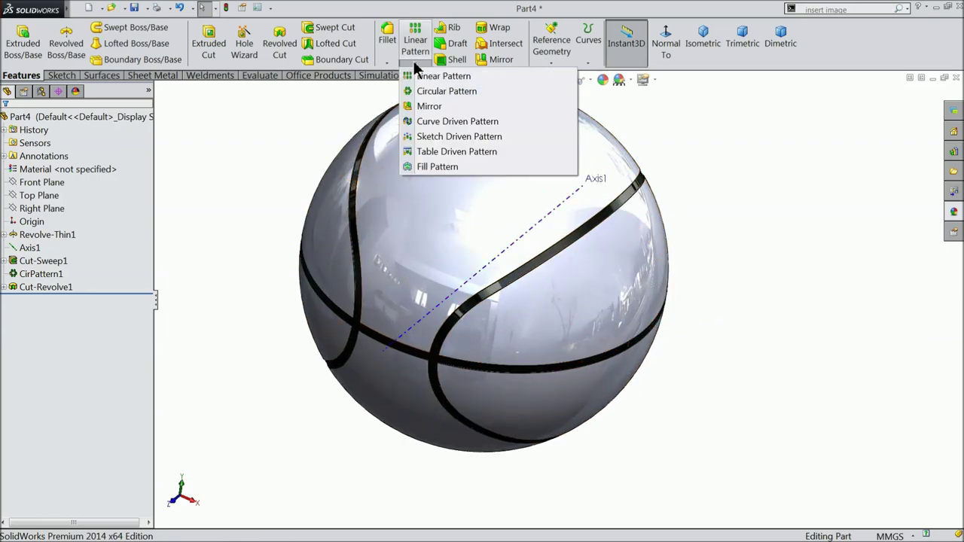
left_click(430, 90)
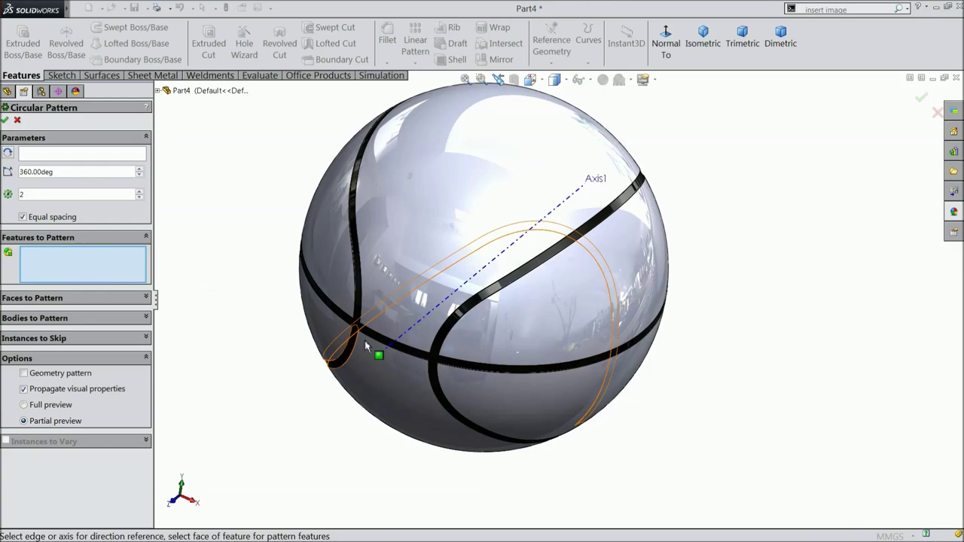
left_click(385, 345)
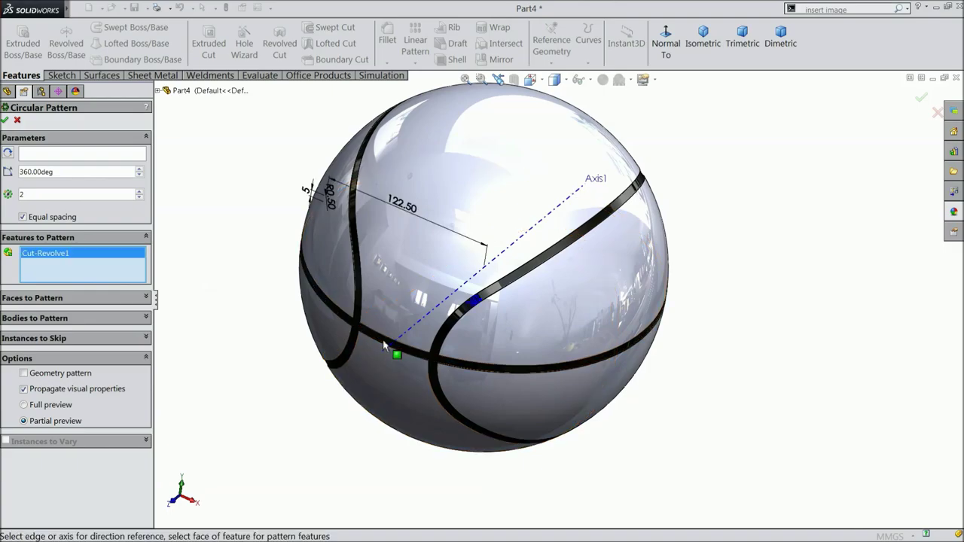
left_click(78, 155)
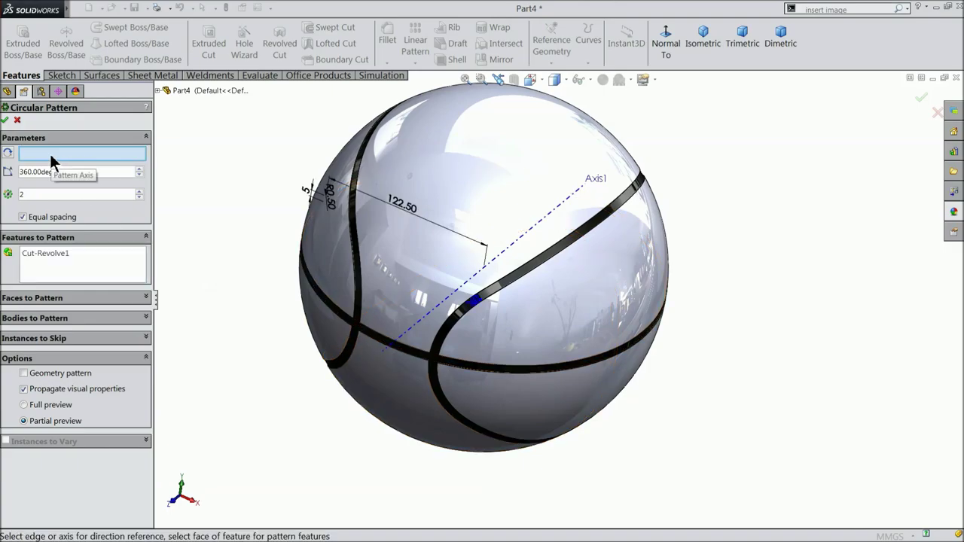
left_click(446, 306)
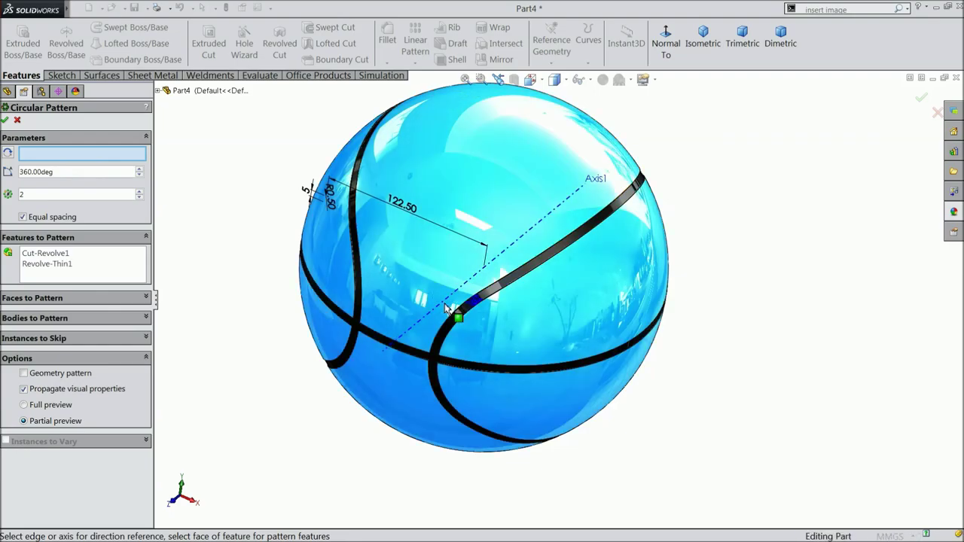
left_click(446, 307)
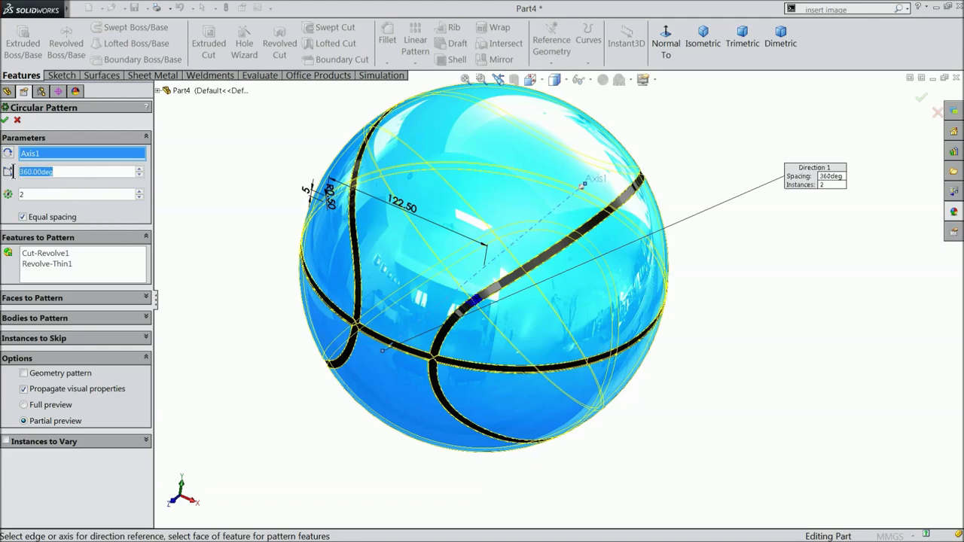
type("90")
key("Return")
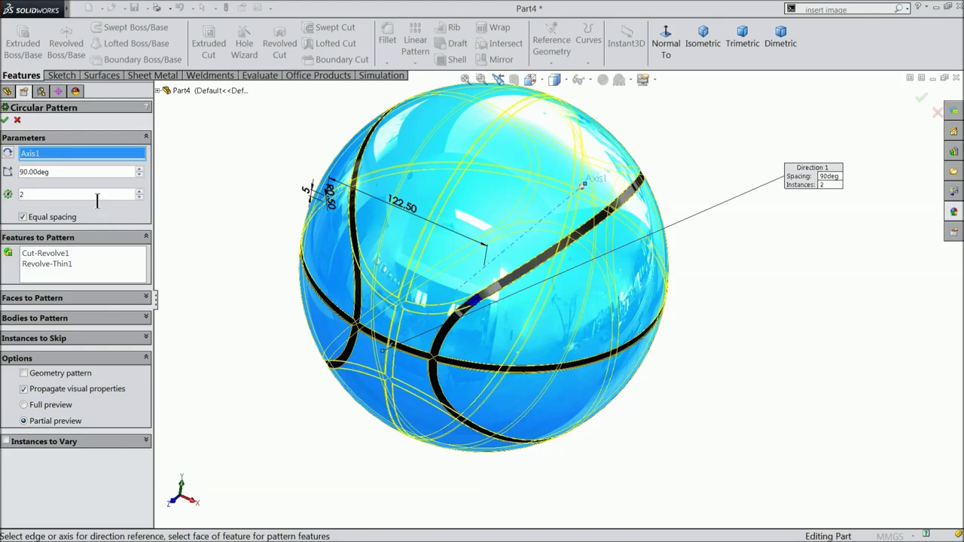
scroll(248, 198, "up", 3)
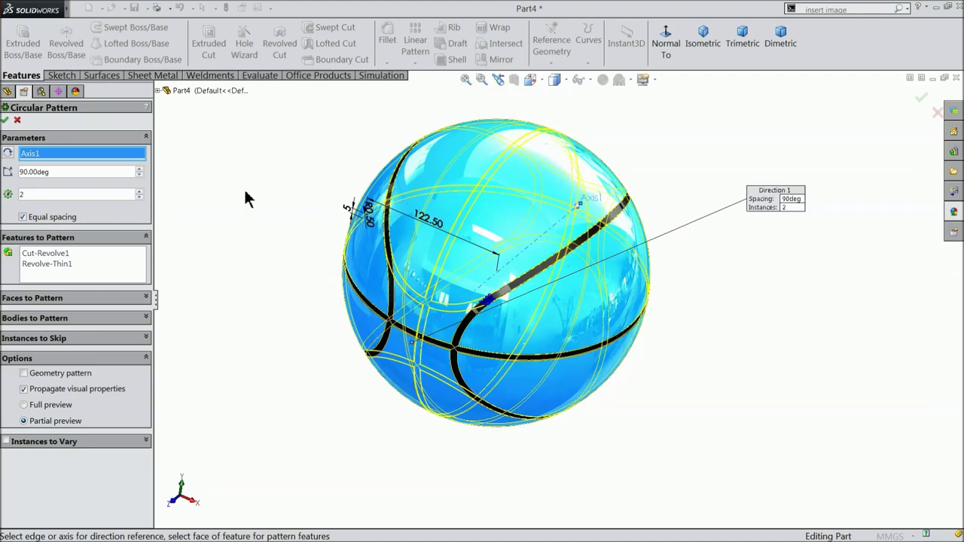
middle_click_drag(250, 200, 259, 190)
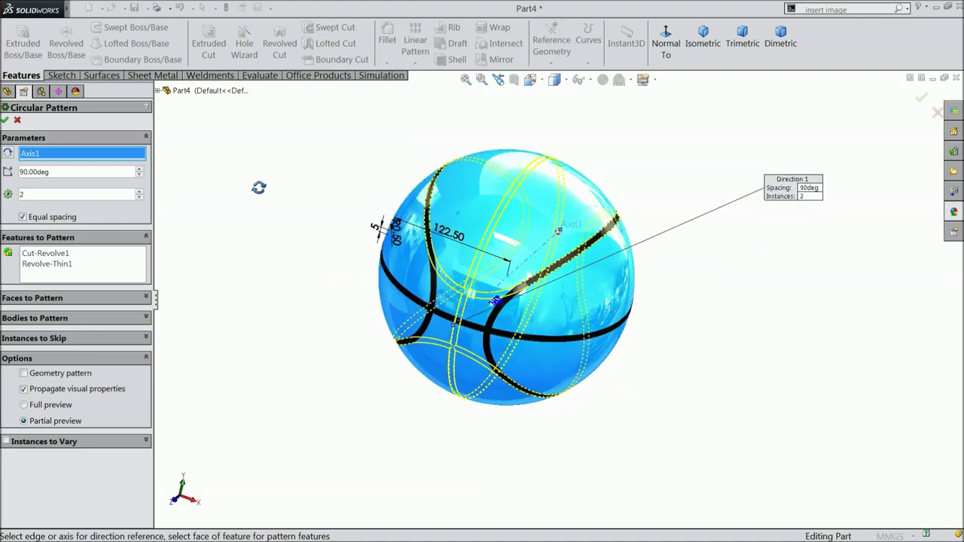
Remove Revolve-Thin1 from the patterned features, keeping only the Cut-Revolve1 groove.
left_click(50, 264)
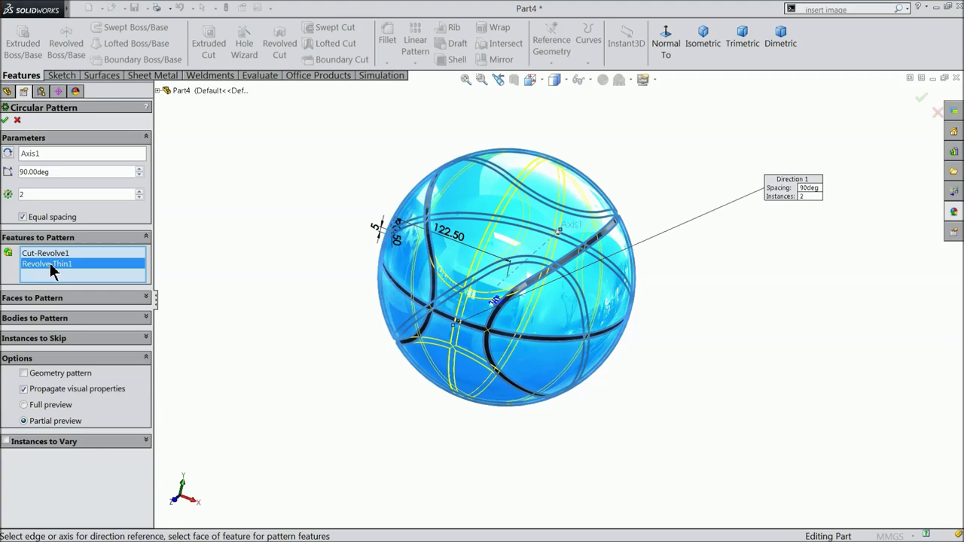
right_click(50, 263)
left_click(49, 258)
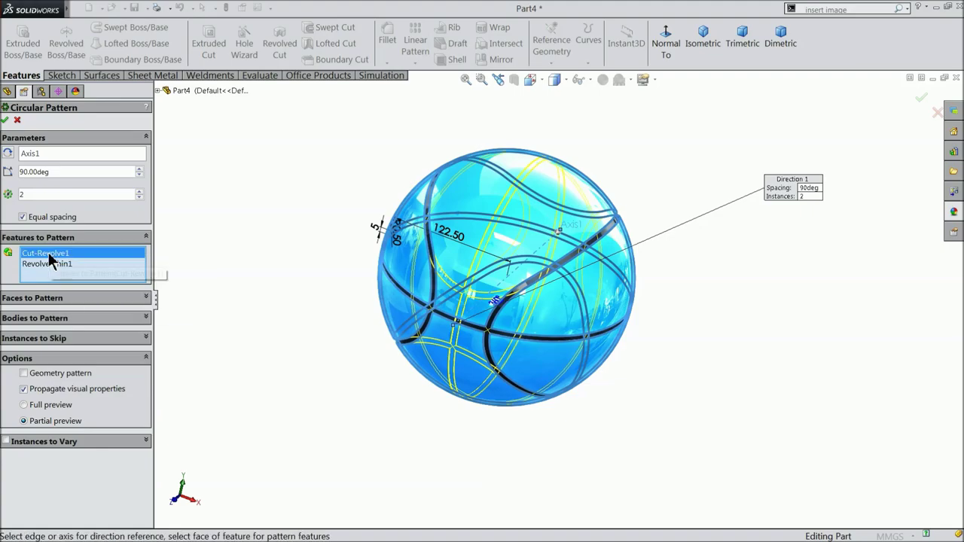
right_click(50, 257)
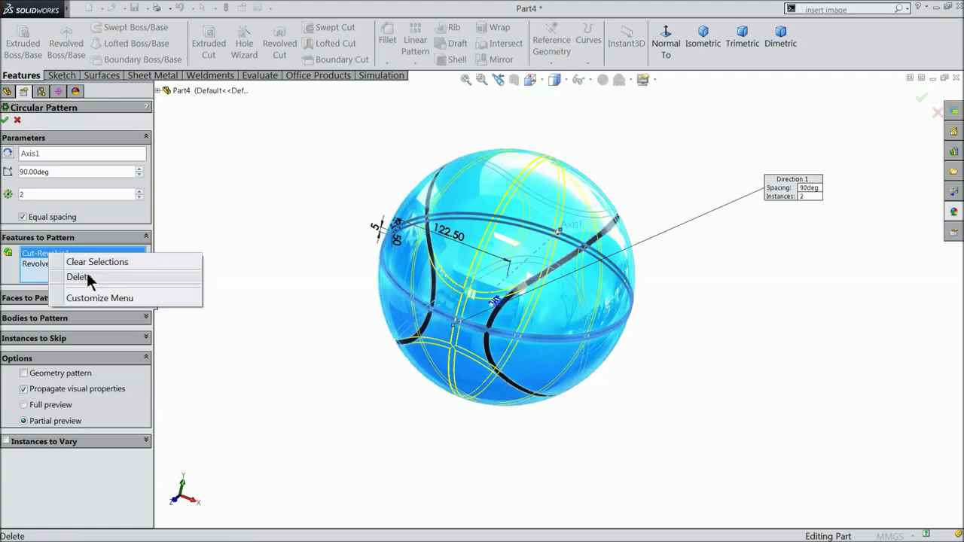
left_click(92, 263)
scroll(425, 315, "down", 4)
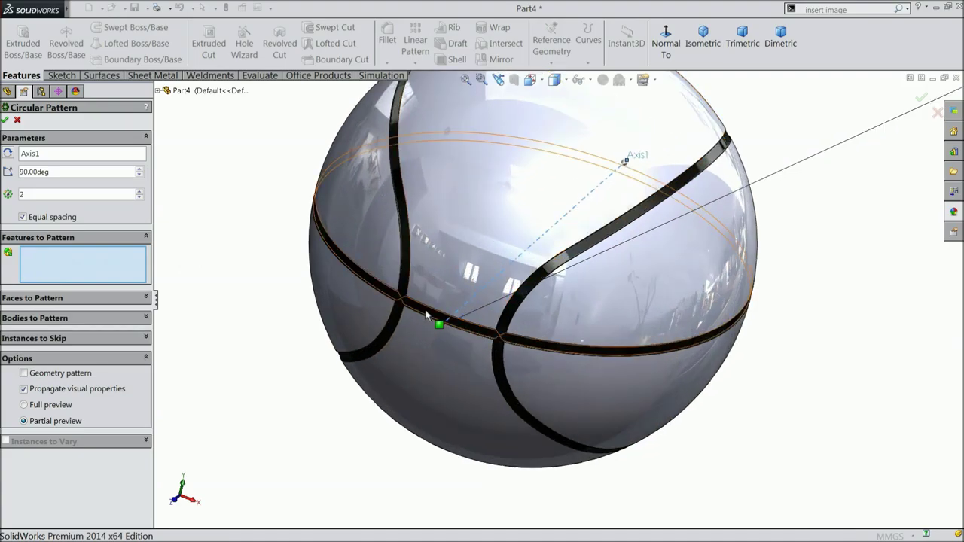
left_click(427, 318)
key("f")
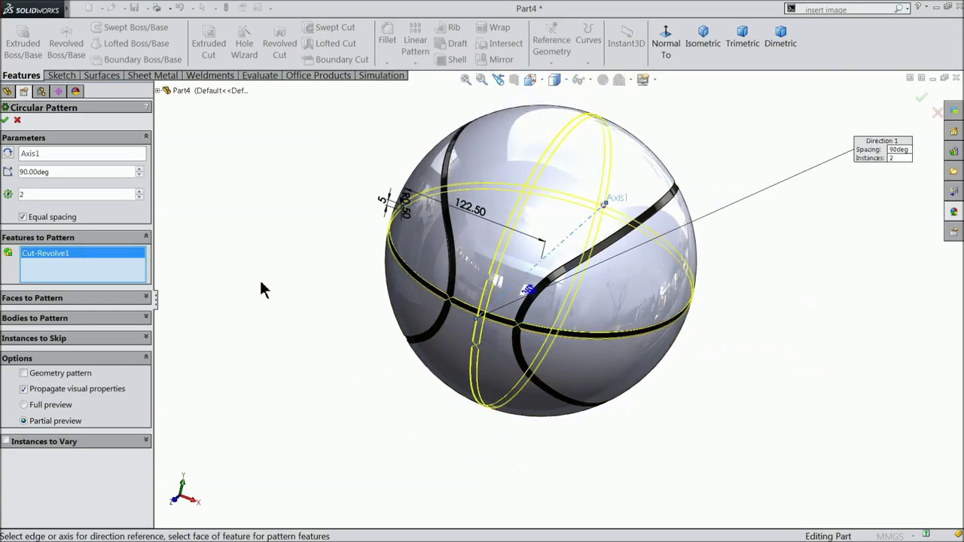
middle_click_drag(260, 284, 247, 288)
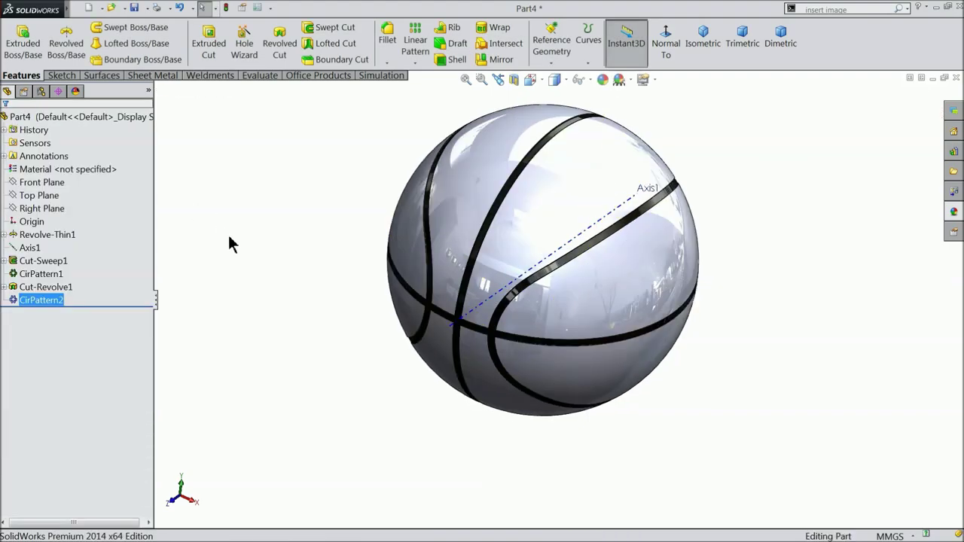
Hide Axis1 on the model.
left_click(496, 298)
left_click(527, 268)
middle_click_drag(577, 297, 573, 263)
scroll(579, 308, "up", 5)
scroll(573, 263, "down", 2)
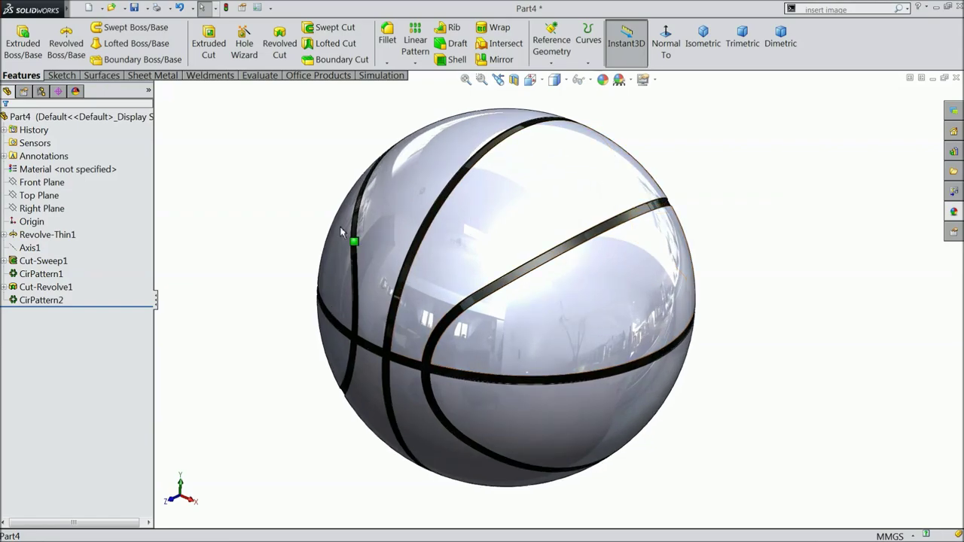
Apply the blue dimpled Patterned plastic appearance to the whole Part4 ball.
left_click(82, 121)
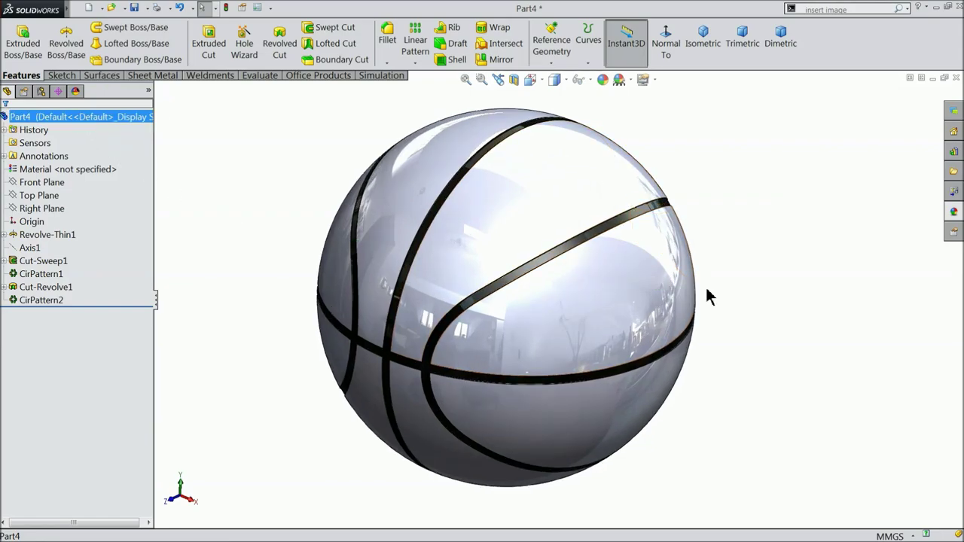
left_click(956, 210)
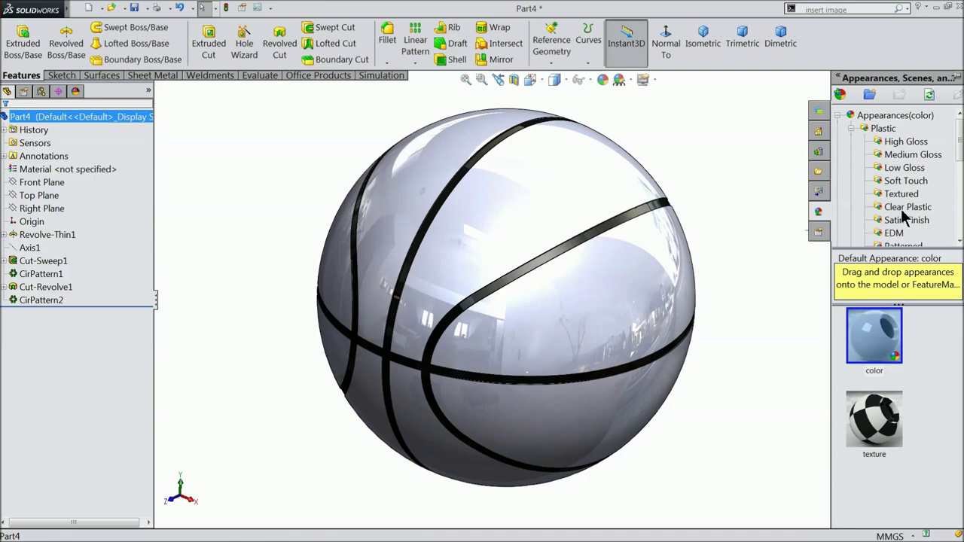
scroll(904, 217, "down", 1)
left_click(895, 233)
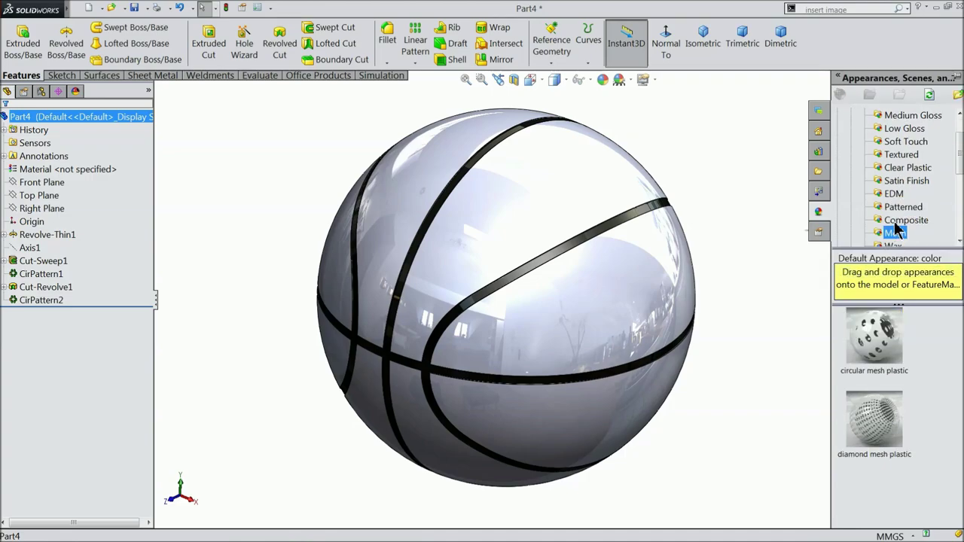
left_click(896, 220)
left_click(897, 208)
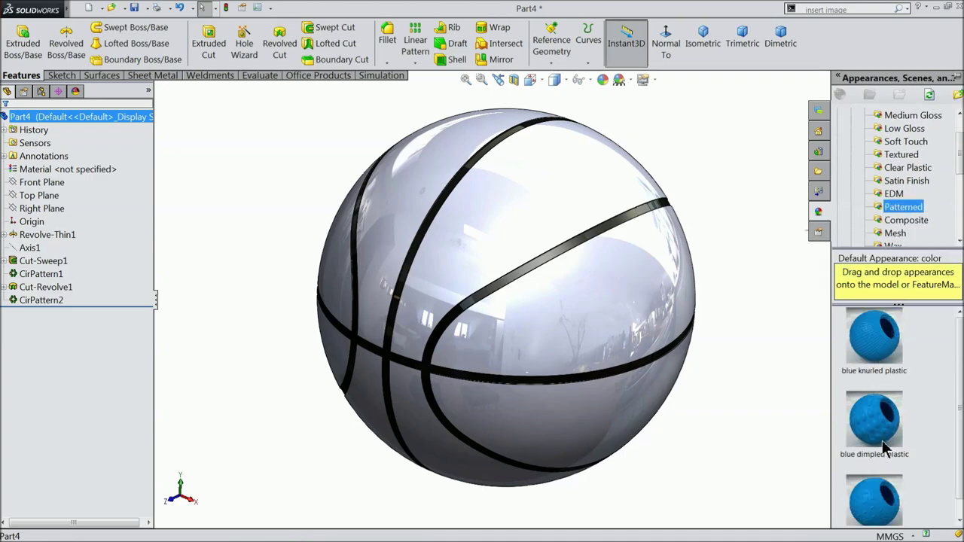
left_click_drag(885, 441, 663, 269)
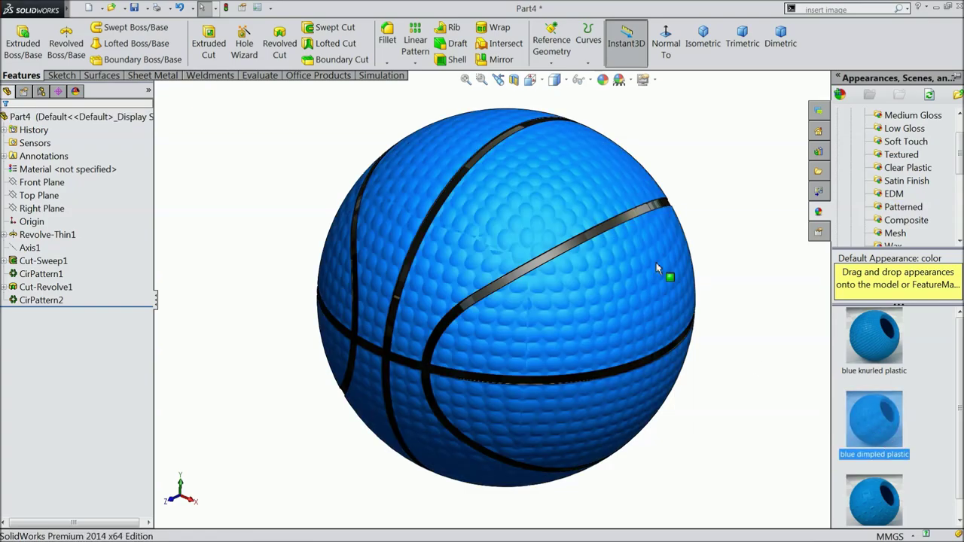
Bring up the settings of the blue dimpled plastic appearance.
left_click(602, 79)
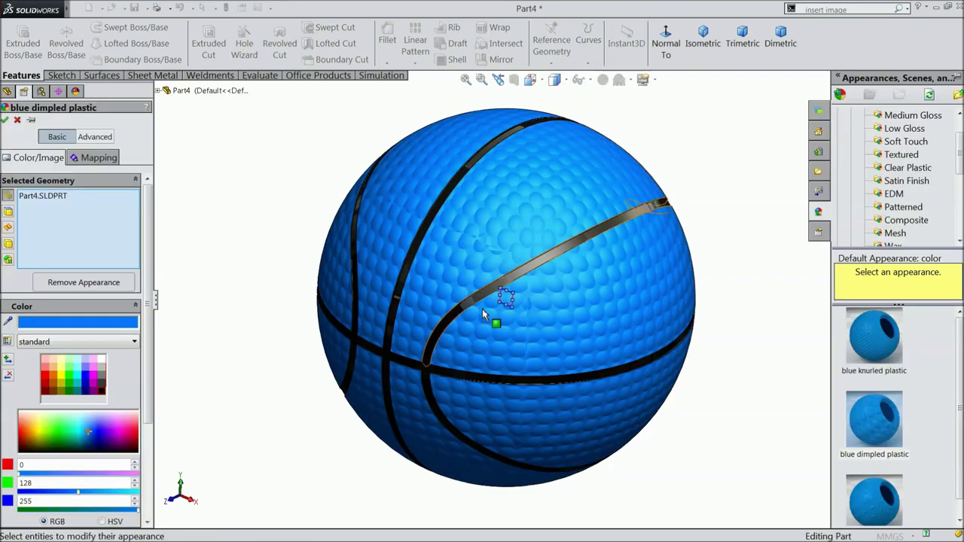
scroll(527, 313, "down", 5)
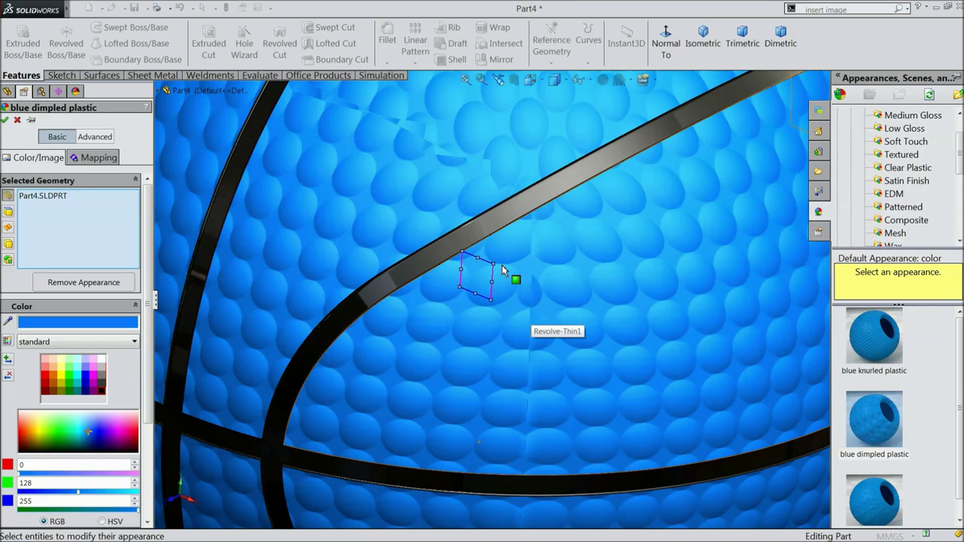
scroll(490, 265, "up", 3)
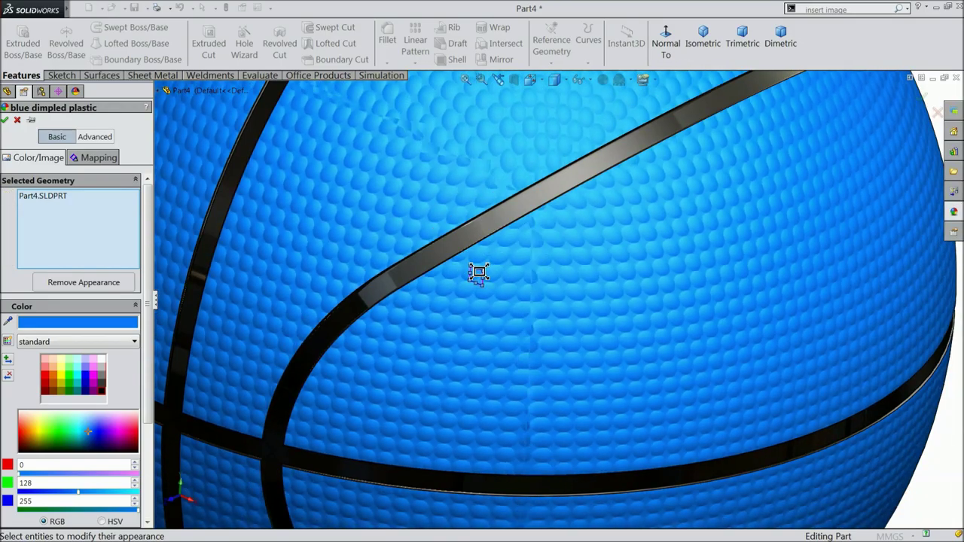
scroll(477, 274, "up", 2)
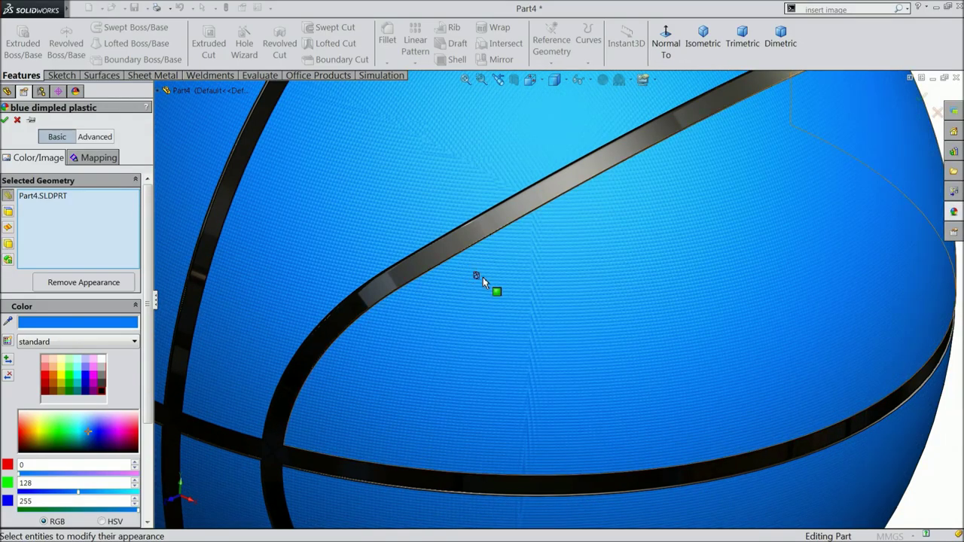
scroll(482, 276, "up", 3)
scroll(482, 271, "down", 5)
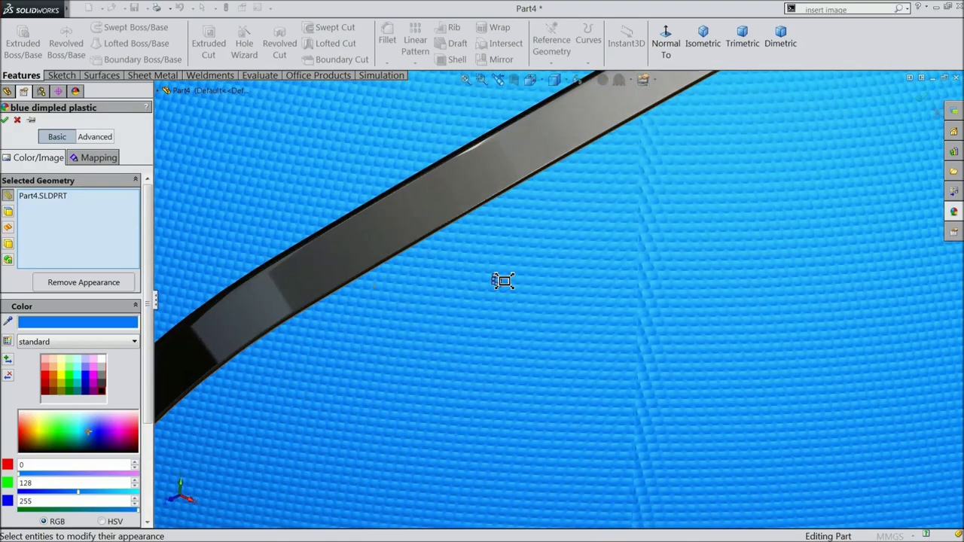
scroll(504, 281, "down", 4)
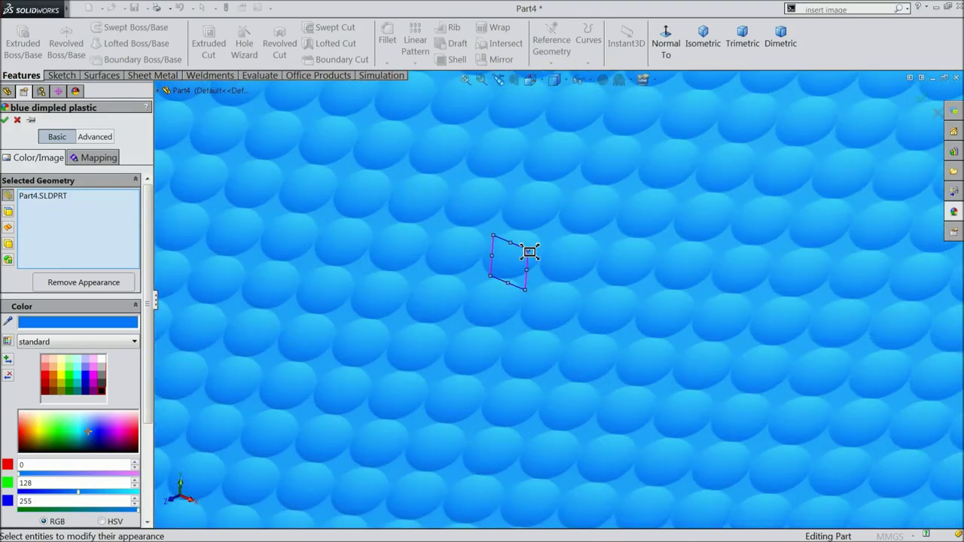
scroll(531, 251, "down", 2)
scroll(490, 289, "up", 5)
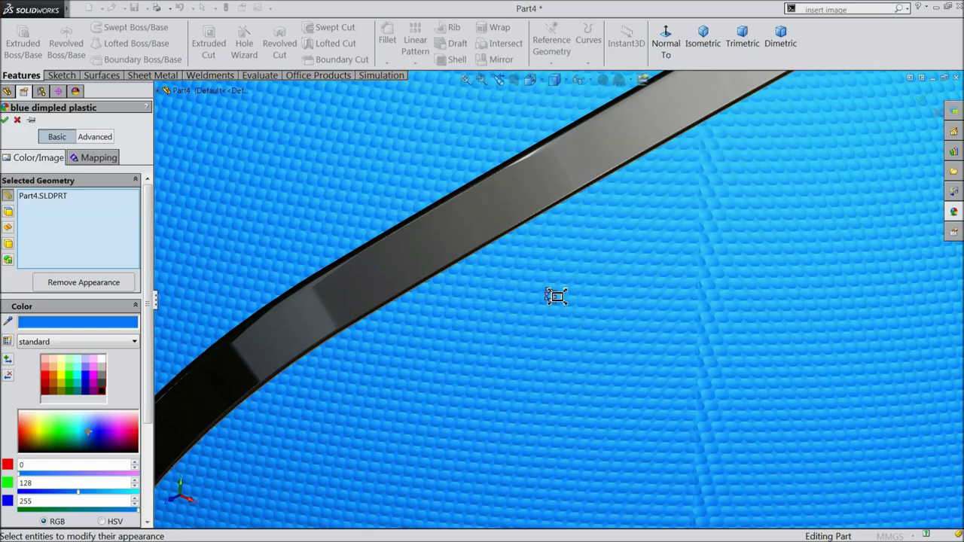
scroll(558, 304, "down", 2)
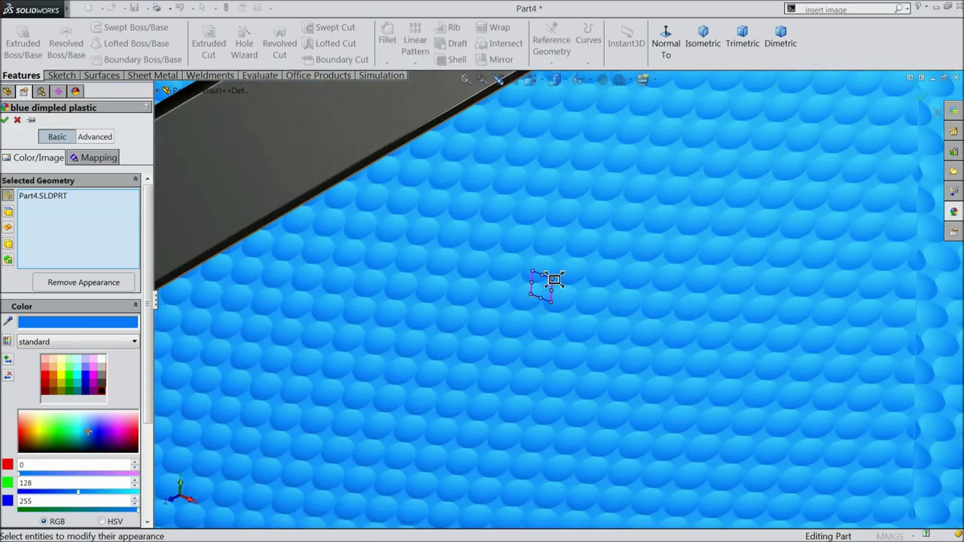
scroll(554, 279, "up", 8)
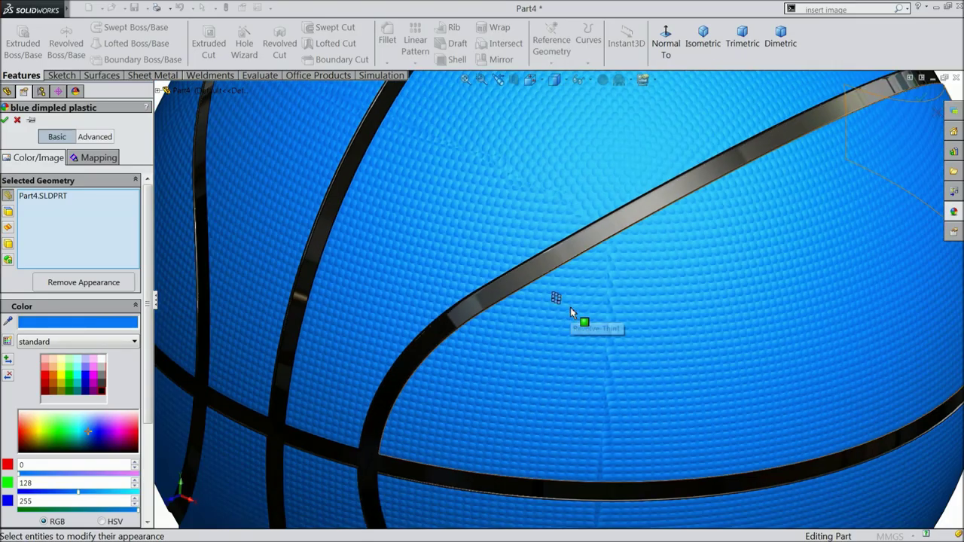
scroll(572, 313, "up", 5)
scroll(641, 335, "up", 2)
scroll(623, 325, "down", 1)
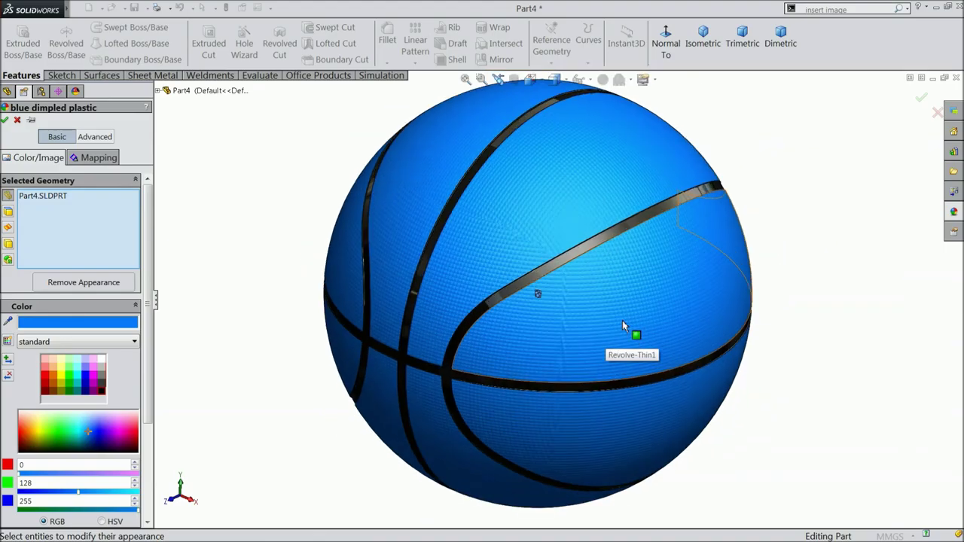
Recolour the dimpled plastic orange (RGB 232, 113, 8) and accept it.
left_click(55, 378)
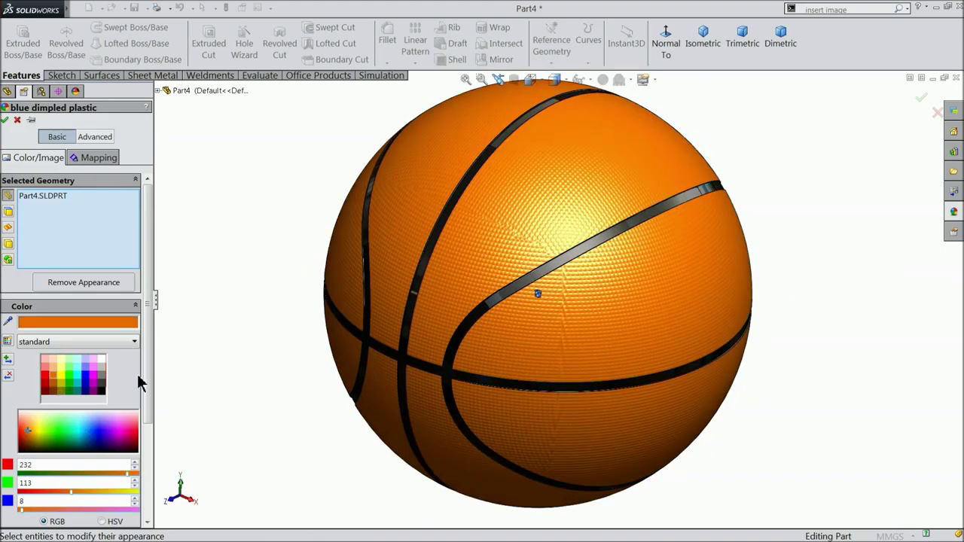
left_click(6, 120)
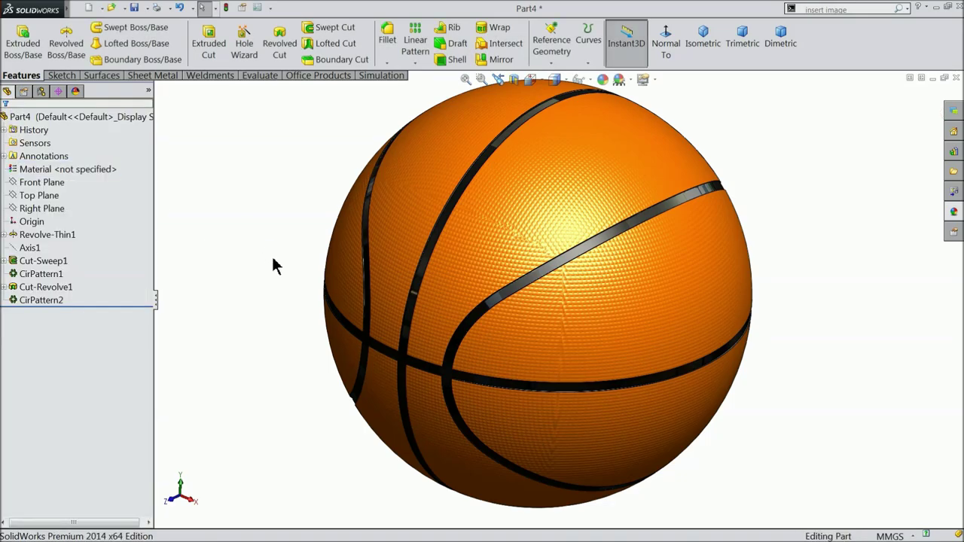
middle_click_drag(273, 266, 264, 290)
scroll(509, 345, "up", 3)
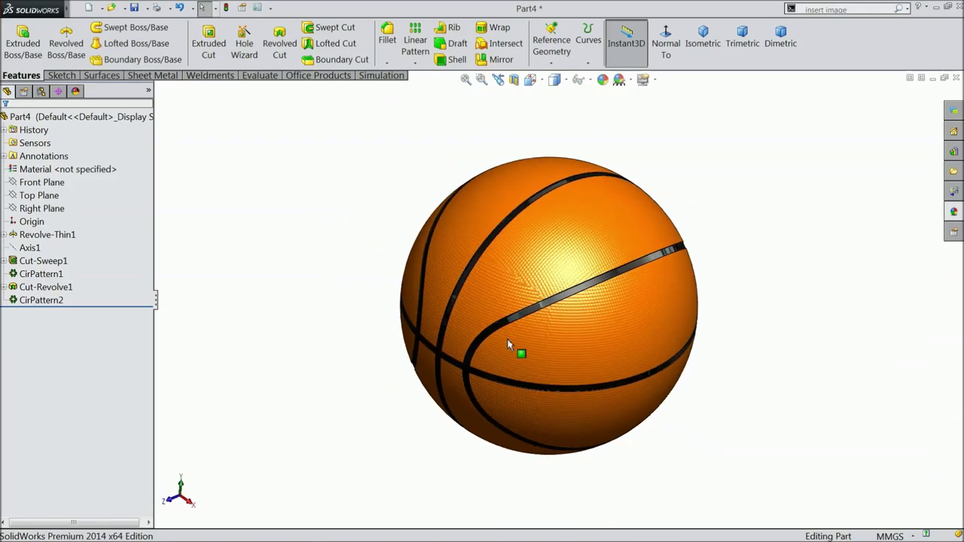
scroll(509, 345, "down", 2)
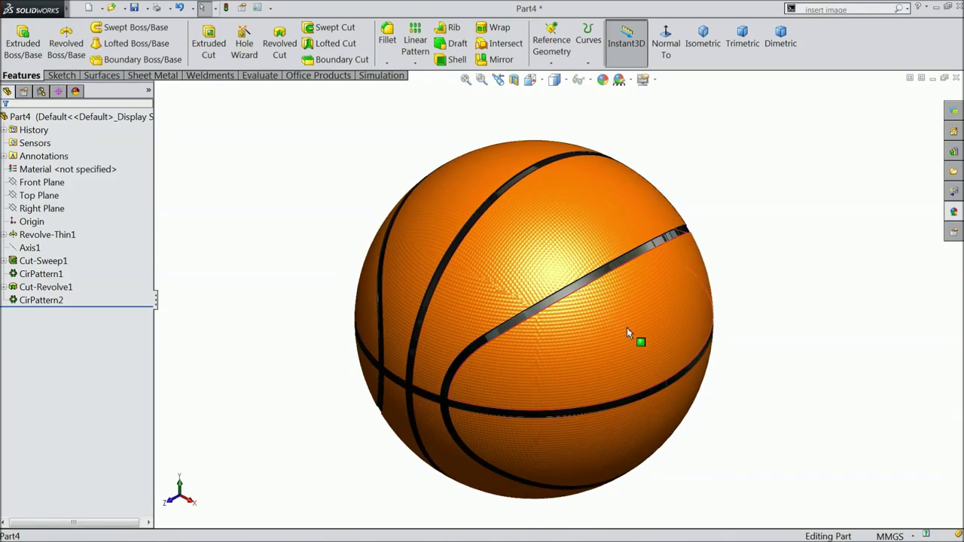
Create reference plane Plane1 offset 130 mm from the Right Plane.
scroll(629, 334, "down", 2)
scroll(569, 349, "up", 3)
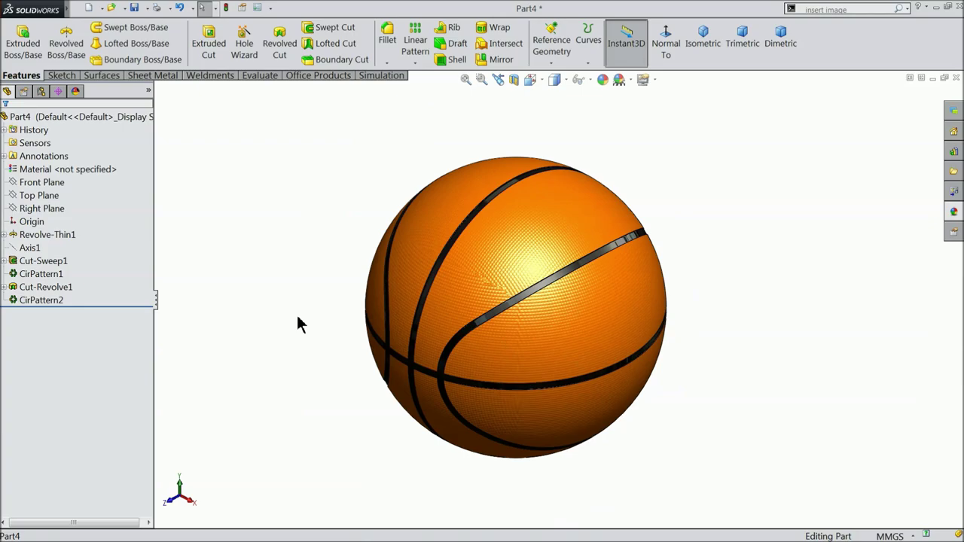
middle_click_drag(477, 276, 487, 265)
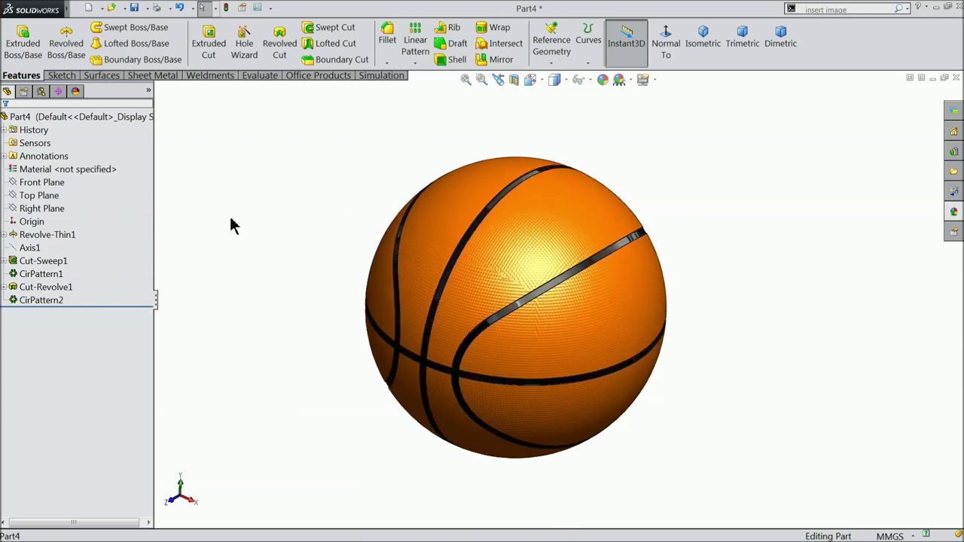
left_click(27, 210)
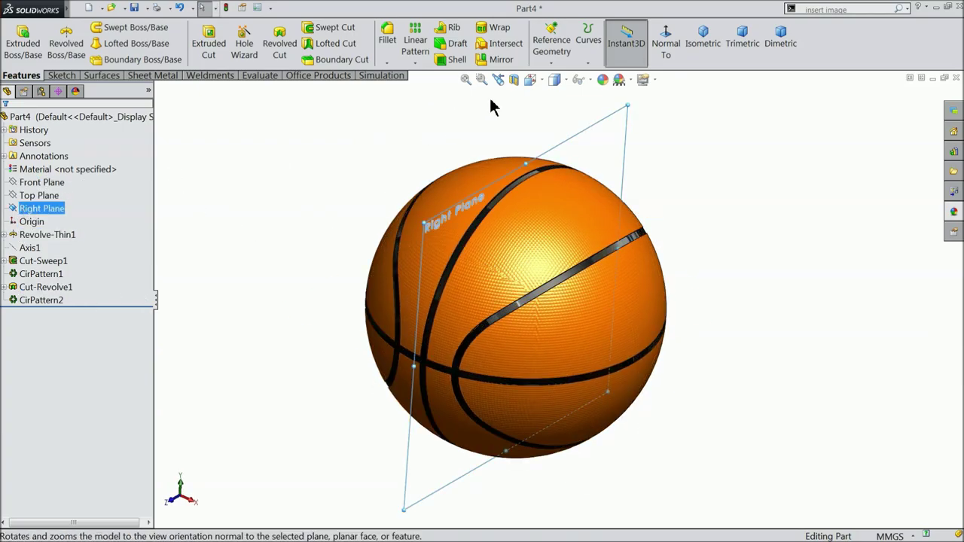
left_click(554, 66)
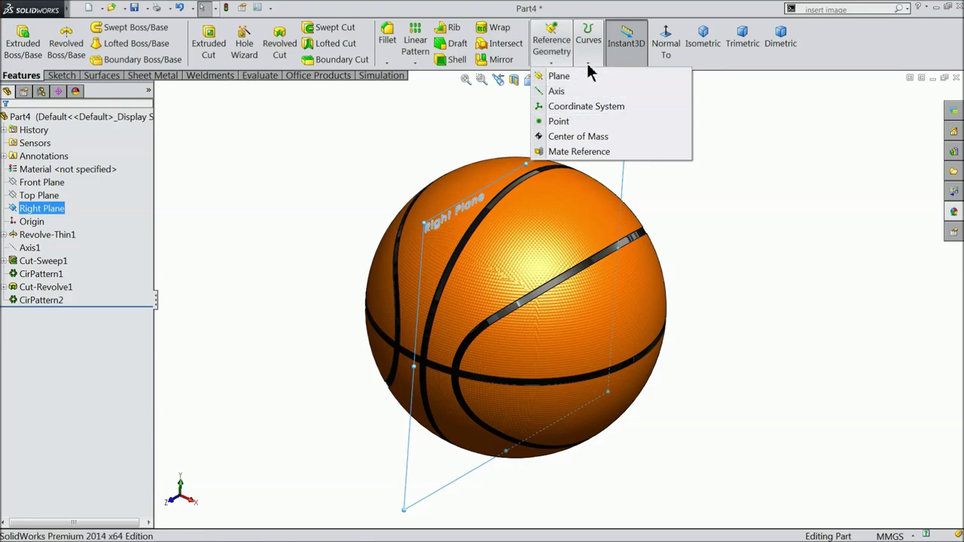
left_click(559, 77)
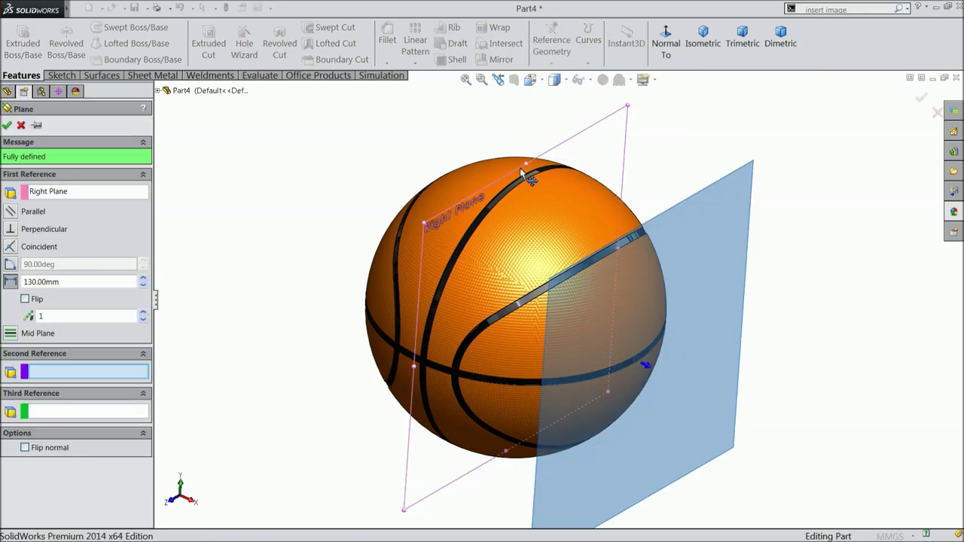
middle_click_drag(321, 253, 235, 254)
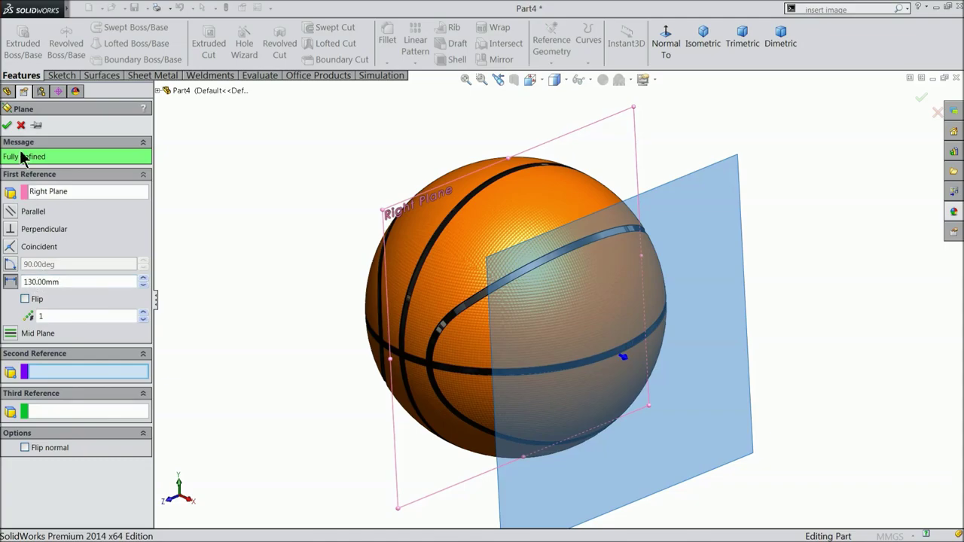
left_click(7, 126)
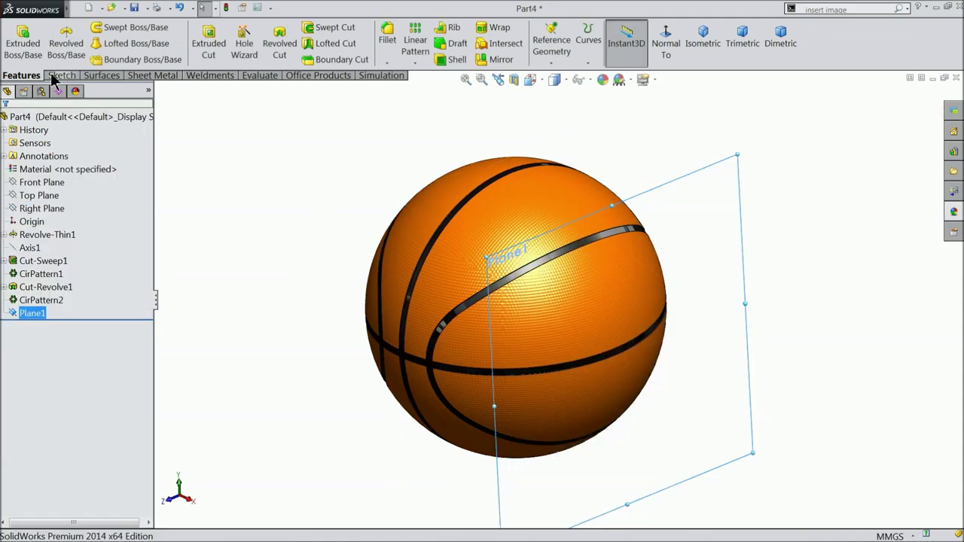
Sketch a horizontal centerline across the ball on Plane1, just above the seam.
left_click(57, 76)
left_click(24, 43)
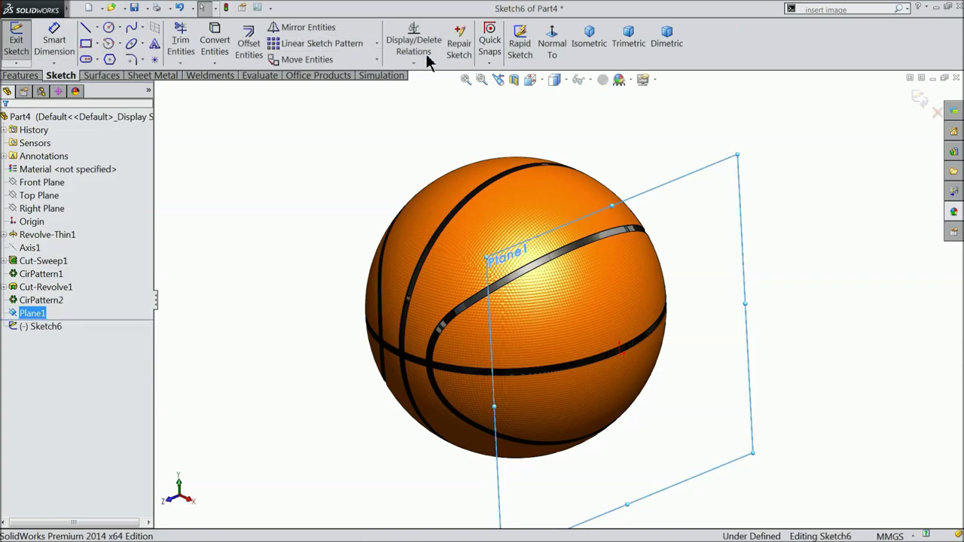
left_click(555, 50)
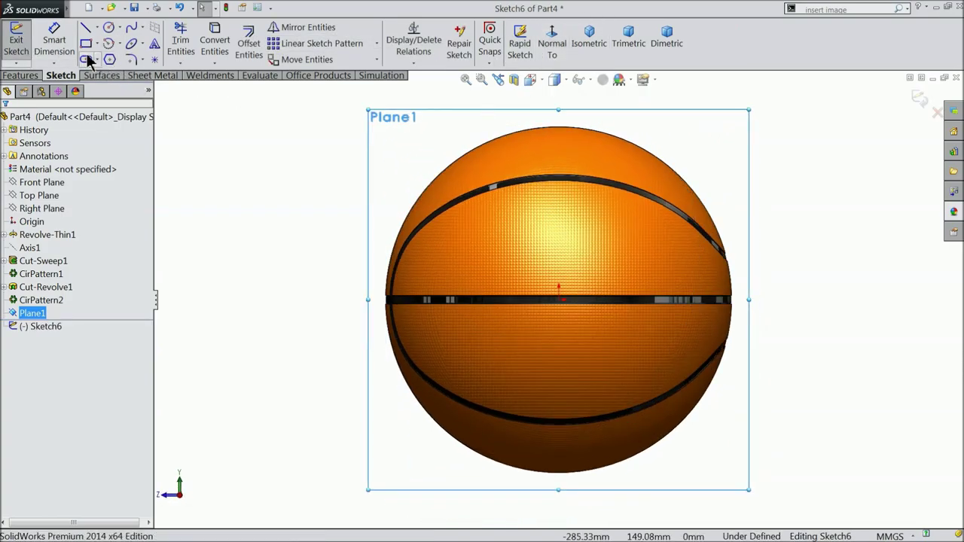
left_click(98, 28)
left_click(105, 58)
scroll(584, 283, "down", 3)
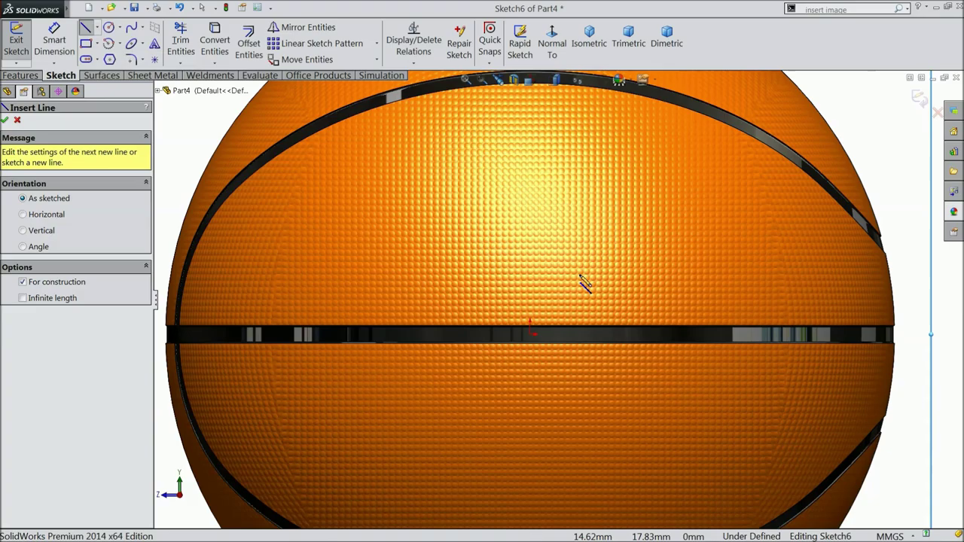
left_click(306, 303)
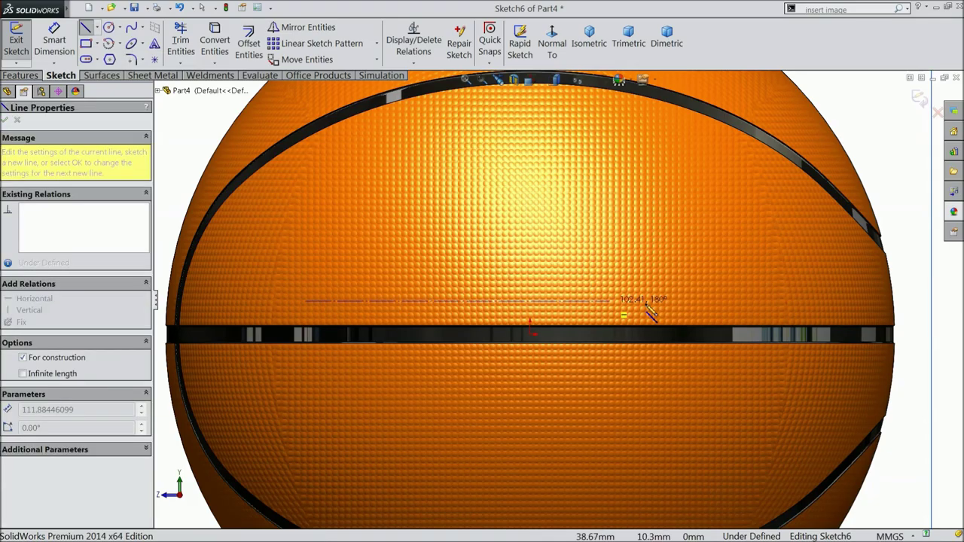
left_click(753, 308)
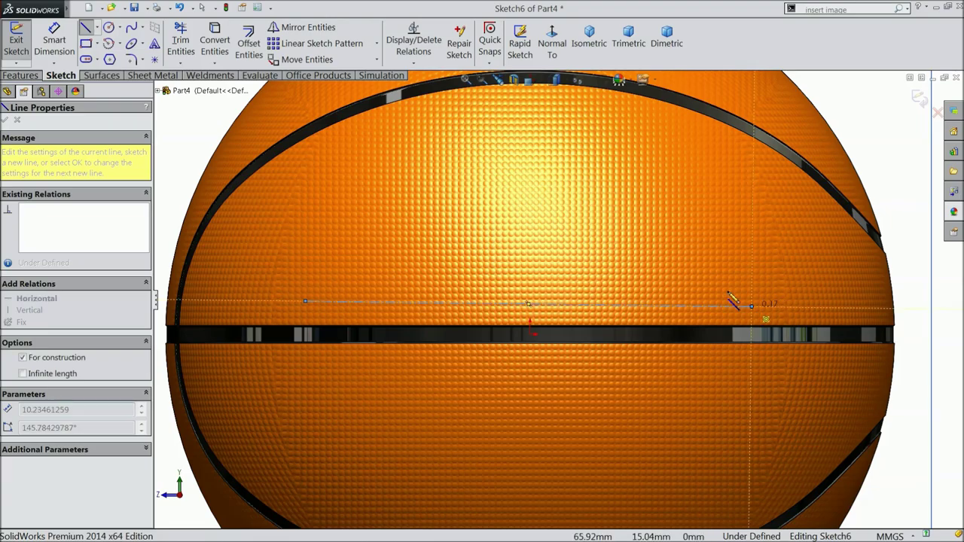
right_click(702, 89)
left_click(731, 99)
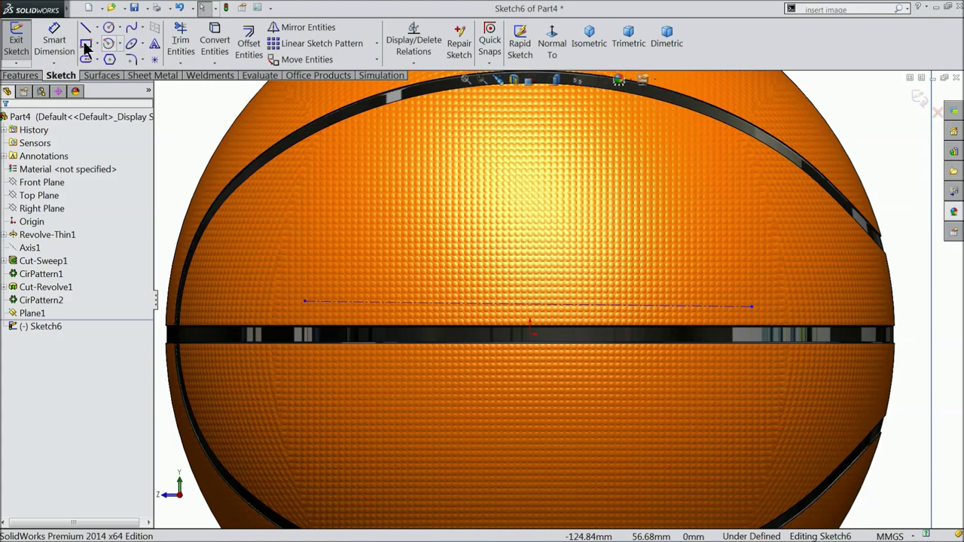
Add 'adidas' sketch text along the centerline in Century Gothic Bold.
left_click(155, 44)
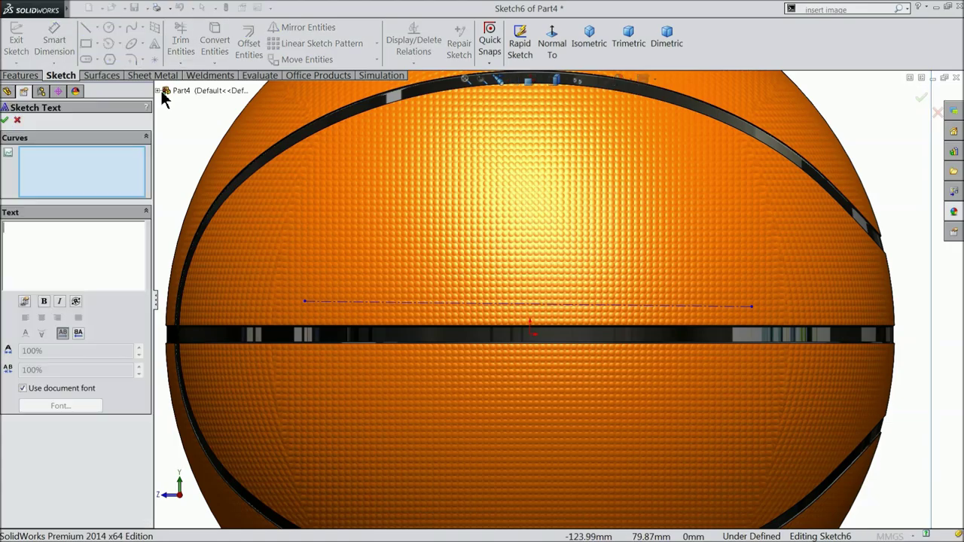
left_click(360, 302)
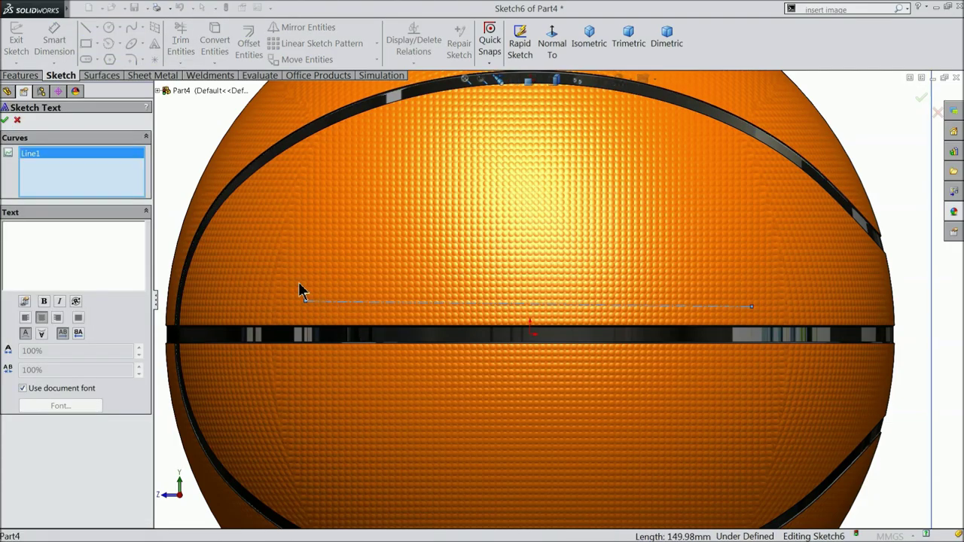
left_click(89, 249)
type("adidas")
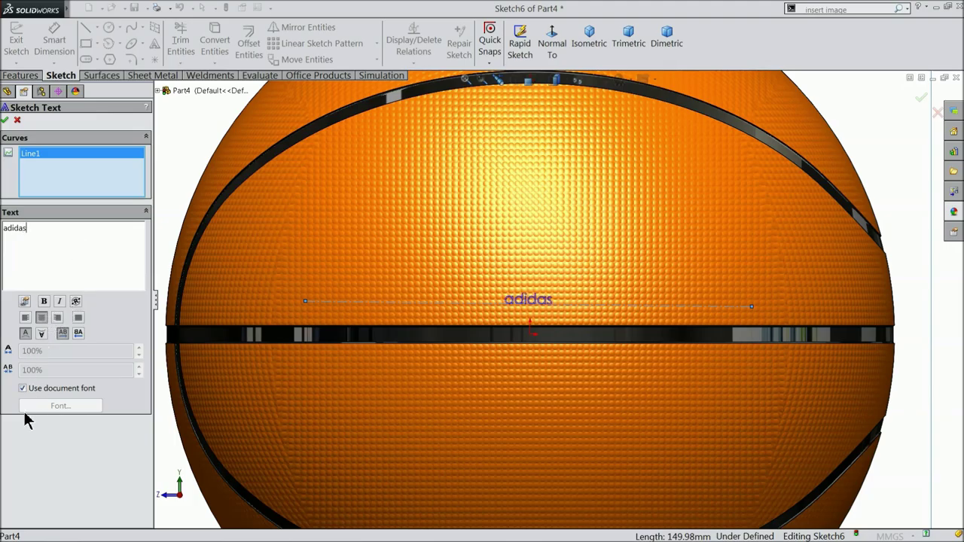
left_click(22, 388)
left_click(48, 406)
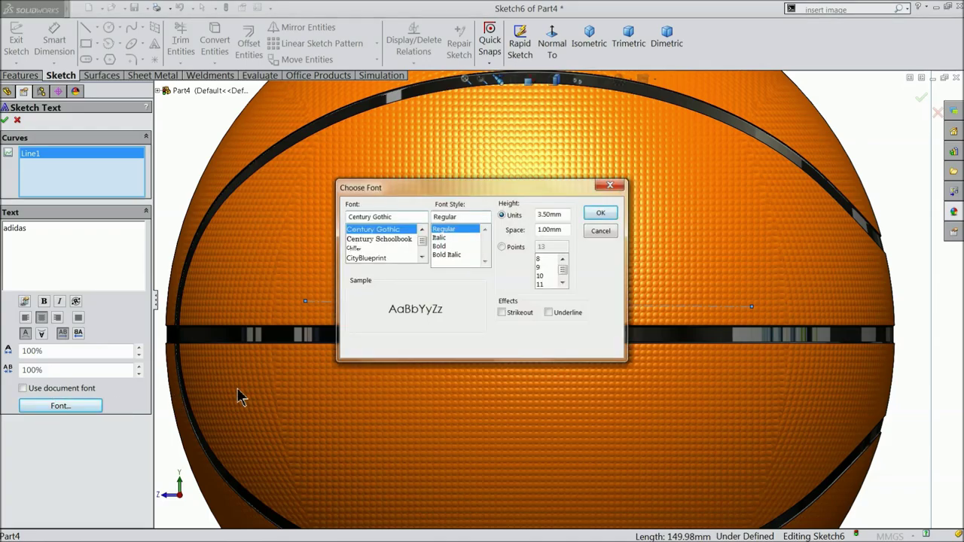
left_click(449, 246)
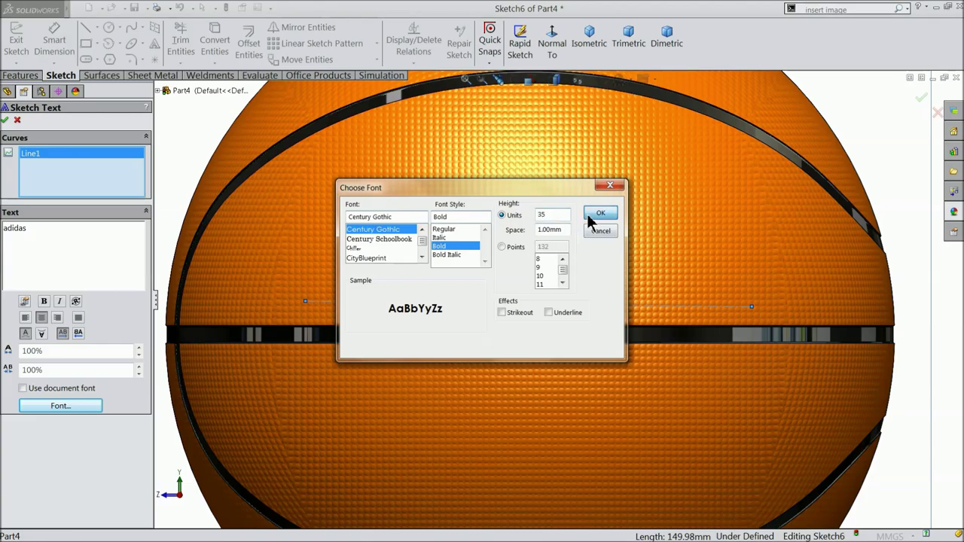
left_click(600, 214)
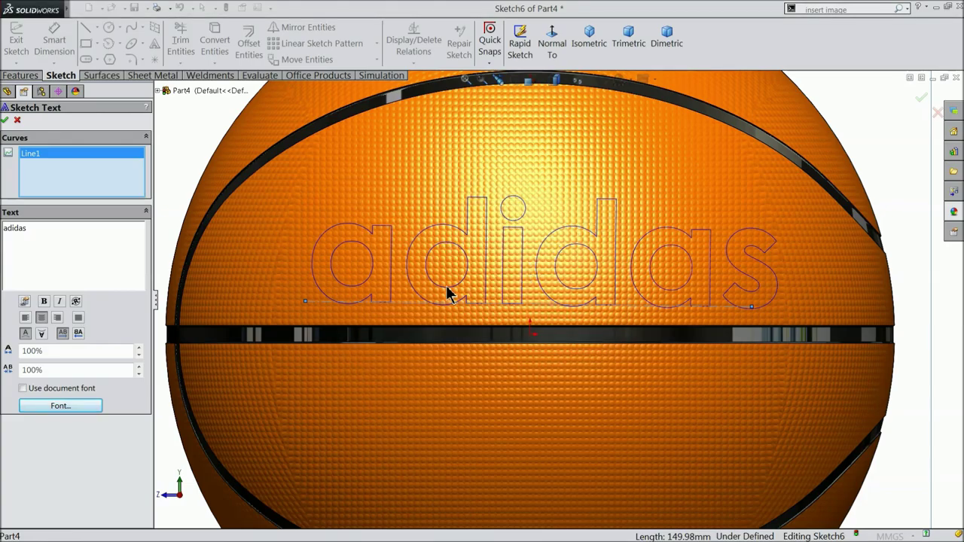
Accept the adidas sketch text and check it against the ball surface.
left_click(6, 121)
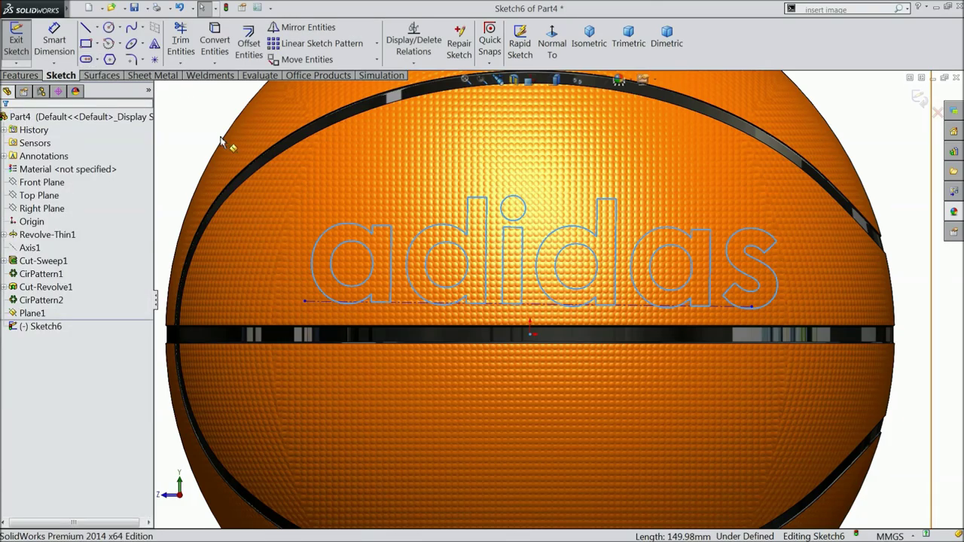
scroll(276, 179, "down", 2)
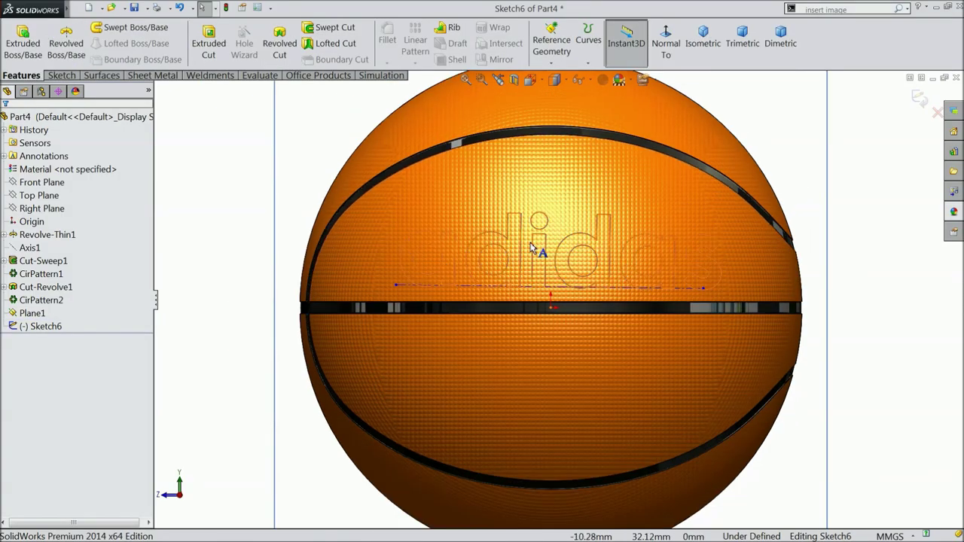
middle_click_drag(456, 274, 482, 274)
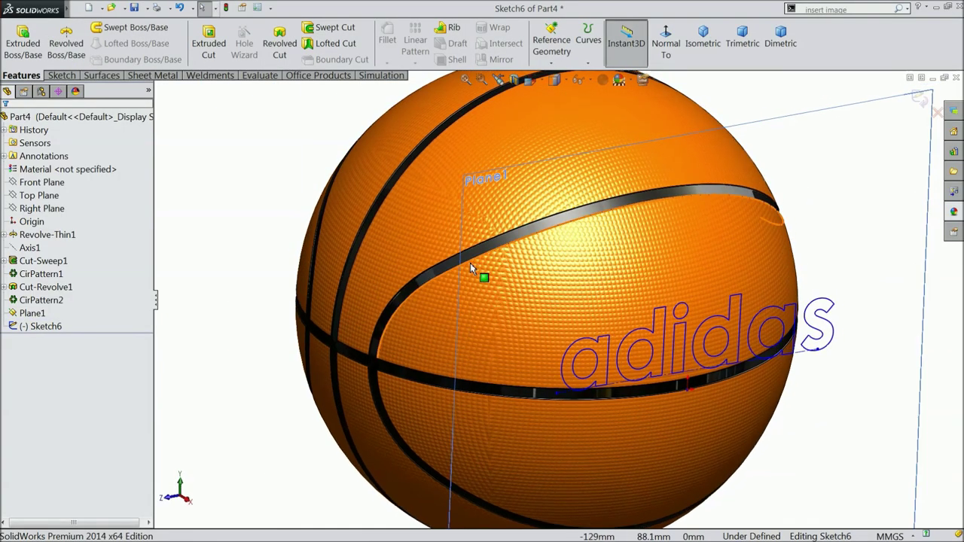
scroll(674, 295, "up", 2)
scroll(695, 316, "down", 2)
middle_click_drag(695, 316, 674, 317)
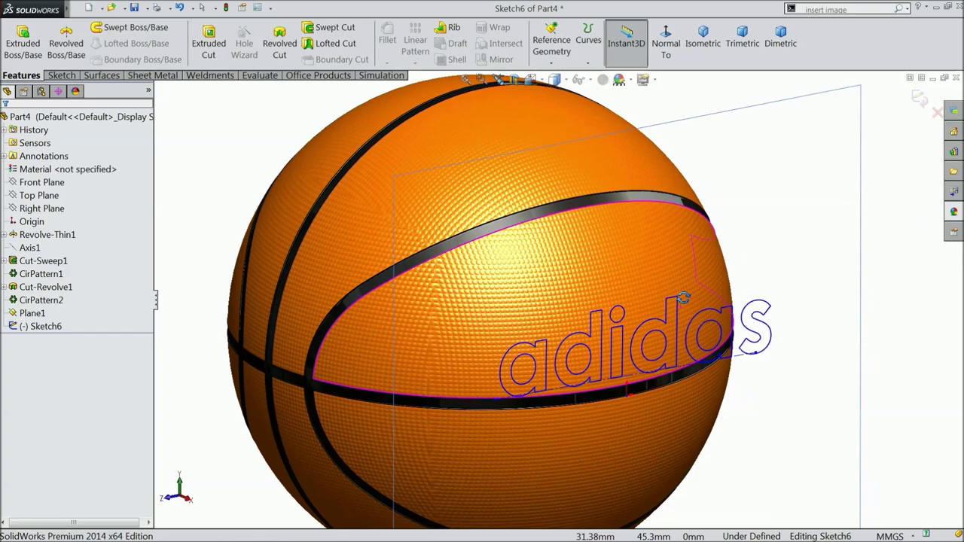
scroll(674, 319, "up", 3)
scroll(674, 318, "down", 2)
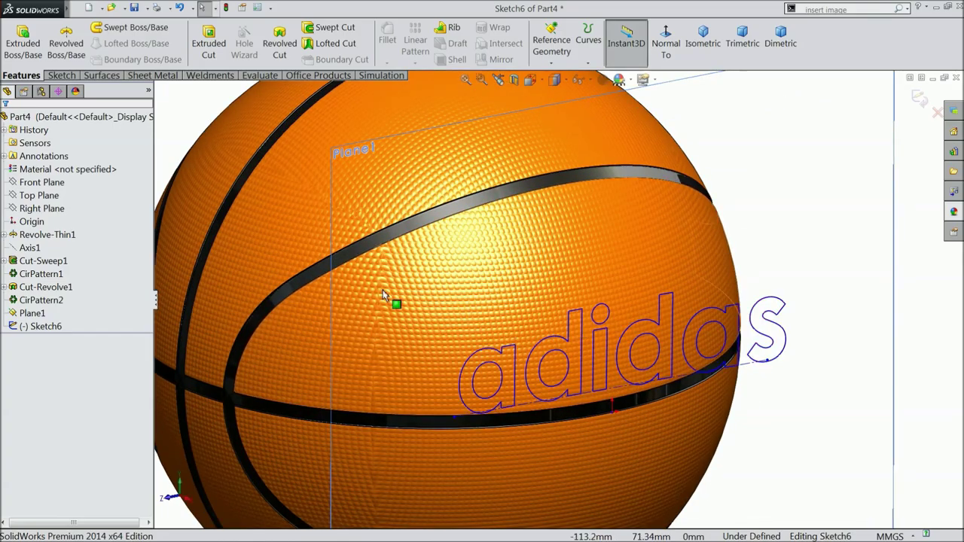
Project the adidas text onto the upper ball panel as a split line.
left_click(590, 66)
left_click(609, 76)
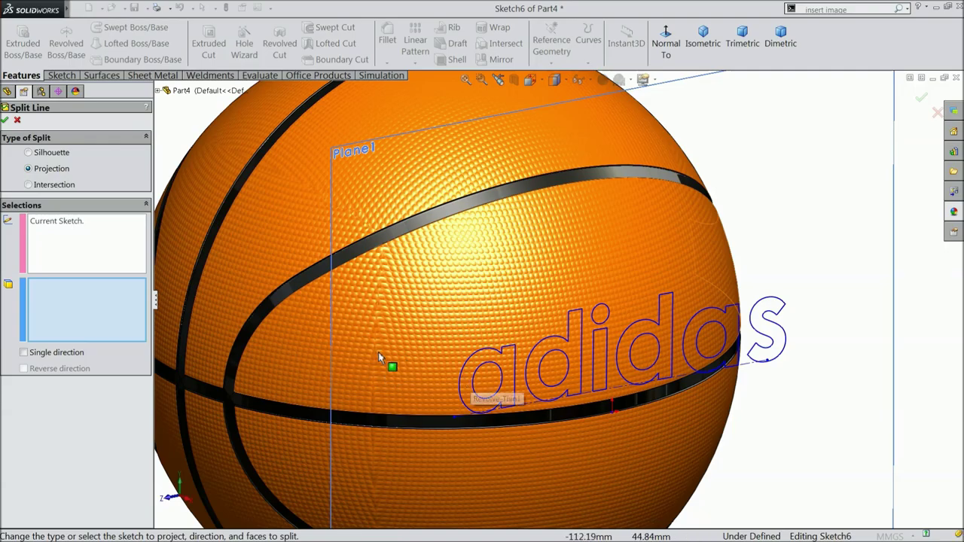
left_click(317, 343)
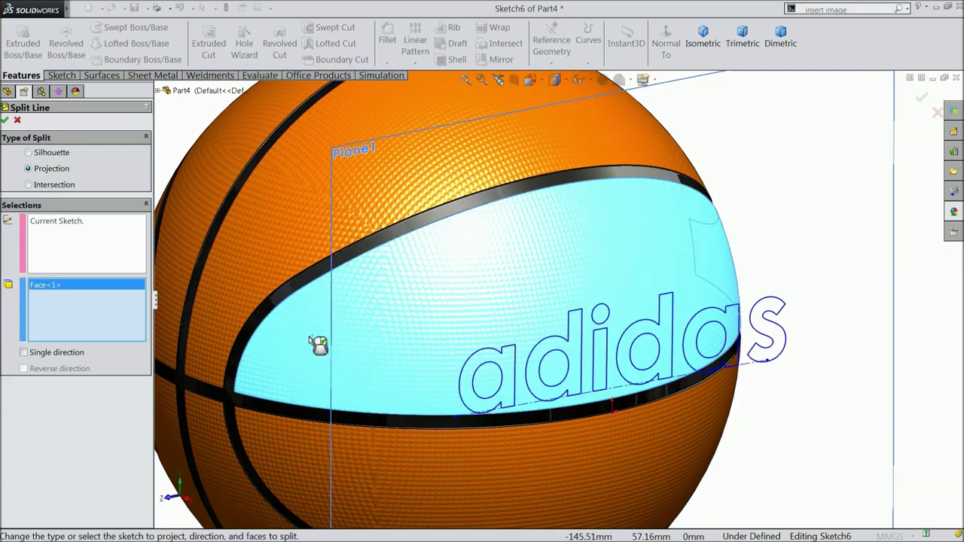
left_click(5, 121)
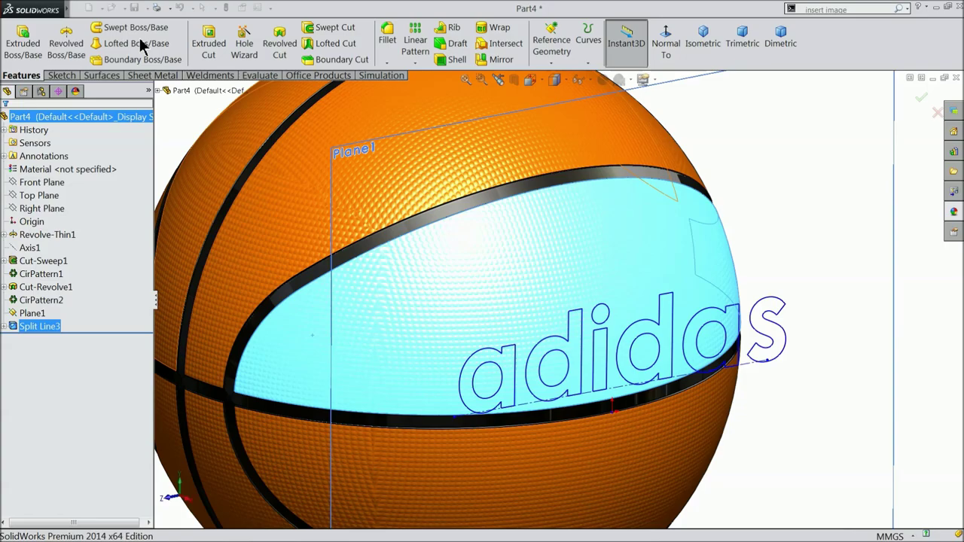
Hide reference plane Plane1 and bring the lettering into view.
key("f")
left_click(867, 155)
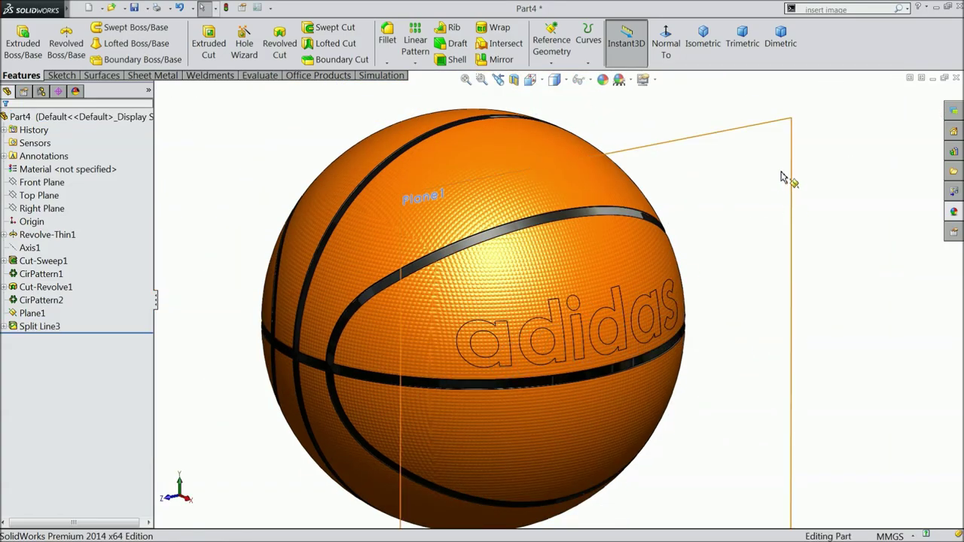
left_click(791, 181)
left_click(830, 140)
scroll(741, 241, "down", 3)
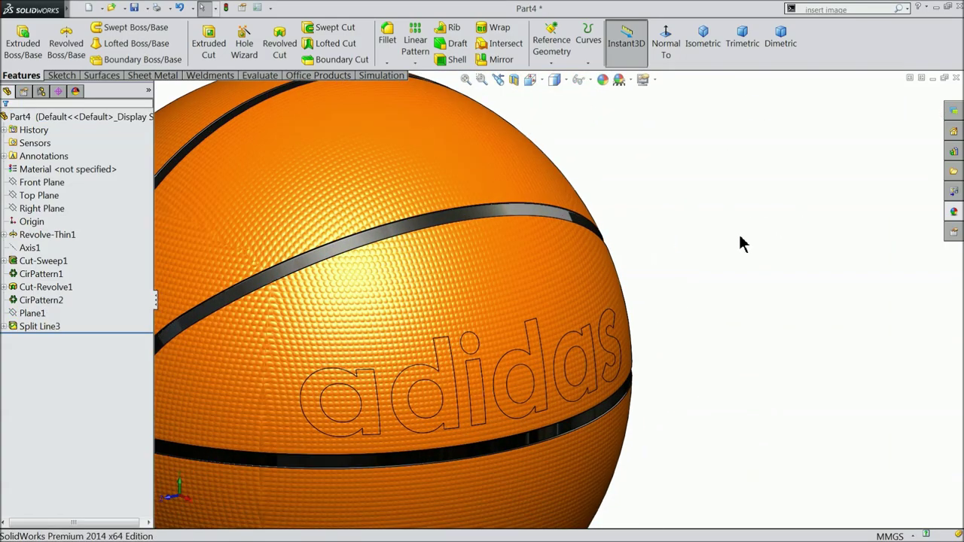
middle_click_drag(740, 241, 686, 236)
middle_click_drag(706, 248, 459, 383)
scroll(441, 401, "down", 3)
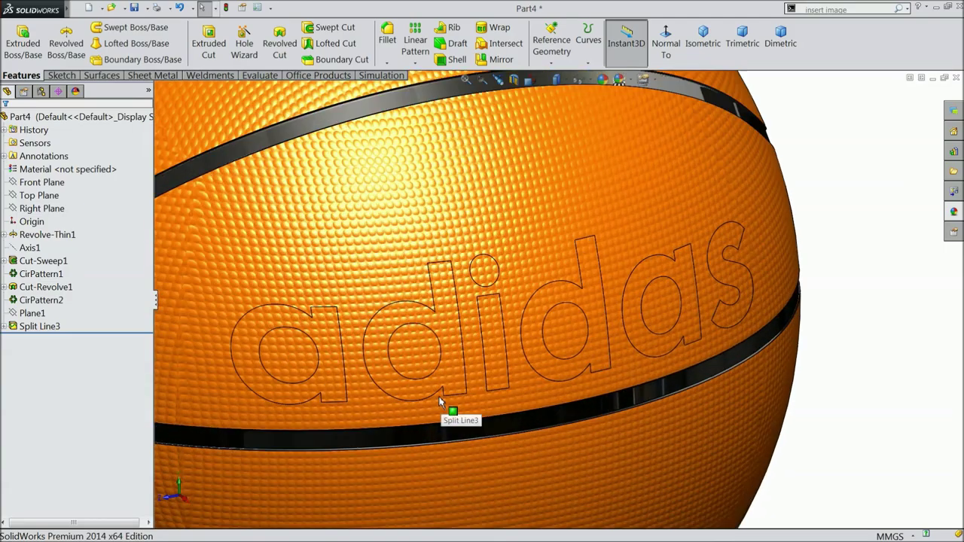
Make the first letter 'a' face white high-gloss plastic.
left_click(330, 358)
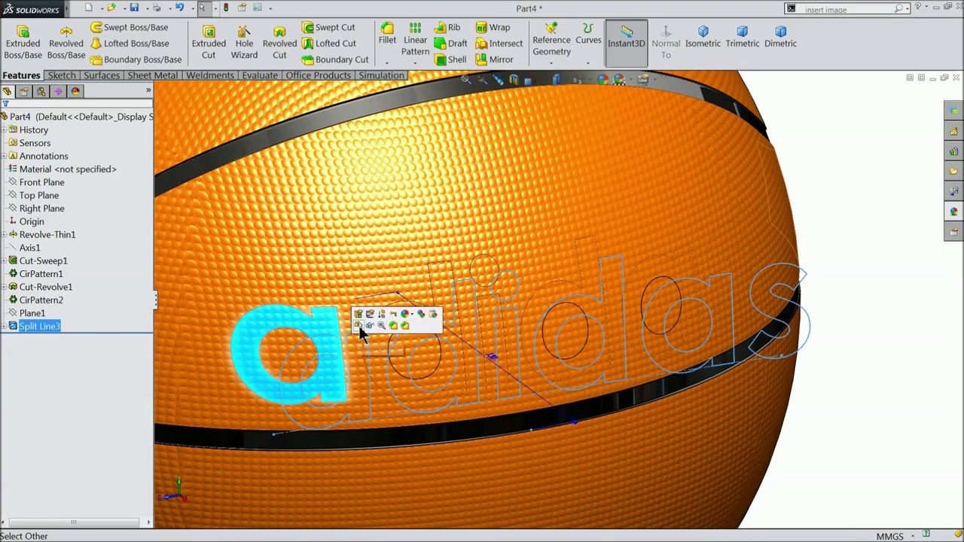
left_click(953, 214)
left_click(905, 143)
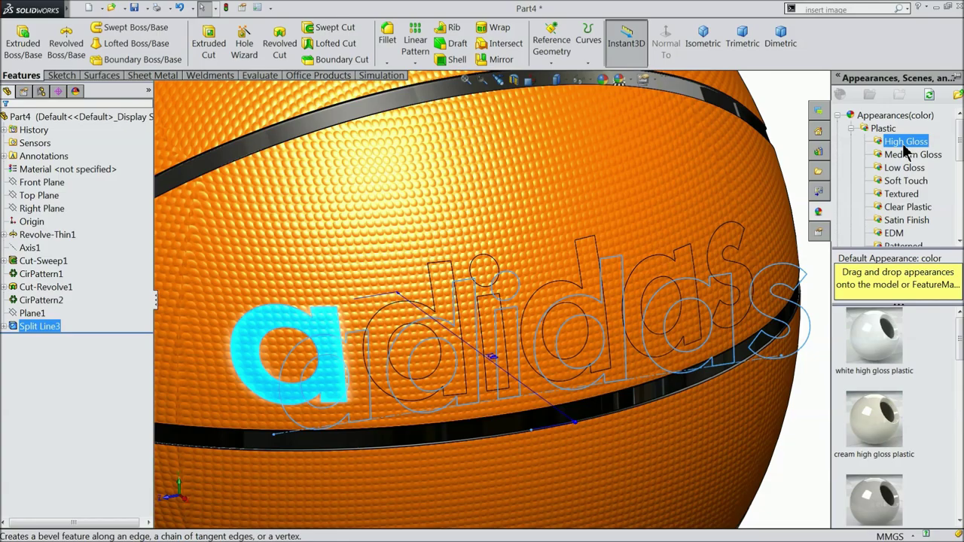
left_click(867, 341)
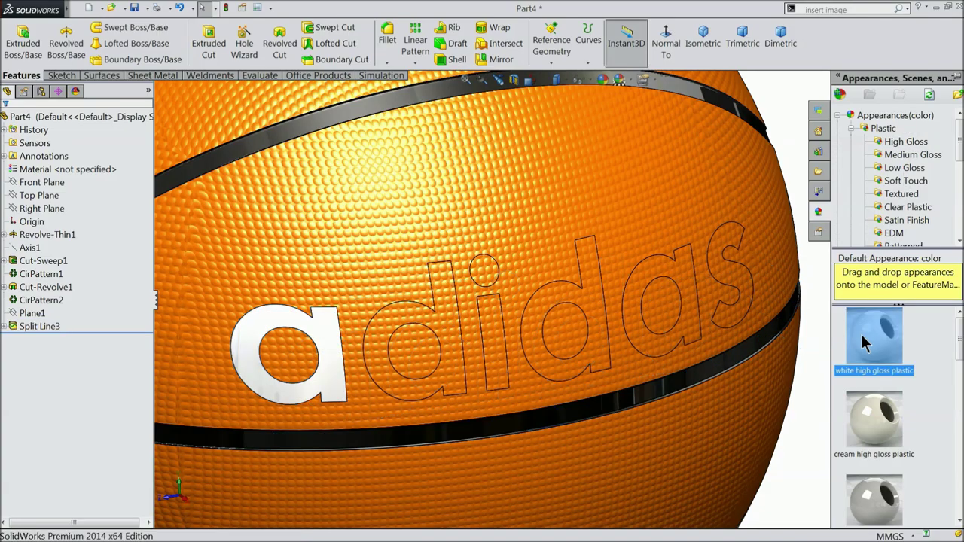
Apply white high-gloss plastic to the remaining d, i, dot, d, a and s faces.
left_click(445, 326)
left_click(486, 313, "ctrl")
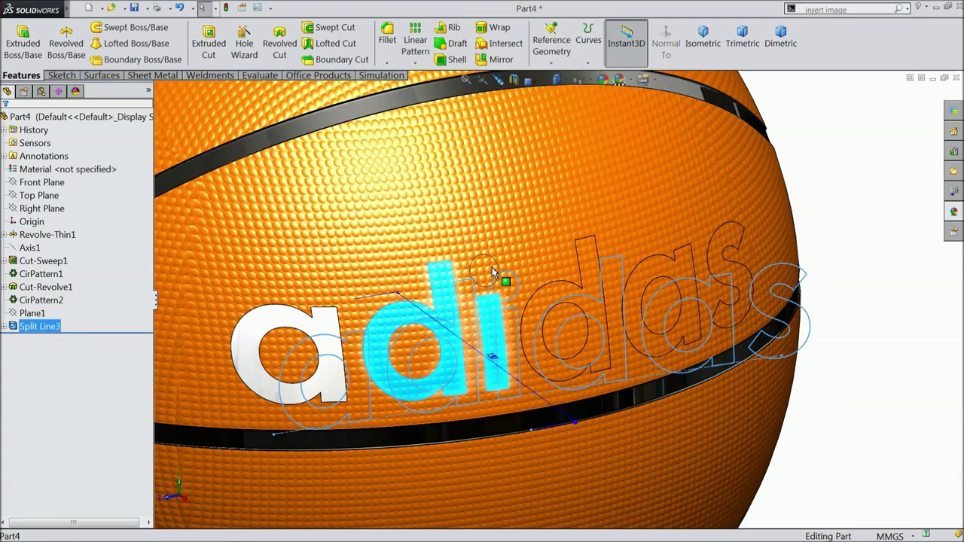
left_click(492, 272, "ctrl")
left_click(590, 273, "ctrl")
left_click(656, 275, "ctrl")
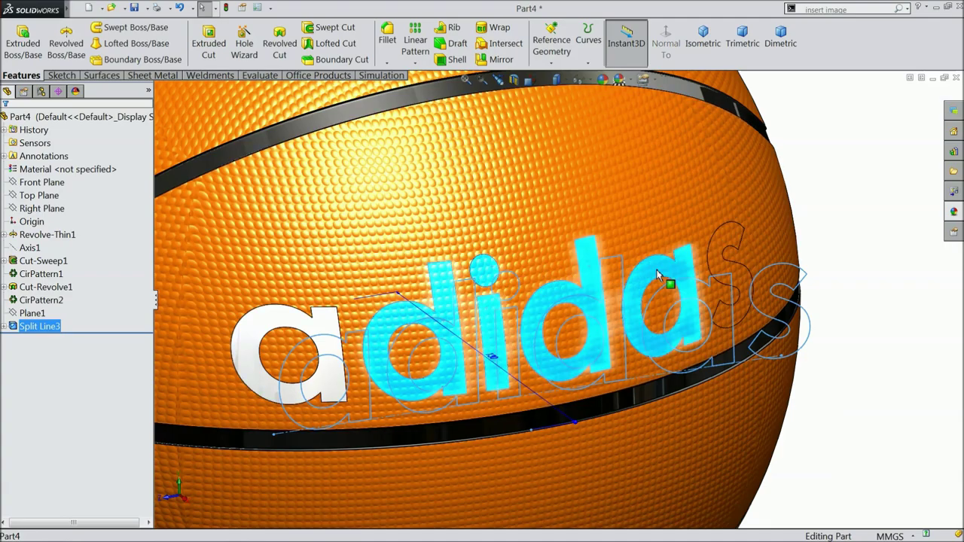
left_click(734, 235, "ctrl")
left_click(954, 211)
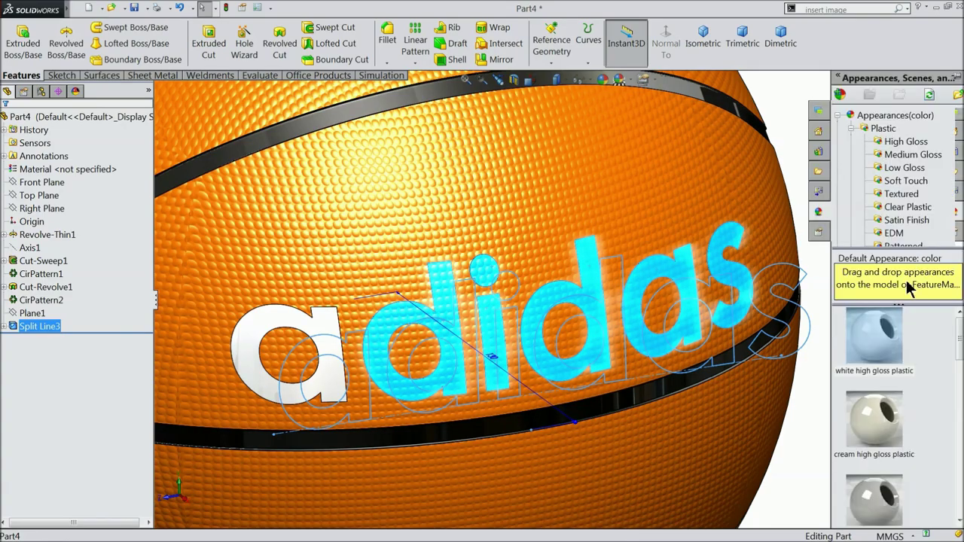
left_click(885, 342)
key("f")
mouse_move(757, 215)
middle_mouse_down()
mouse_move(740, 197)
mouse_move(761, 228)
middle_mouse_up()
Orbit the ball to inspect the white adidas lettering.
scroll(556, 264, "up", 3)
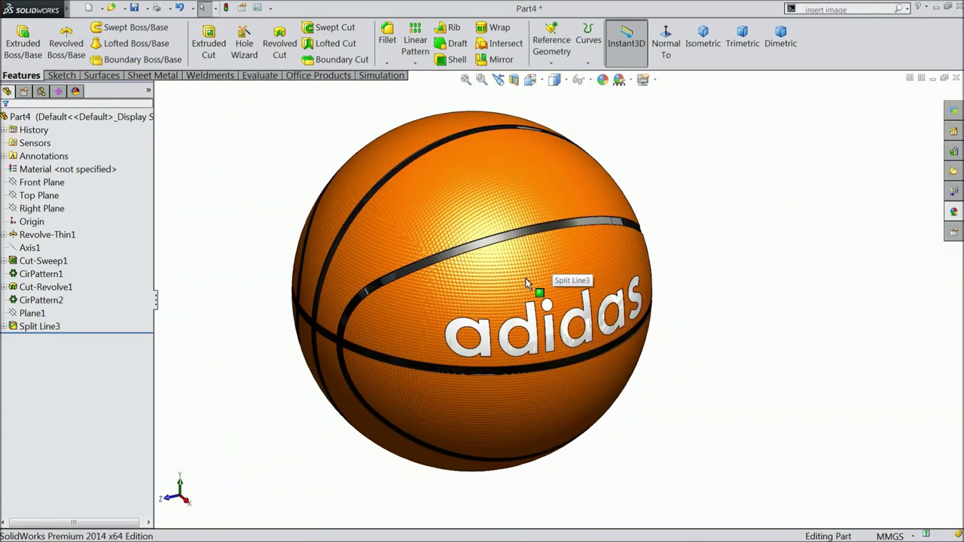
scroll(527, 283, "down", 2)
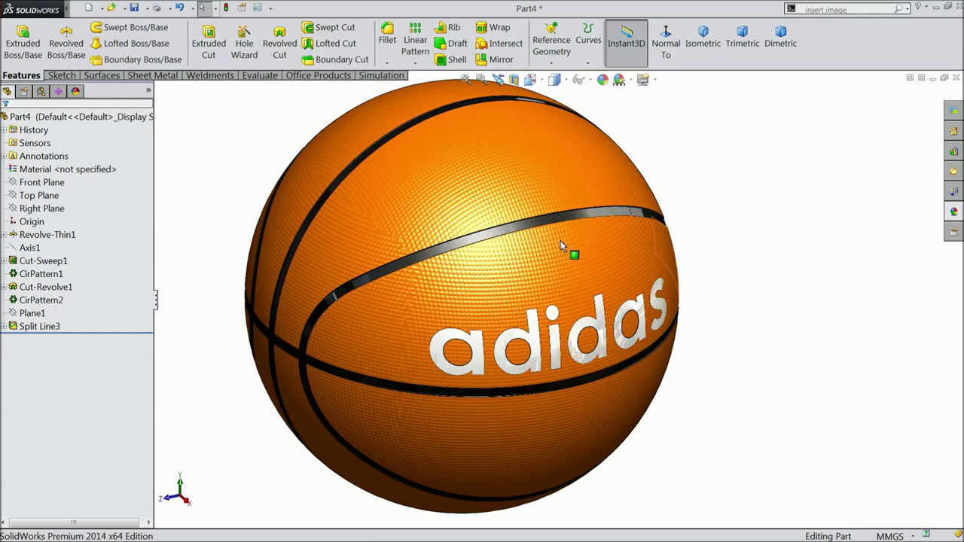
scroll(584, 274, "down", 1)
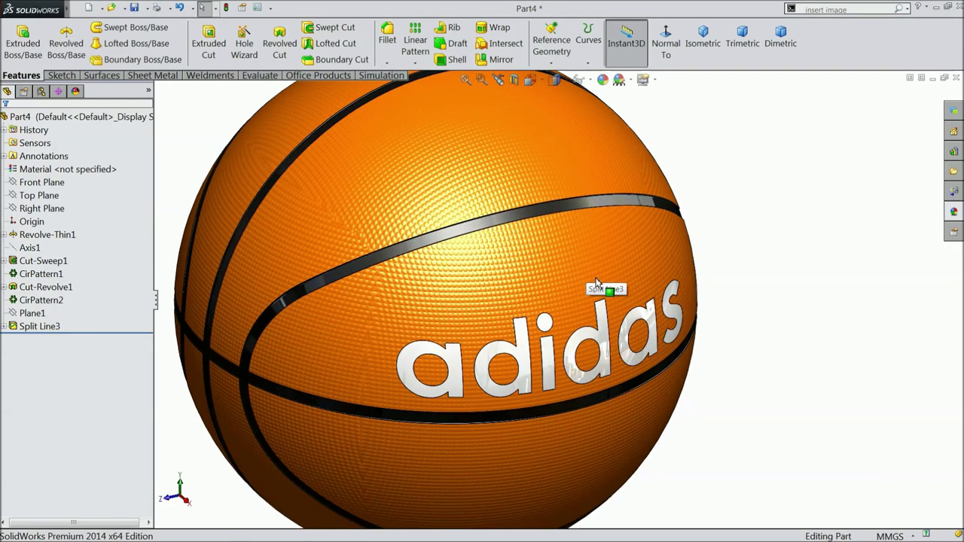
middle_click_drag(520, 277, 475, 262)
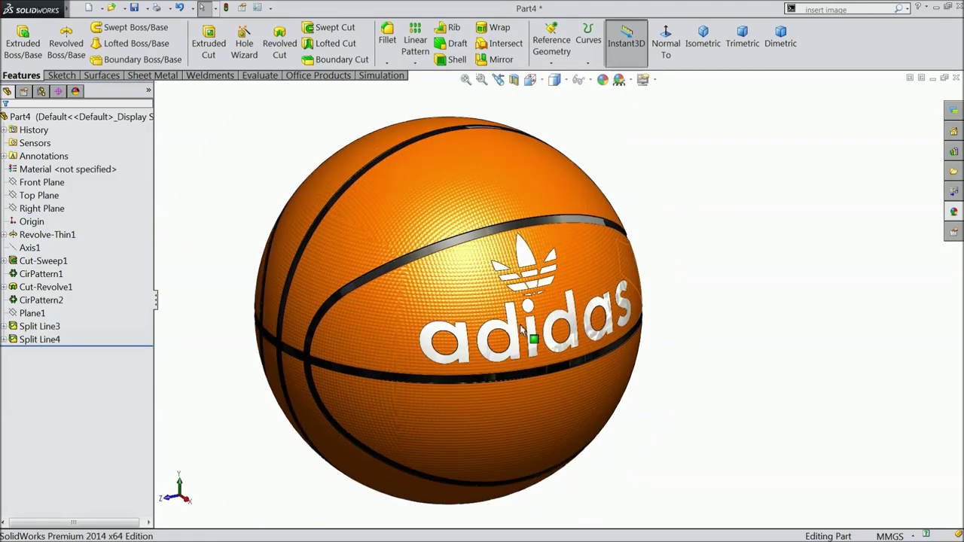
scroll(540, 301, "down", 2)
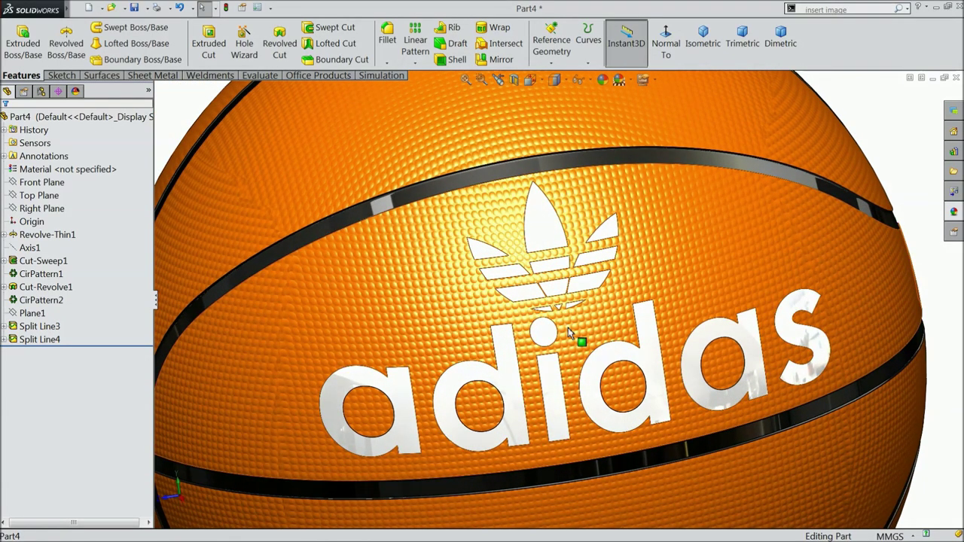
scroll(569, 334, "up", 3)
scroll(577, 343, "down", 3)
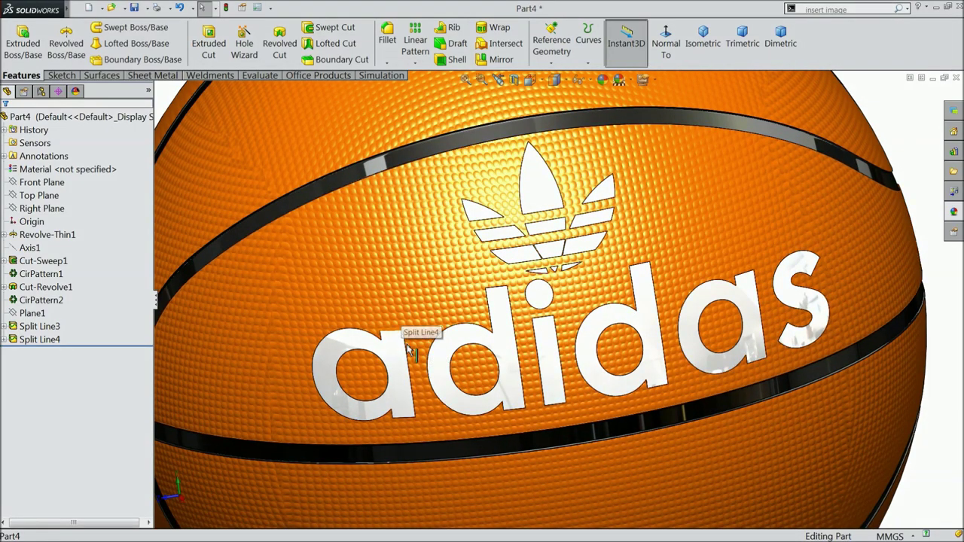
Rotate the ball until the white trefoil logo faces the front.
middle_click_drag(437, 369, 551, 361)
scroll(465, 383, "up", 3)
scroll(551, 360, "up", 3)
middle_click_drag(517, 297, 465, 352)
scroll(463, 351, "down", 3)
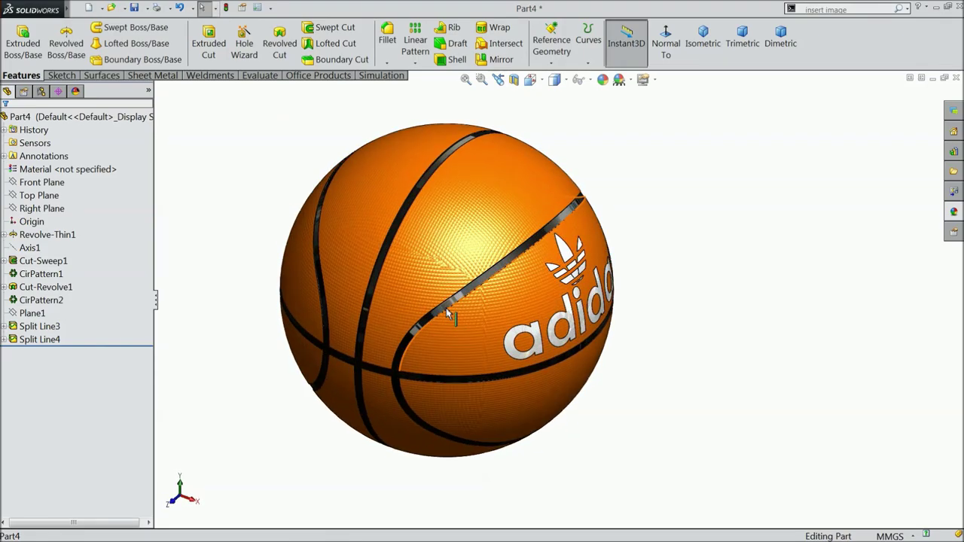
mouse_move(452, 319)
middle_mouse_down()
mouse_move(477, 308)
mouse_move(456, 301)
middle_mouse_up()
scroll(455, 301, "down", 5)
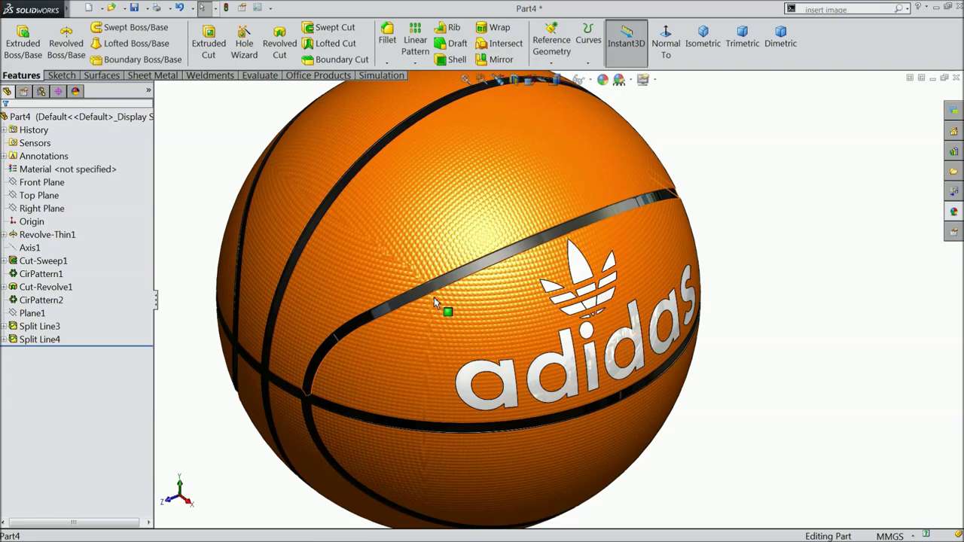
scroll(446, 308, "up", 5)
scroll(389, 314, "down", 5)
scroll(553, 296, "up", 1)
scroll(553, 295, "up", 3)
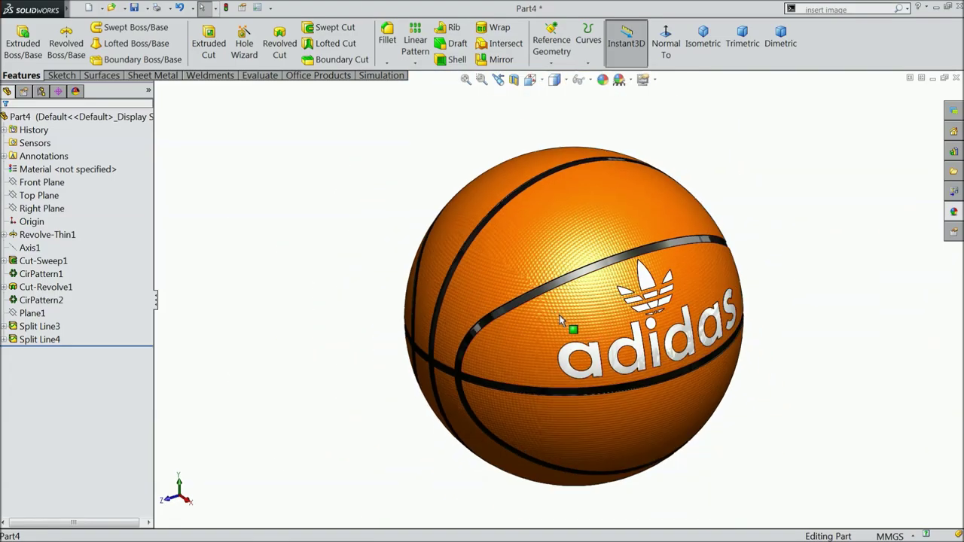
scroll(717, 341, "down", 2)
middle_click_drag(717, 342, 610, 279)
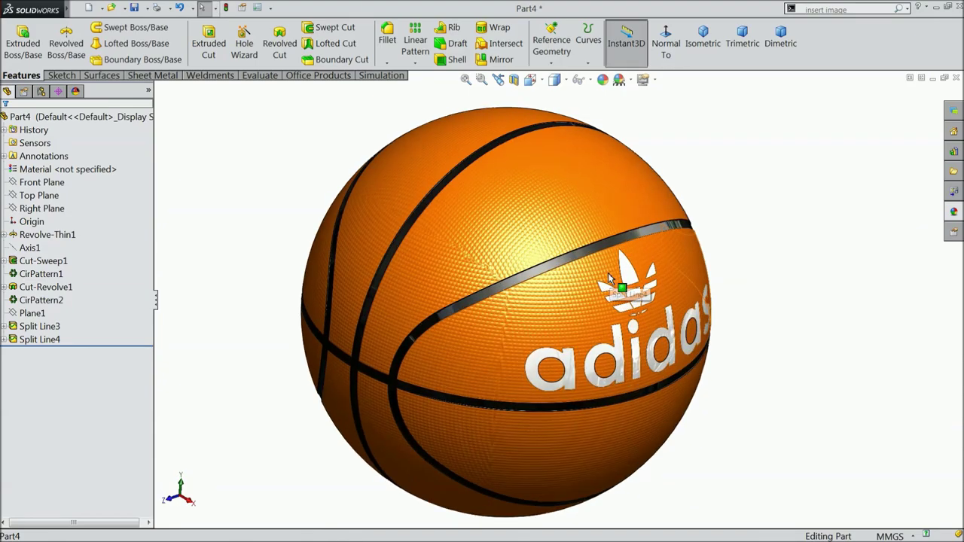